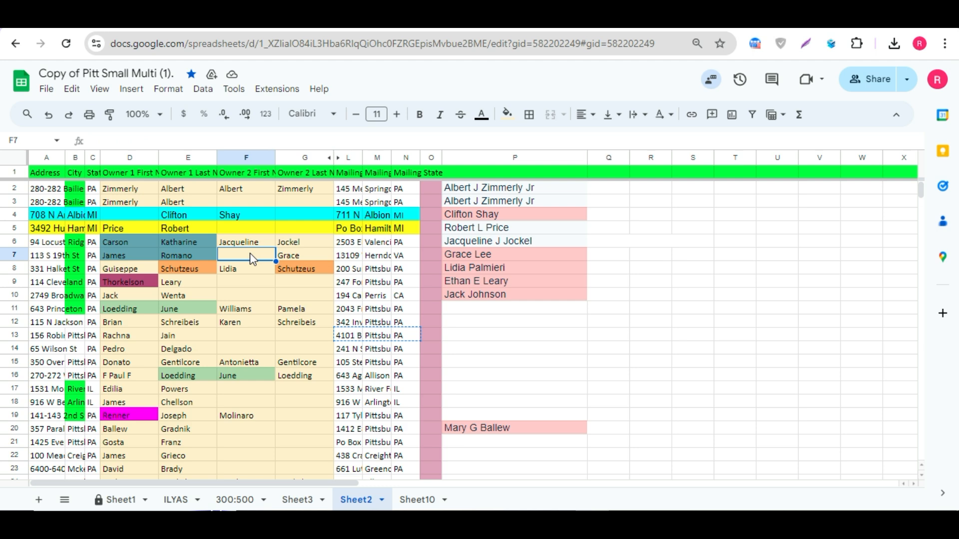
Step: Examine the owner first and last name cells in columns D to G of Sheet2
left_click(249, 254)
left_click(232, 298)
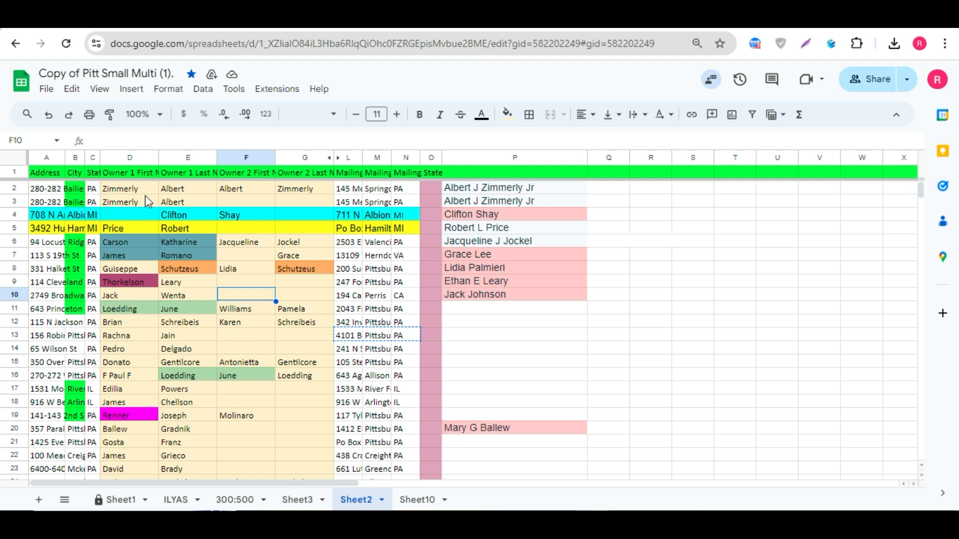
left_click_drag(143, 190, 298, 190)
left_click(299, 201)
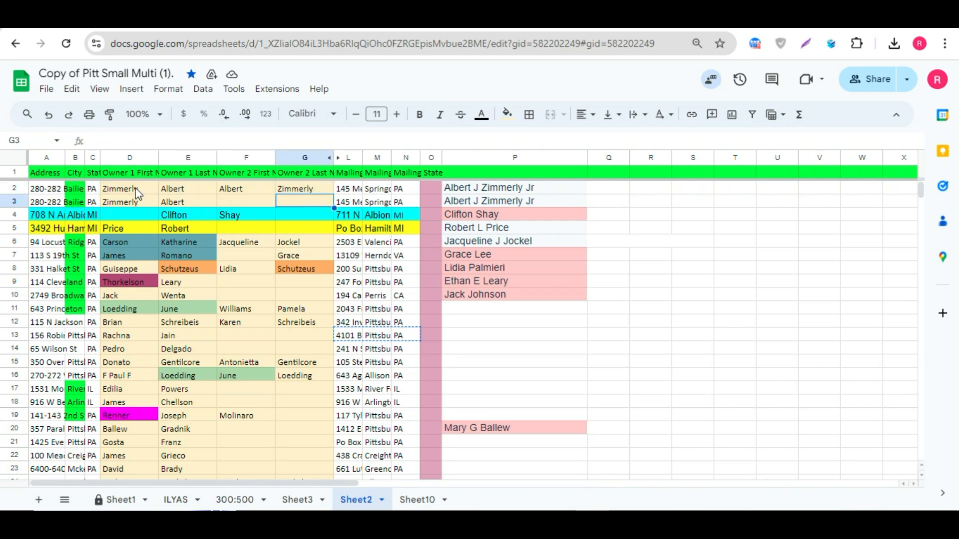
left_click_drag(137, 194, 305, 192)
left_click(305, 205)
left_click_drag(141, 193, 172, 189)
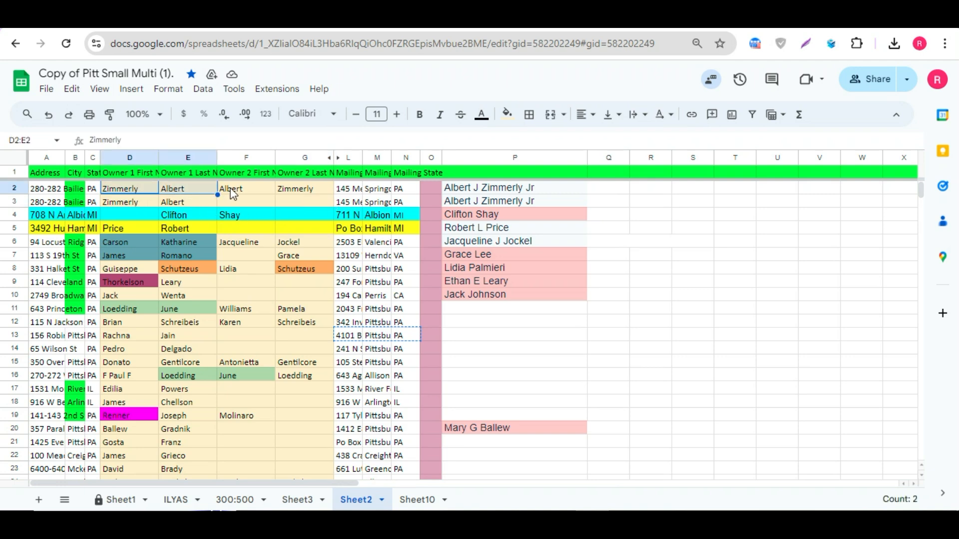
left_click_drag(233, 194, 289, 190)
left_click_drag(132, 199, 189, 203)
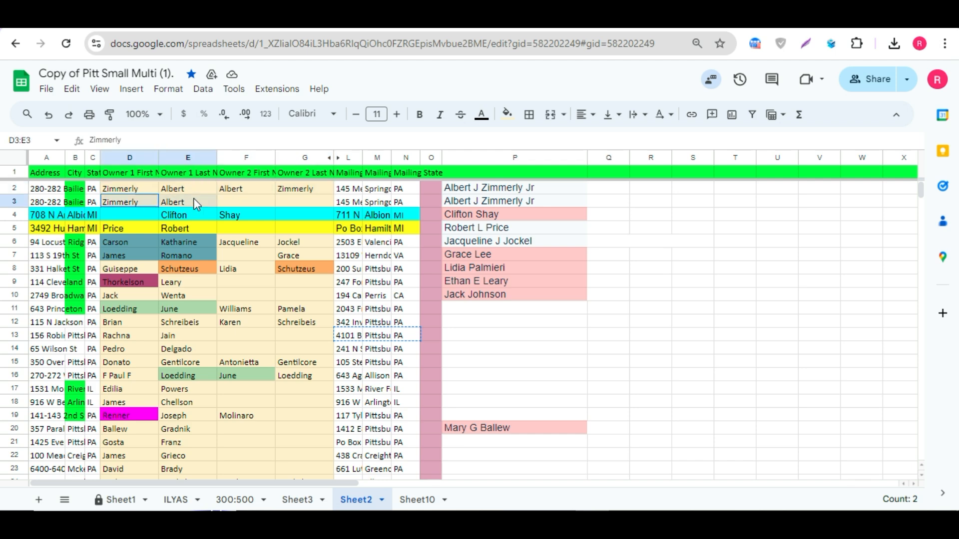
Step: Select and review the owner name cells of rows 3 to 17 in columns D to G
left_click(245, 202)
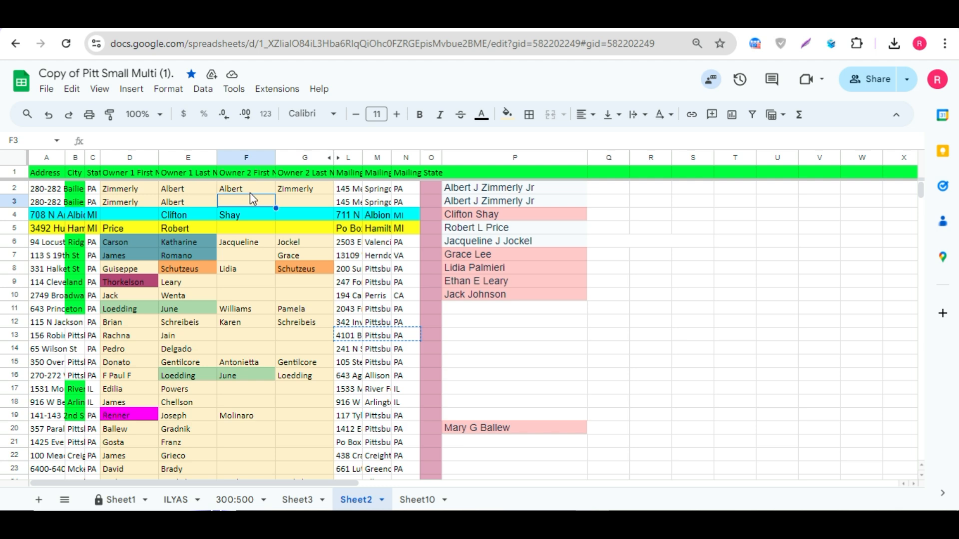
left_click_drag(250, 193, 295, 190)
left_click(277, 202)
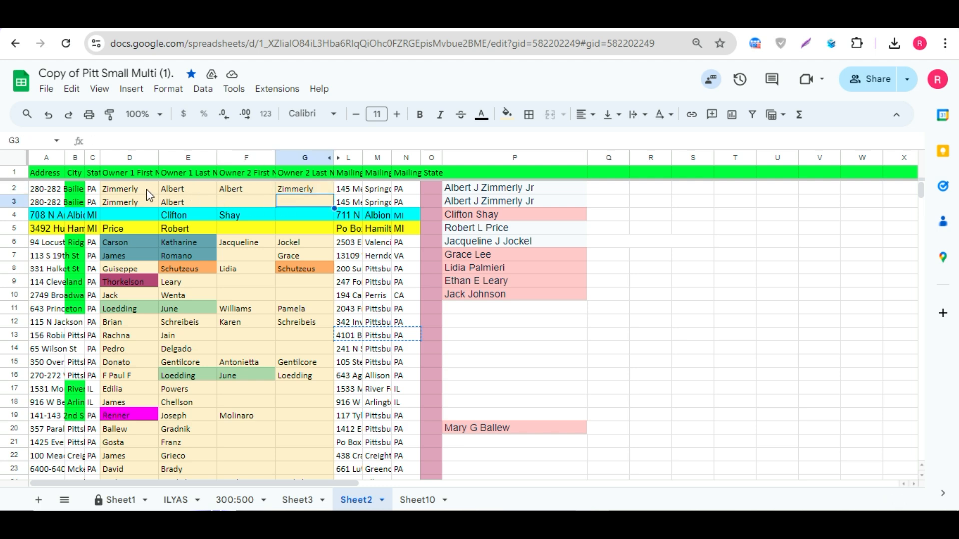
left_click_drag(145, 189, 173, 199)
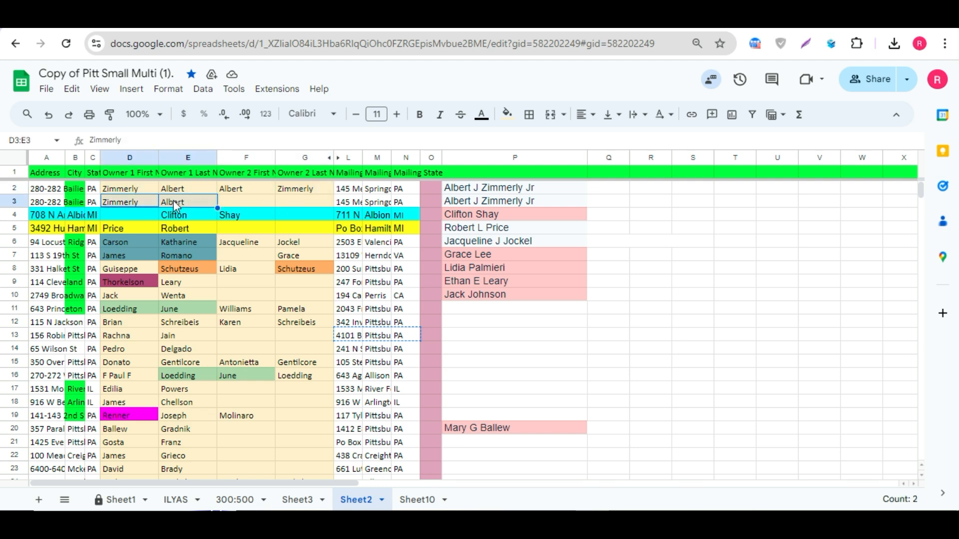
left_click(248, 201)
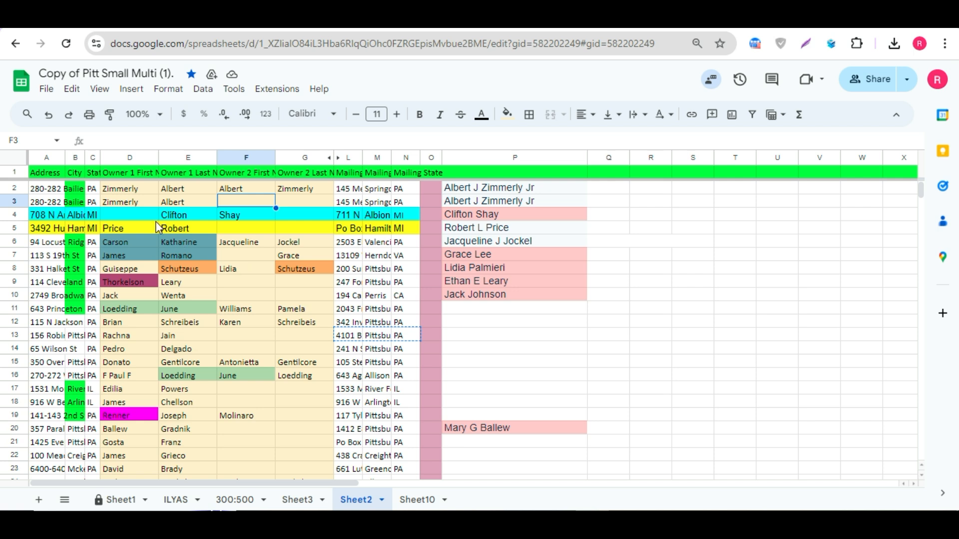
left_click_drag(133, 198, 196, 199)
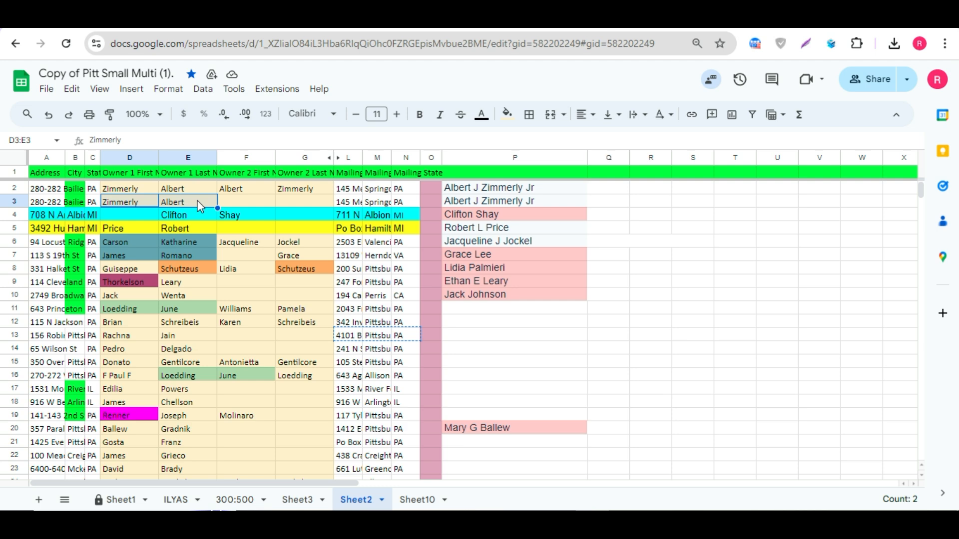
left_click(248, 230)
left_click(156, 216)
left_click_drag(177, 220, 309, 397)
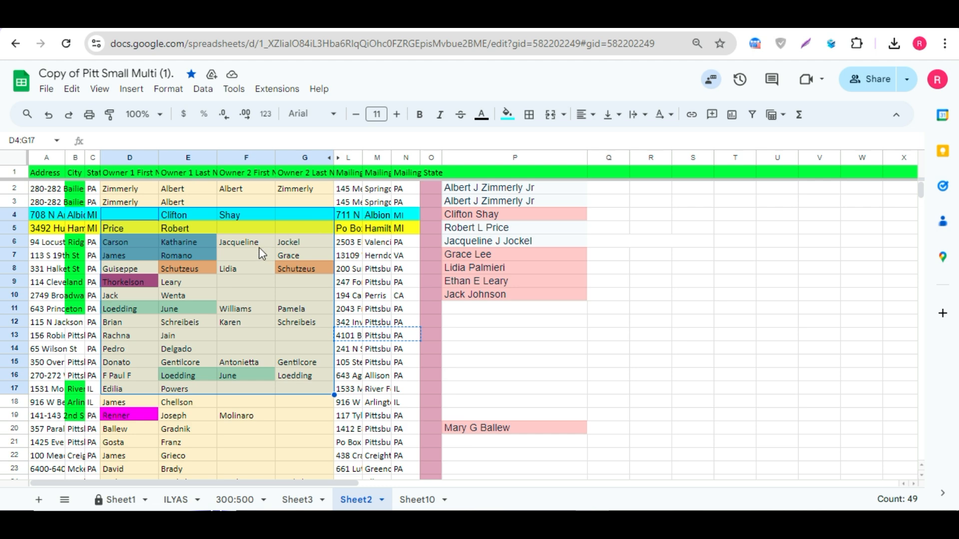
Step: Review the owner name range E5:G12 against the full names listed in column P
left_click(609, 215)
left_click(658, 217)
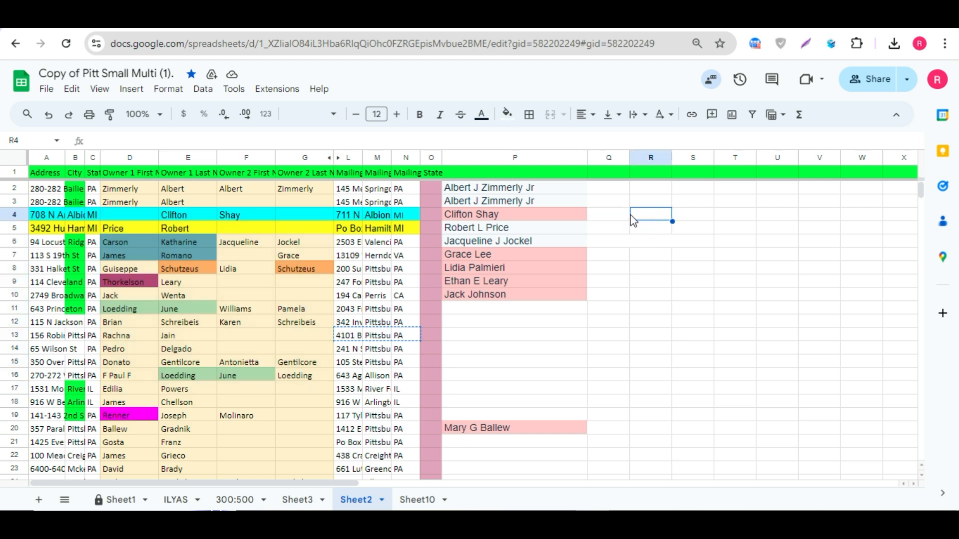
left_click(142, 199)
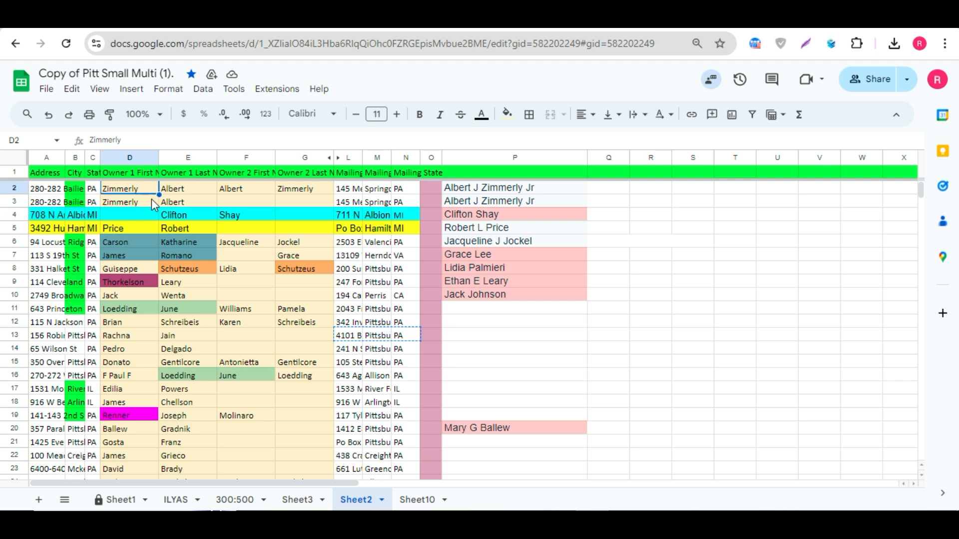
left_click(248, 217)
left_click_drag(171, 231, 286, 325)
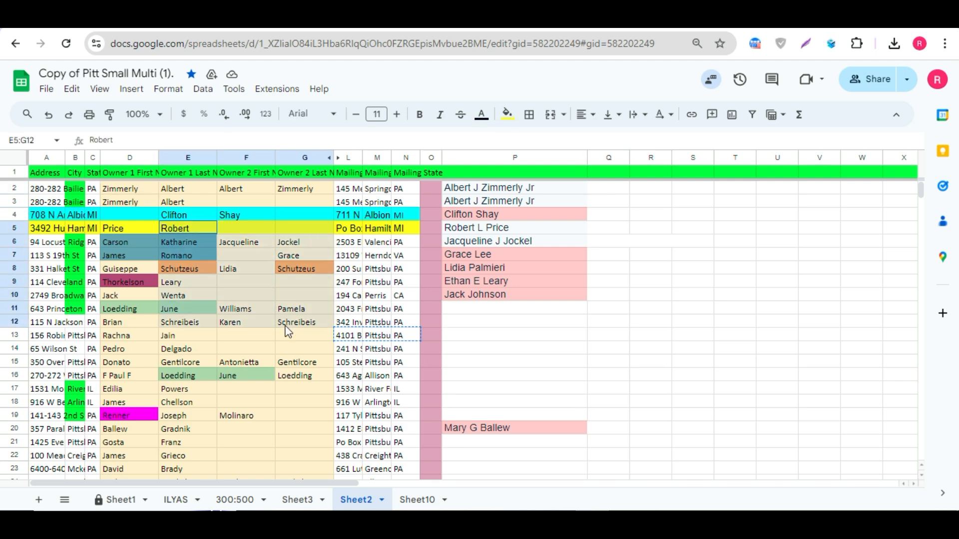
left_click(288, 351)
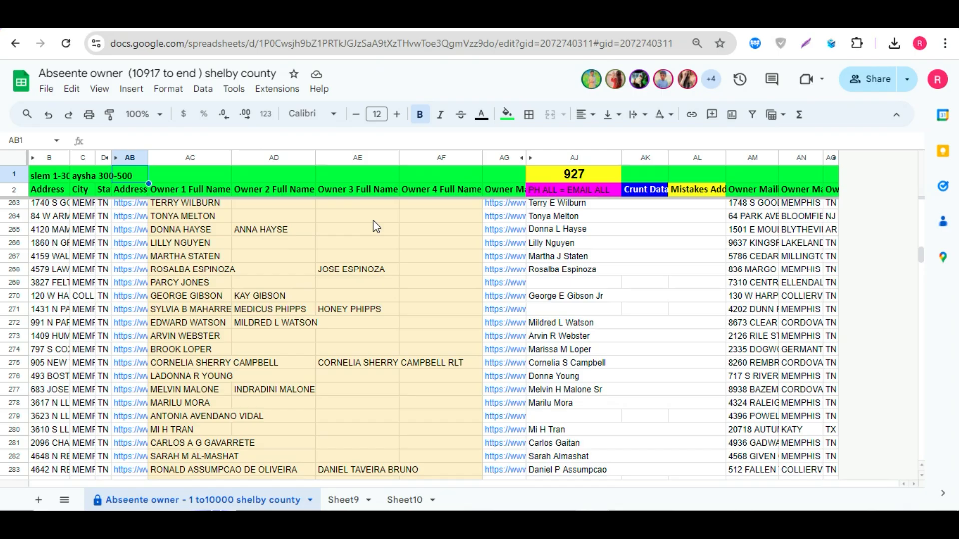
Step: Switch to the Absentee owner spreadsheet and compare its full-name columns with Sheet9's address columns
left_click(374, 220)
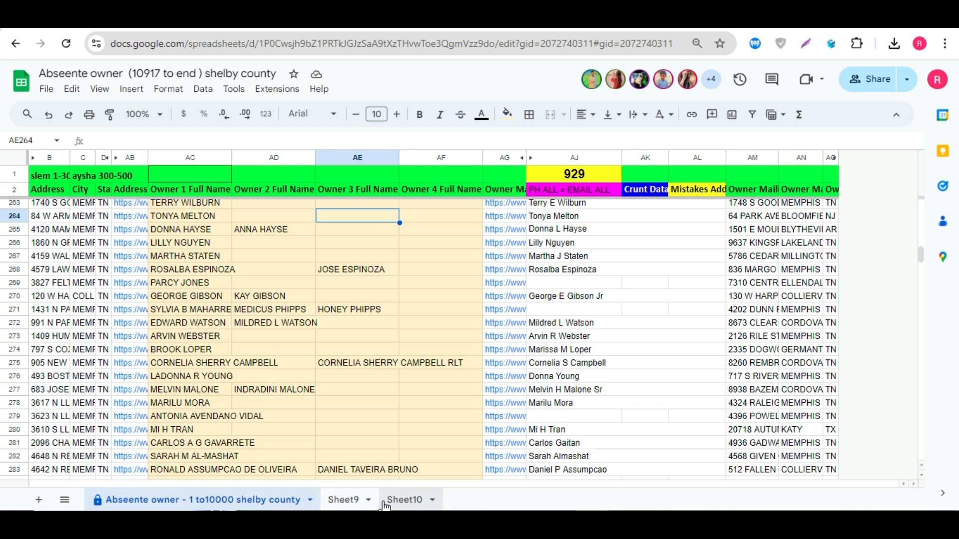
left_click(344, 500)
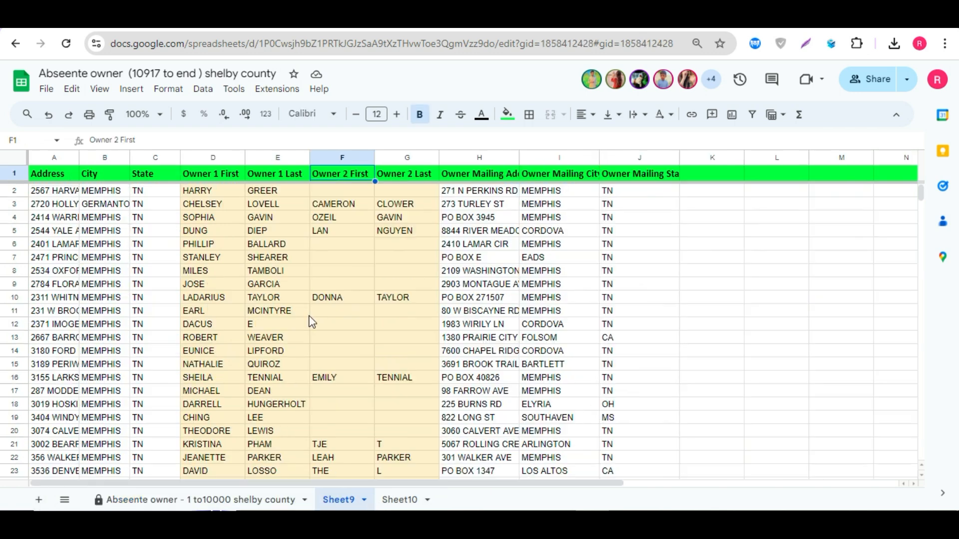
left_click(170, 500)
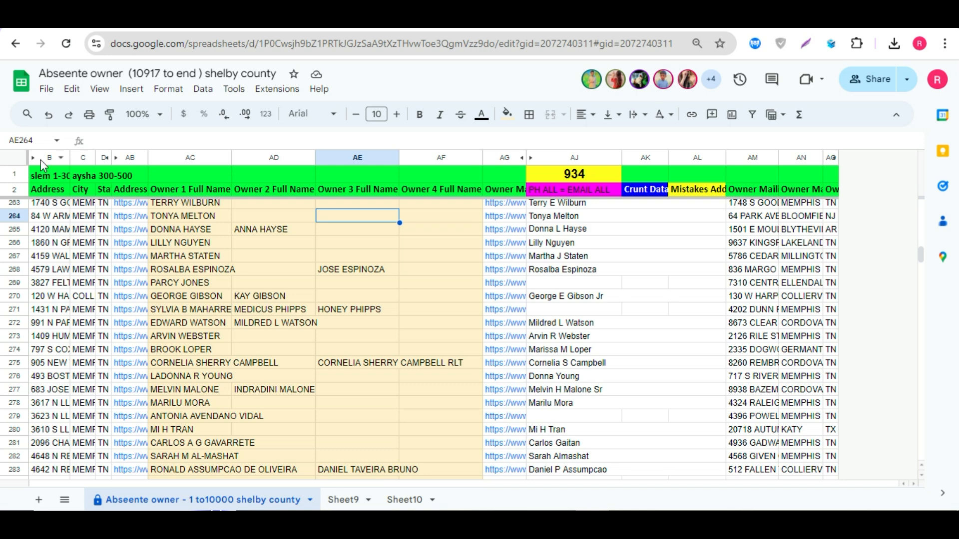
left_click_drag(41, 159, 154, 158)
left_click(345, 500)
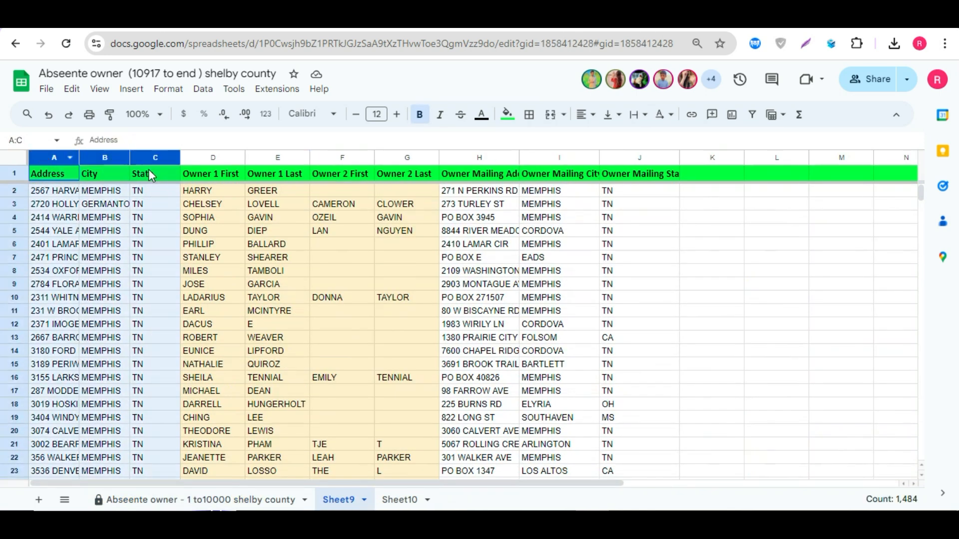
Step: Compare the Owner 1 and Owner 2 name columns on Sheet9 with the Owner Full Name columns on the Absentee owner tab
left_click(162, 220)
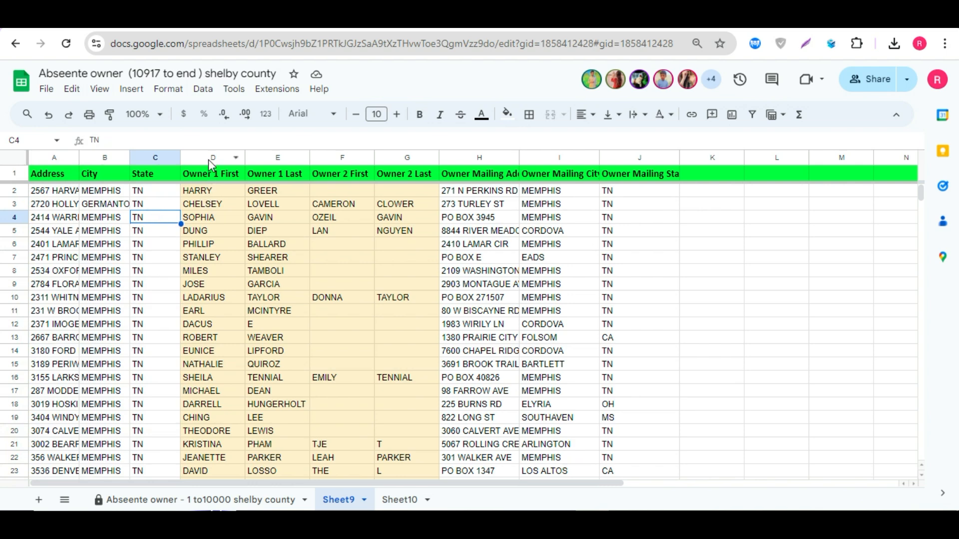
left_click_drag(212, 159, 407, 158)
left_click(342, 244)
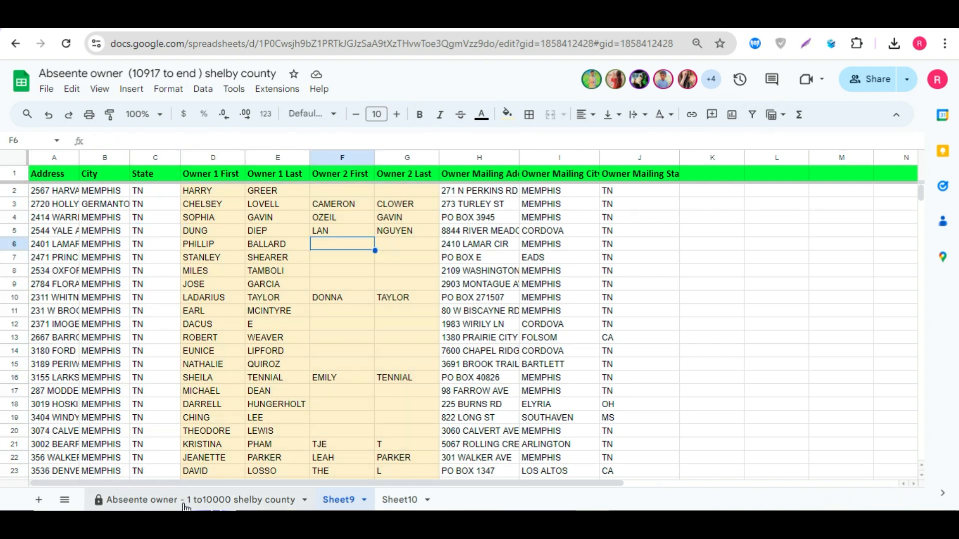
left_click(186, 506)
left_click_drag(190, 158, 438, 190)
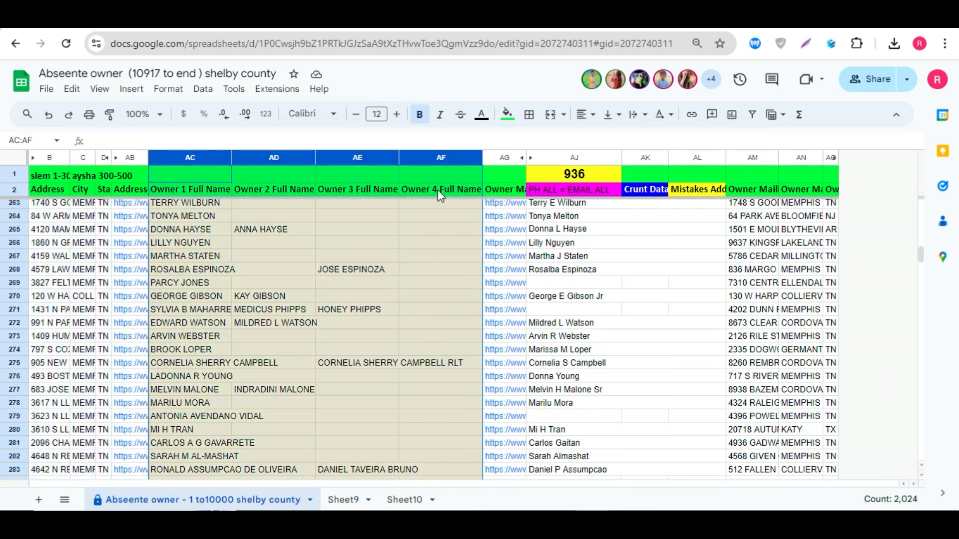
left_click(280, 174)
left_click(342, 500)
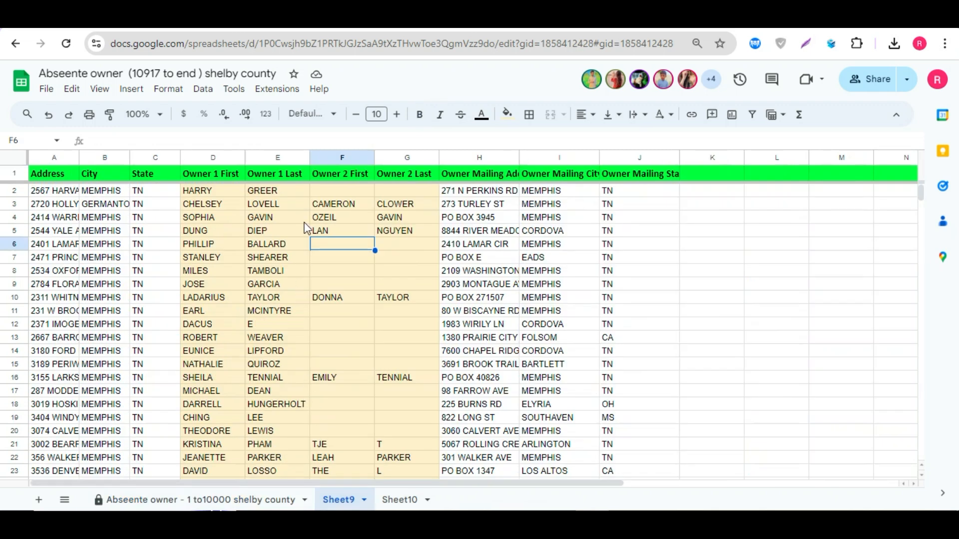
left_click(276, 176)
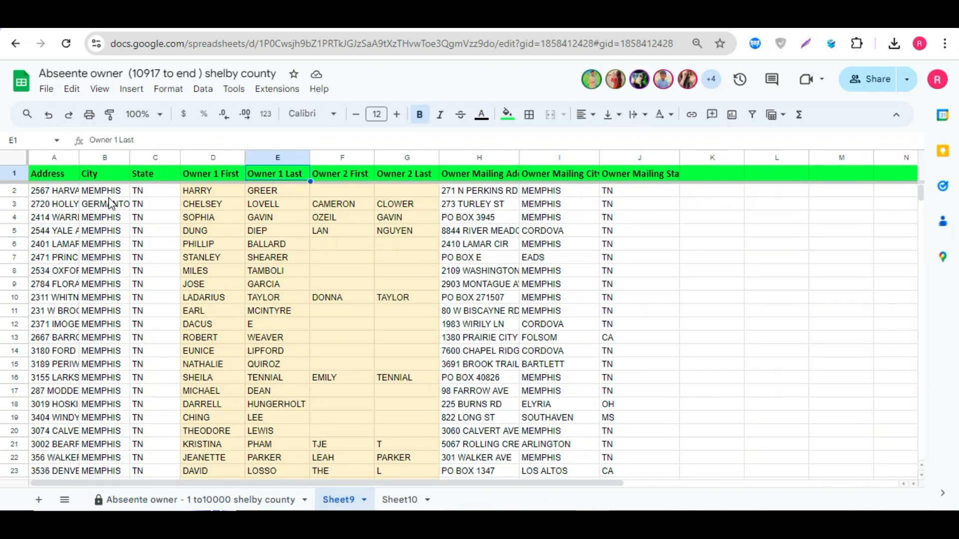
left_click(206, 198)
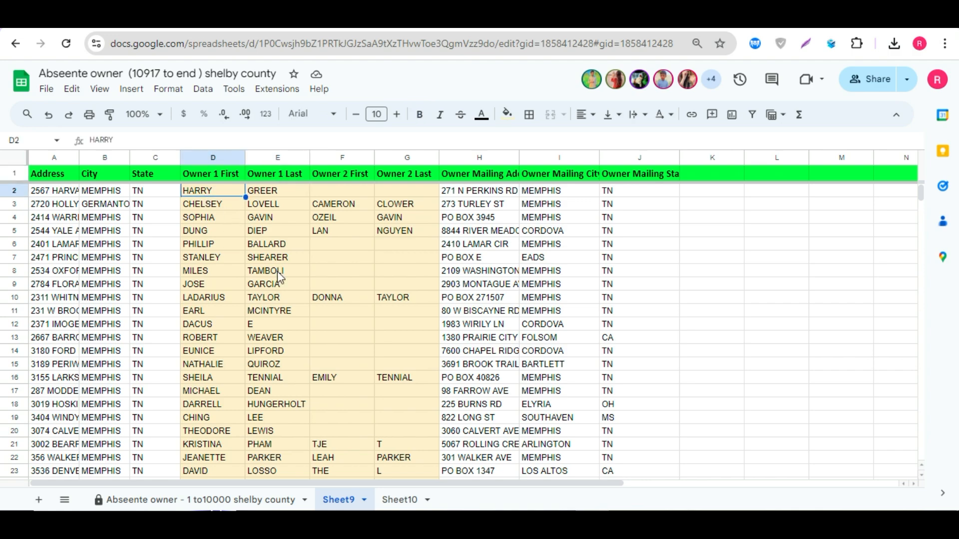
left_click(199, 500)
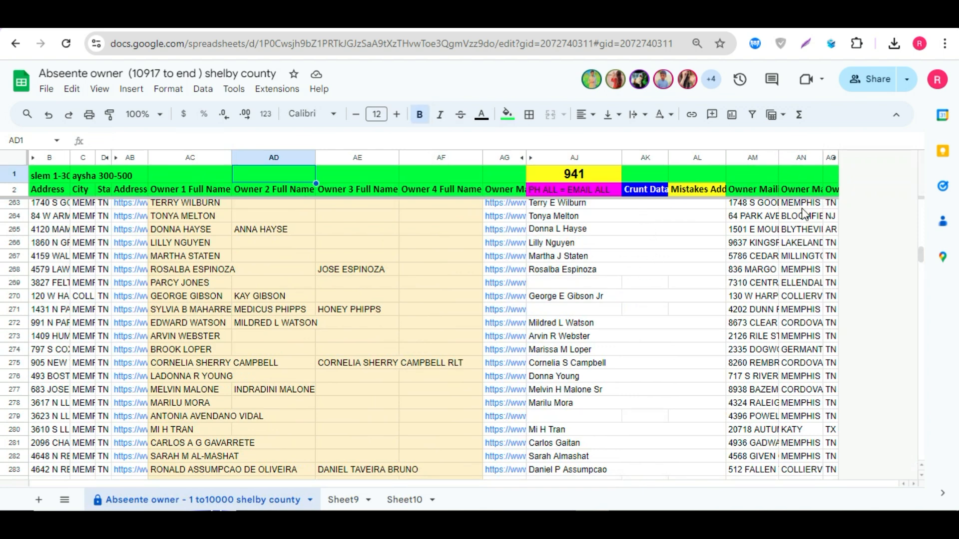
Step: Review the owner mailing columns and the Owner 2 First and Last columns on Sheet9
left_click_drag(747, 157, 817, 155)
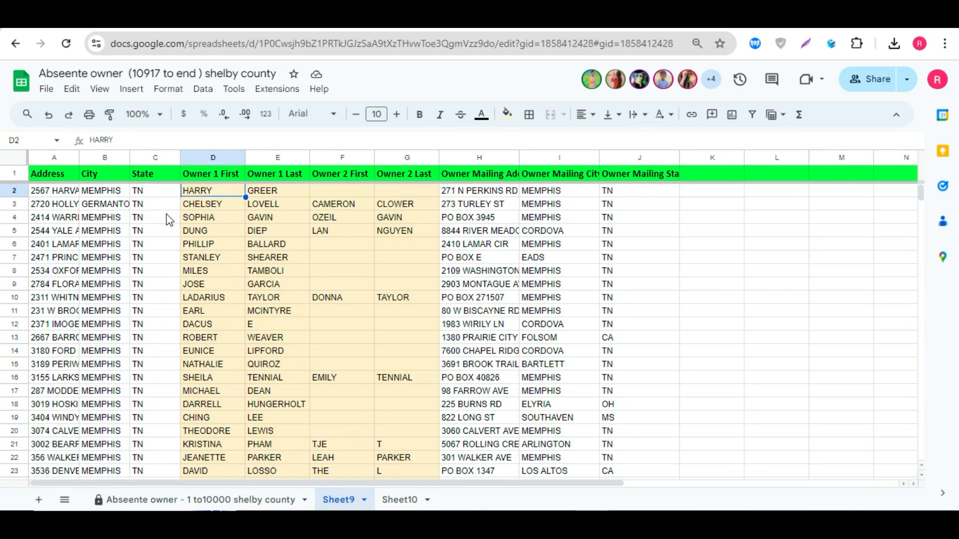
left_click_drag(195, 220, 612, 221)
left_click(539, 244)
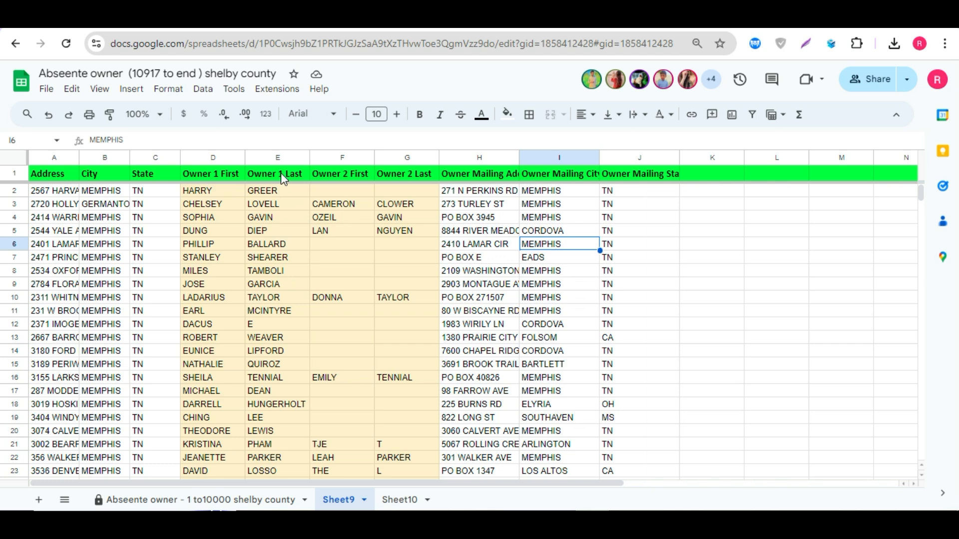
left_click(265, 217)
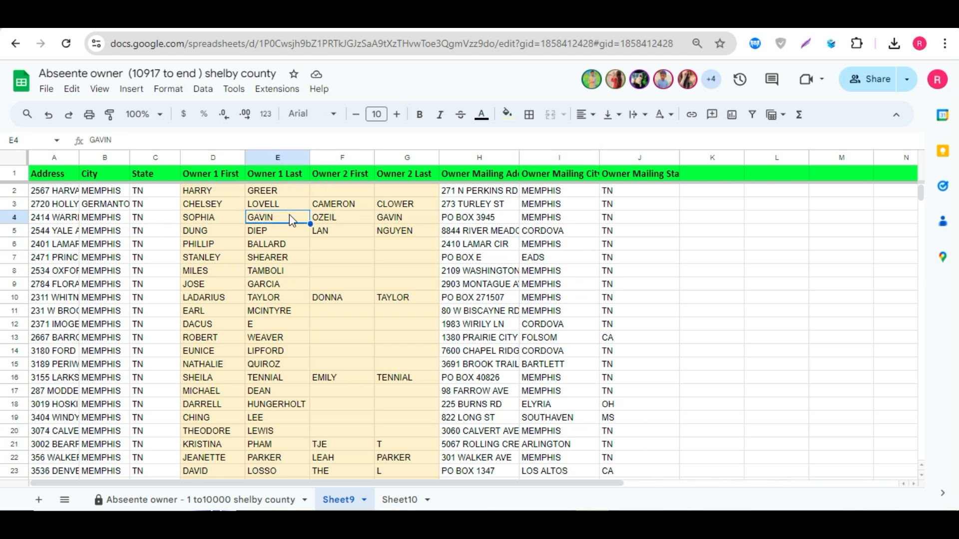
left_click(263, 261)
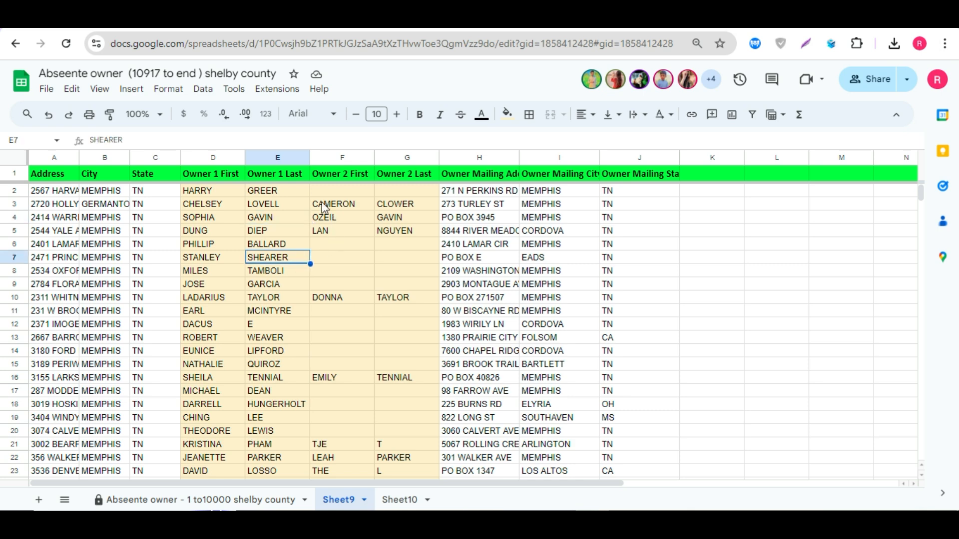
left_click_drag(329, 159, 405, 170)
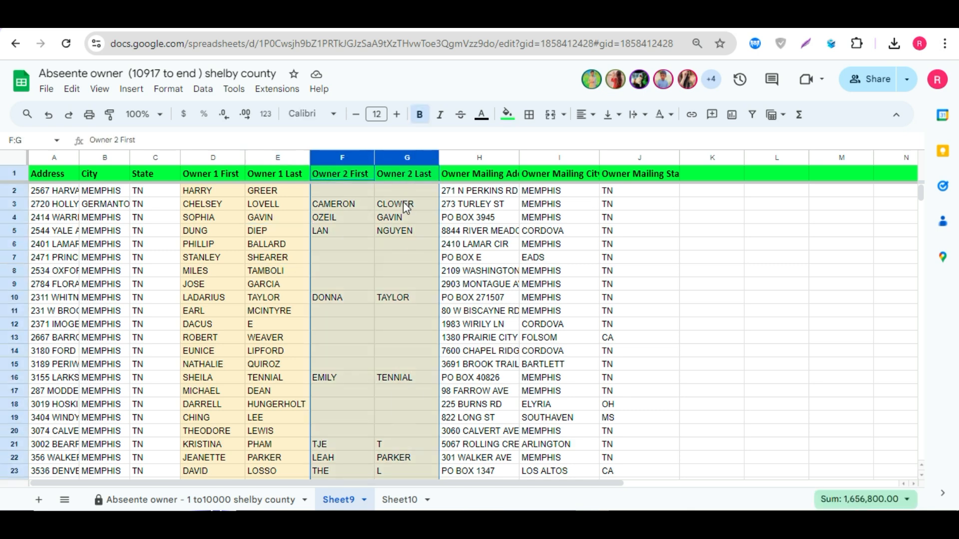
left_click(396, 251)
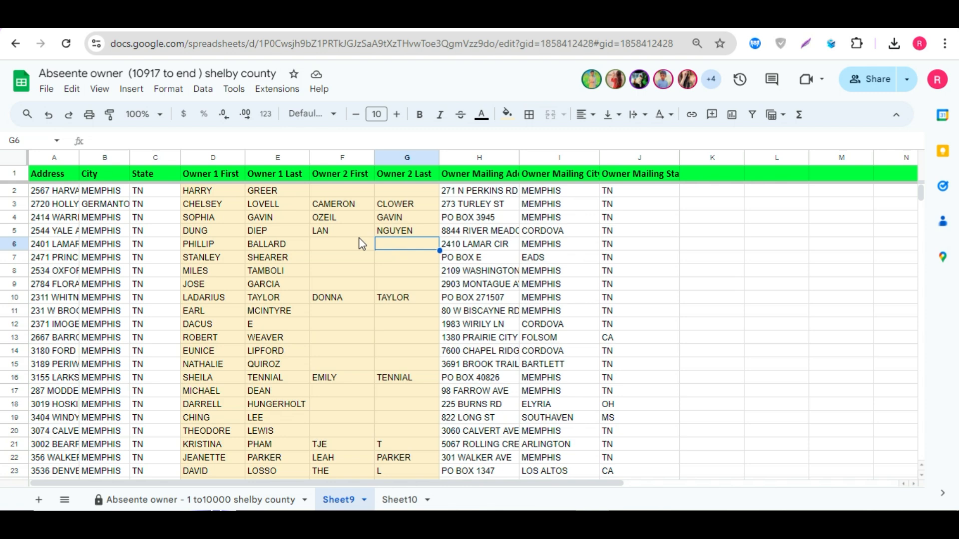
left_click(328, 169)
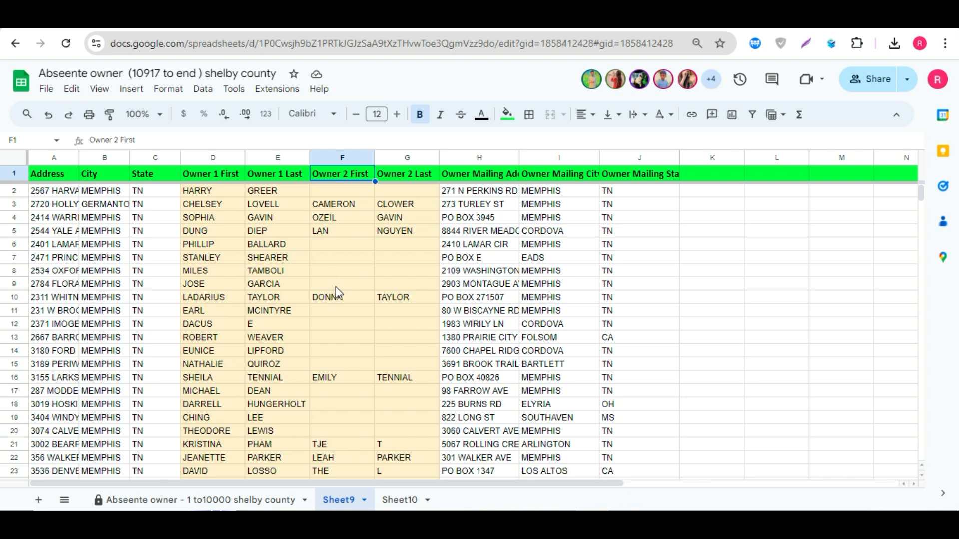
left_click(341, 271)
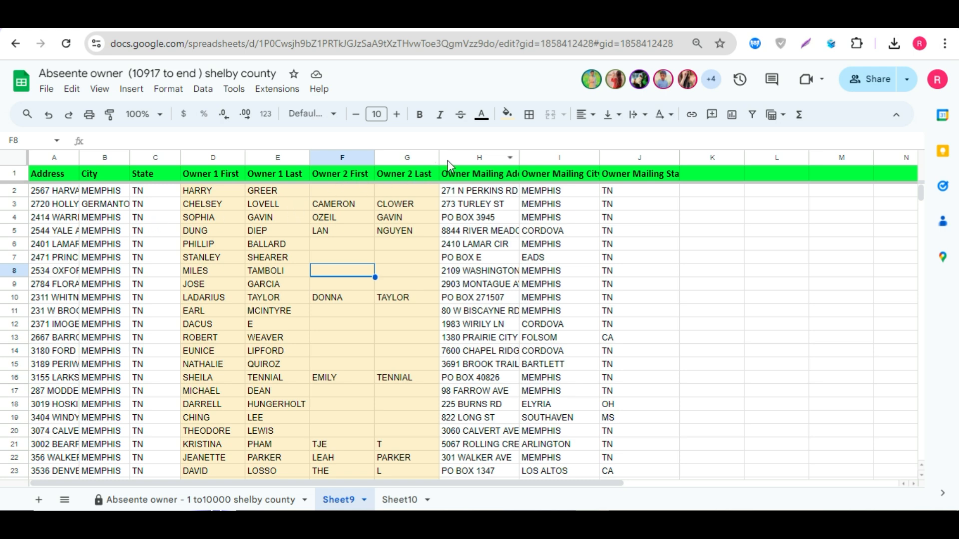
Step: Hide the owner mailing address, city and state columns H to J on Sheet9
left_click_drag(447, 161, 641, 159)
right_click(641, 159)
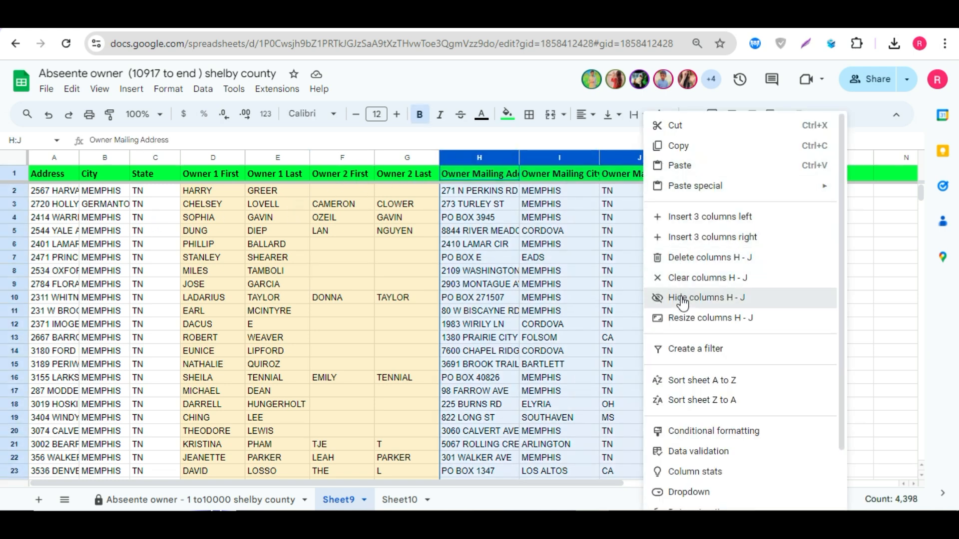
left_click(707, 298)
left_click(402, 246)
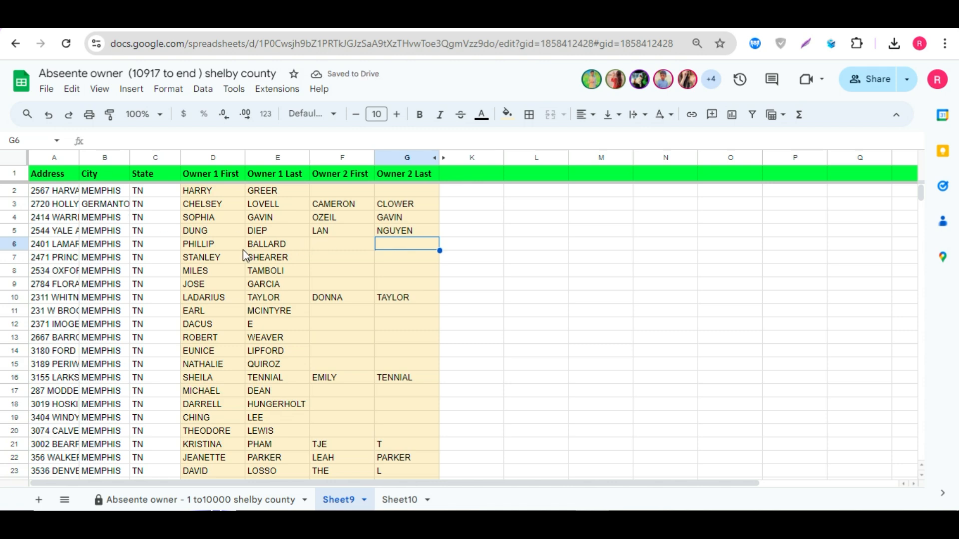
Step: Undo hiding the owner mailing address columns H to J on Sheet9
key("ctrl+z")
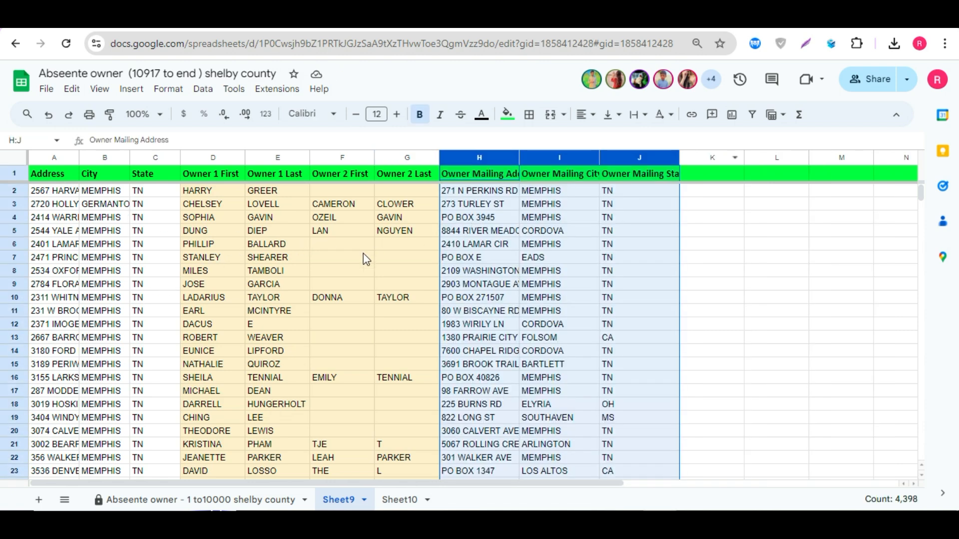
left_click(342, 263)
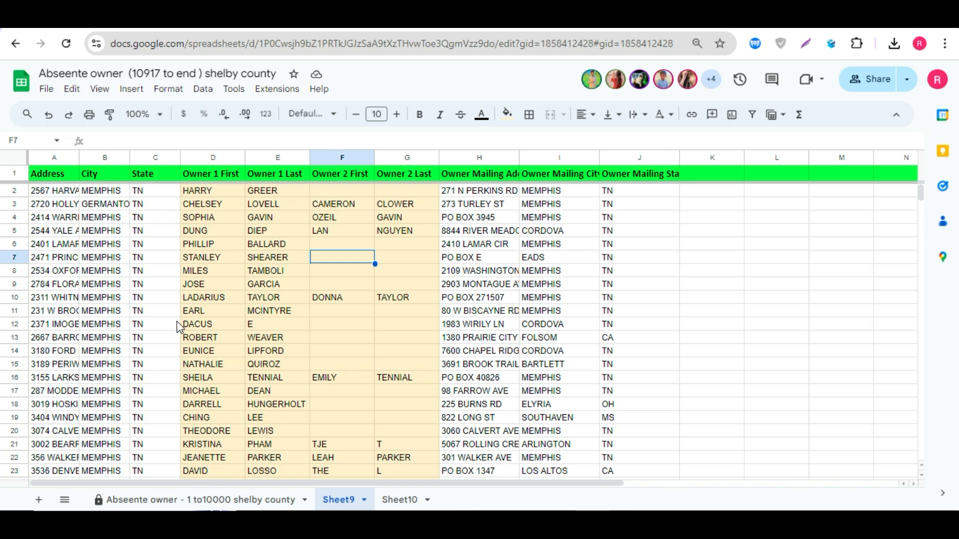
Step: Download Sheet9 as a Comma Separated Values (.csv) file
left_click(47, 90)
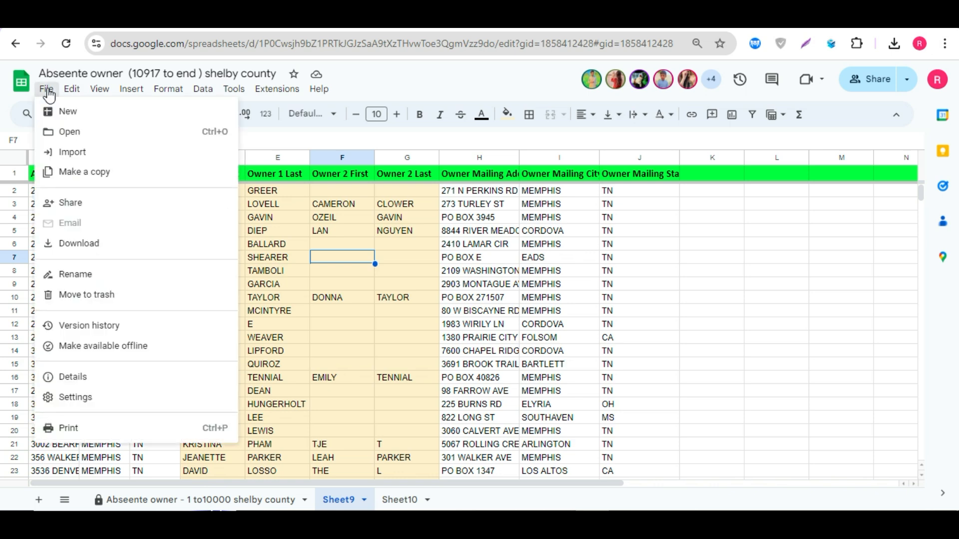
mouse_move(83, 247)
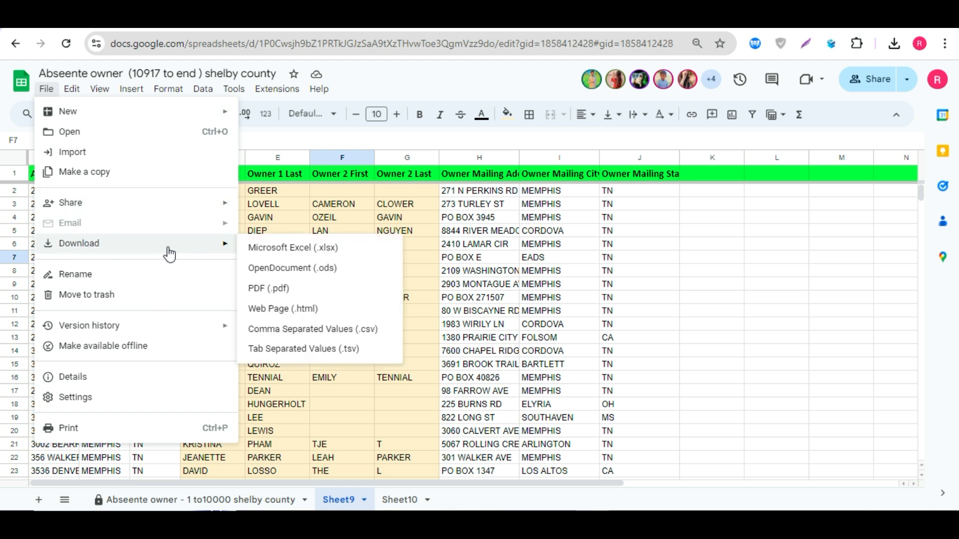
left_click(349, 333)
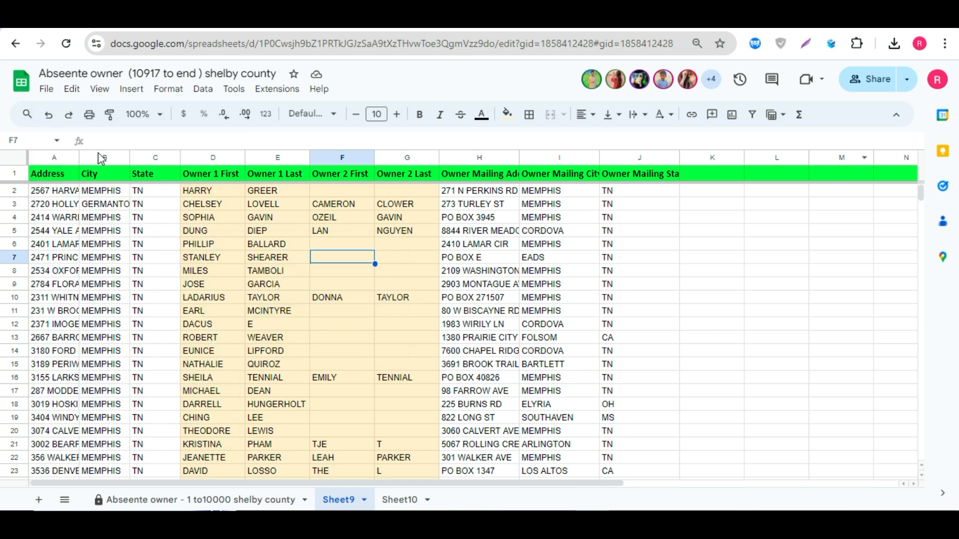
left_click(47, 90)
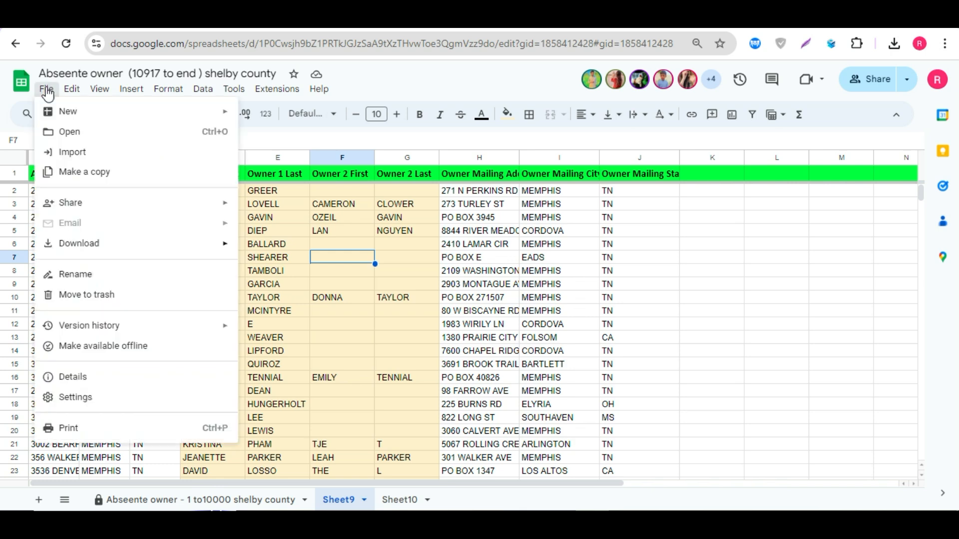
mouse_move(218, 246)
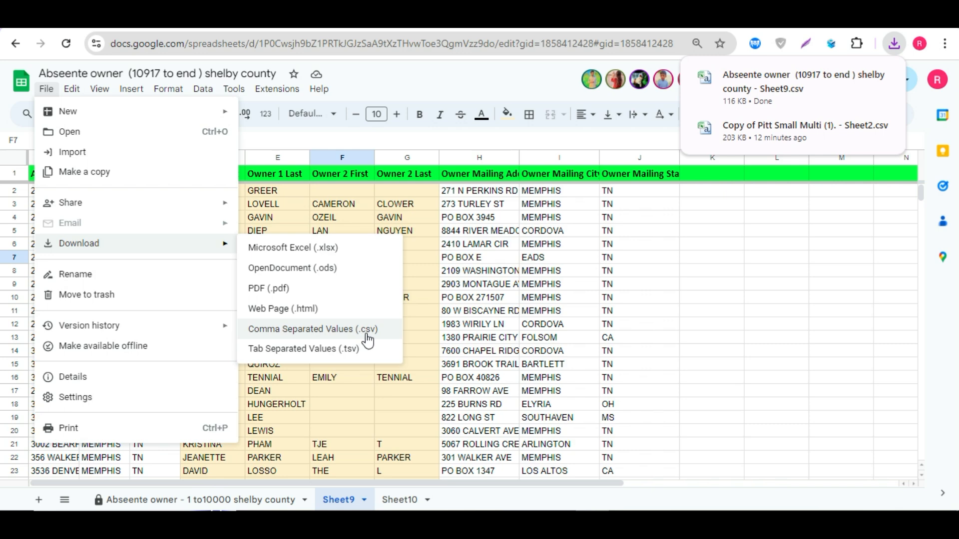
left_click(484, 285)
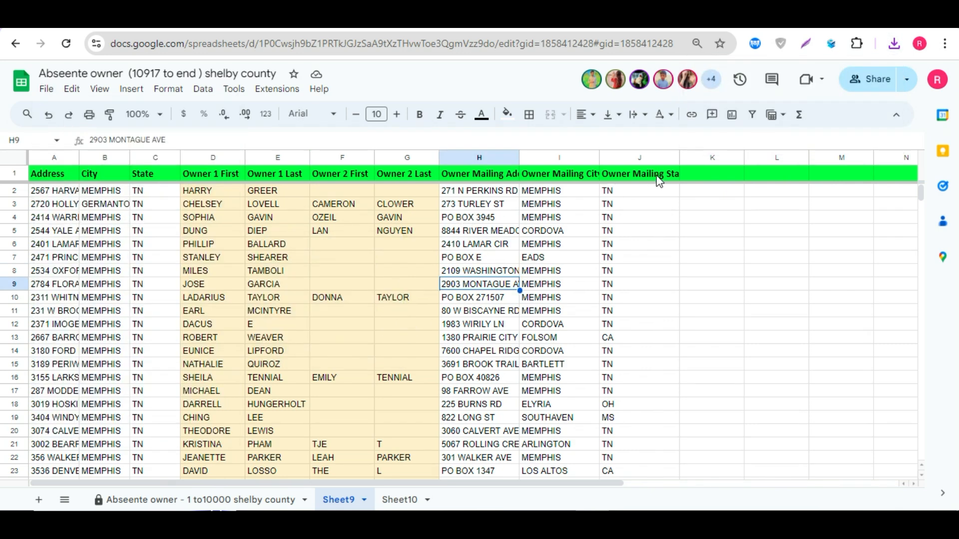
Step: Open the Data Extractor extension and compare its Address Type options with the property address columns A to C
left_click(484, 205)
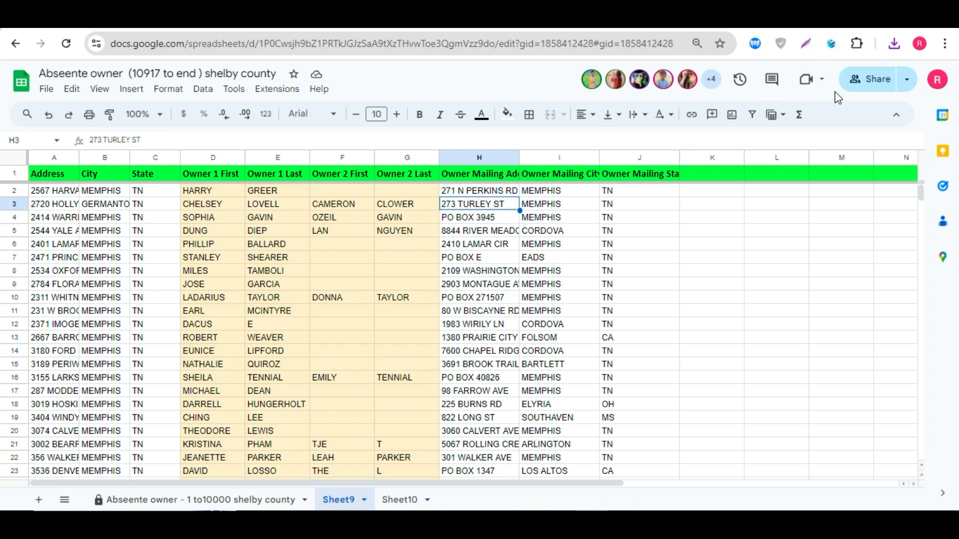
left_click(831, 43)
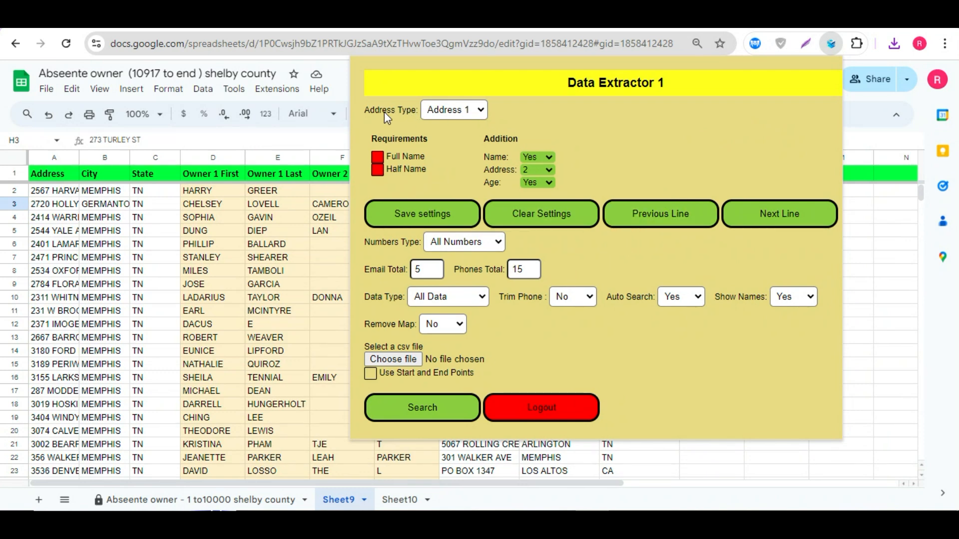
left_click(442, 113)
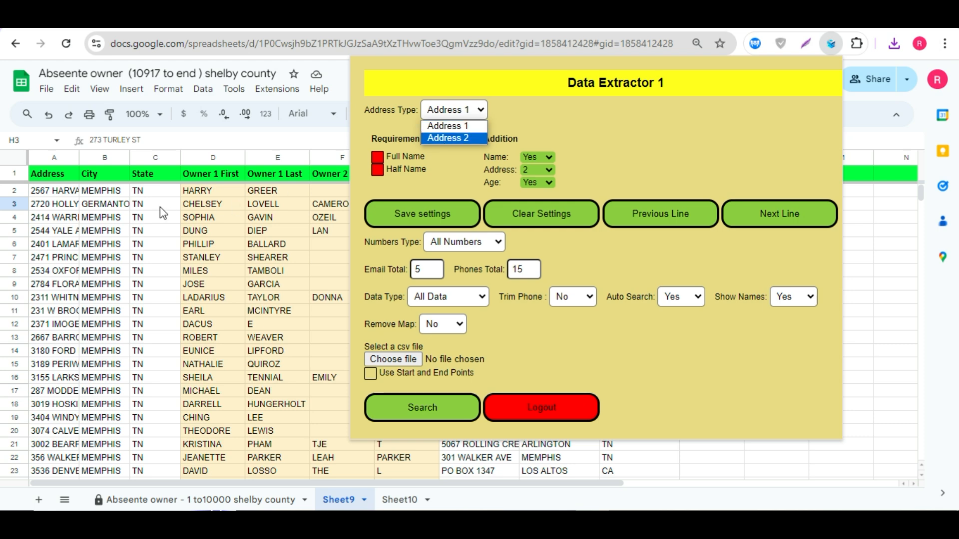
left_click_drag(52, 206, 140, 207)
Step: Set the extension's Address Type to Address 2 and select the owner mailing address columns
left_click(831, 44)
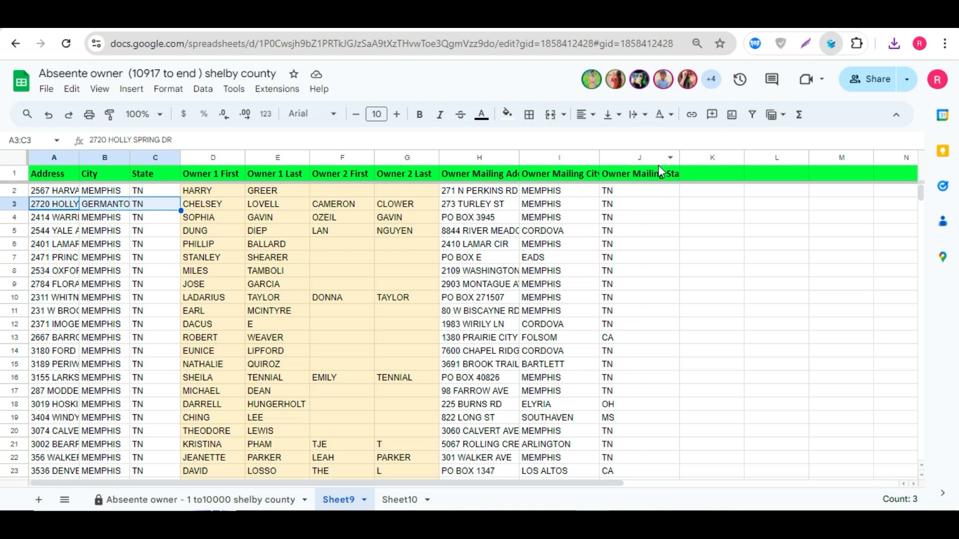
left_click(479, 110)
left_click(462, 138)
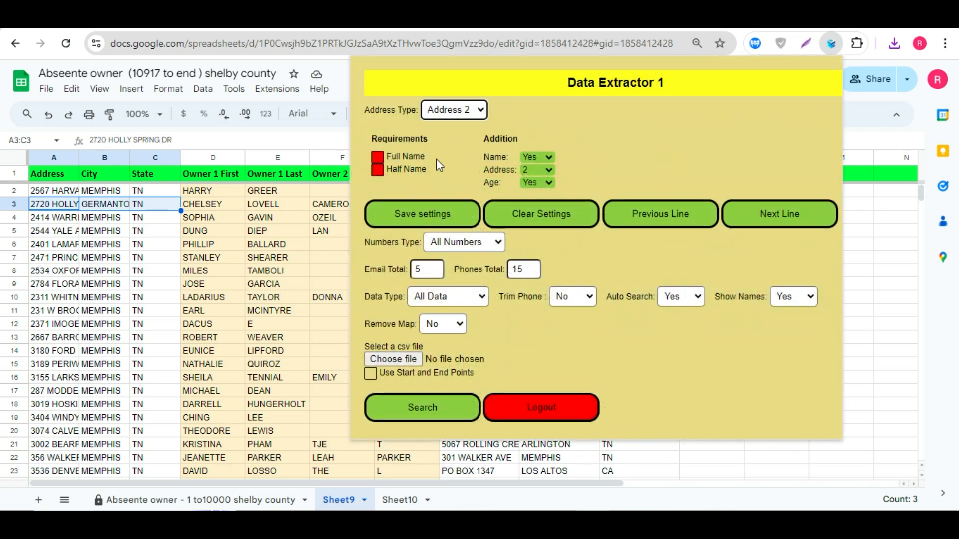
left_click(313, 273)
left_click_drag(464, 173, 579, 338)
left_click(576, 287)
Step: Reopen the Data Extractor extension and review its Address Type options
left_click(831, 44)
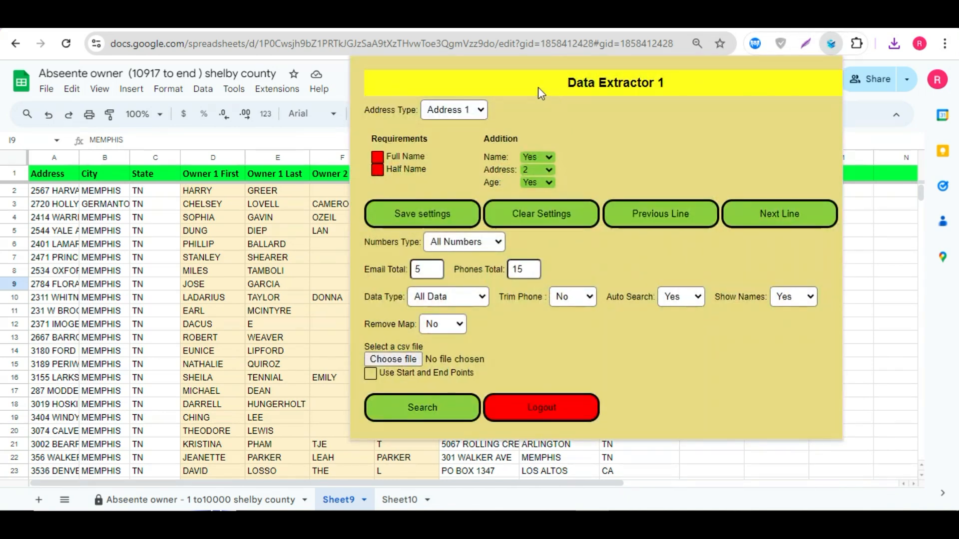
left_click(477, 111)
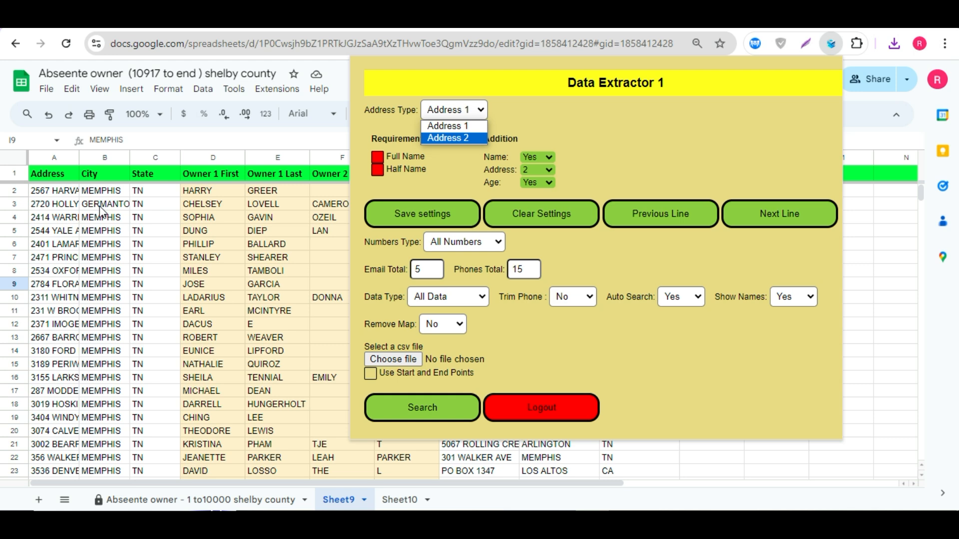
left_click(384, 130)
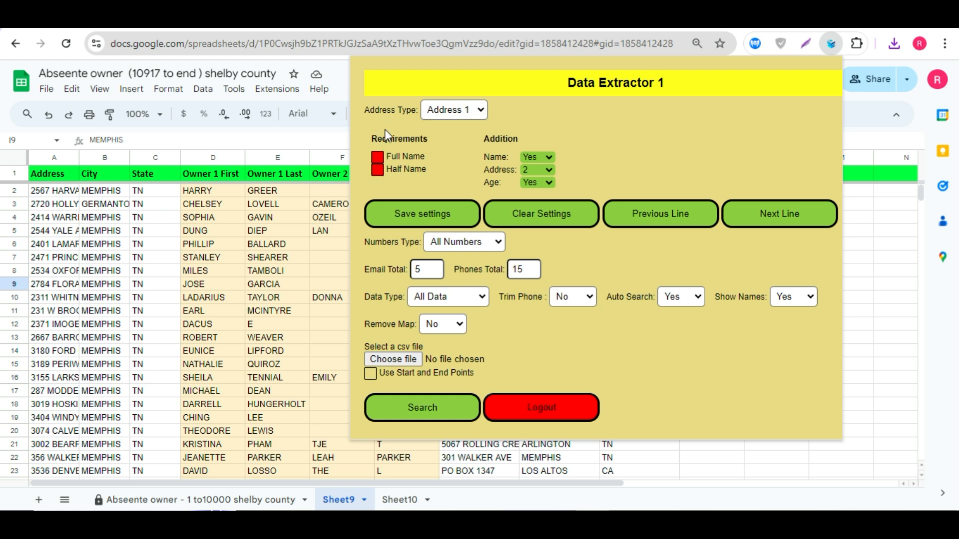
left_click(282, 193)
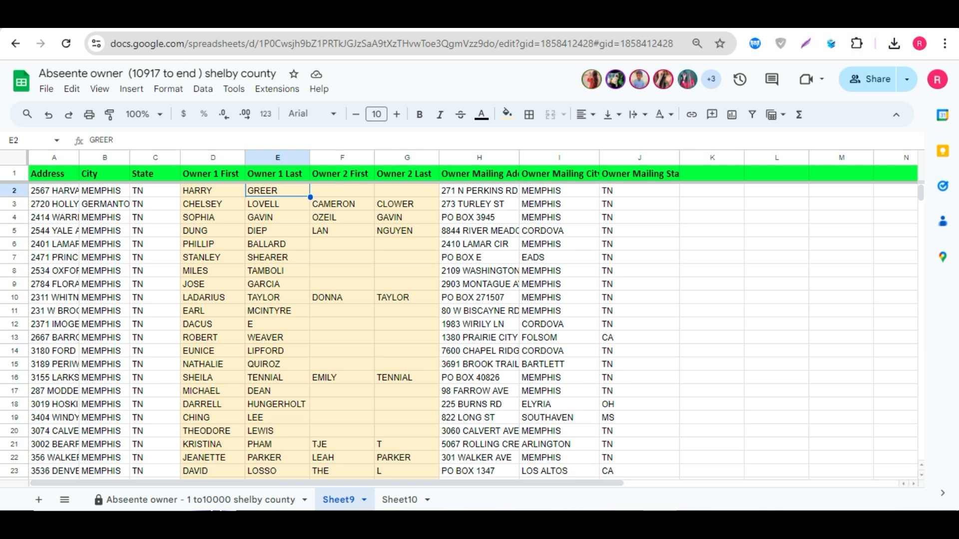
Step: Switch to the Copy of Pitt Small Multi spreadsheet's Sheet2 and check the File menu options
left_click(209, 30)
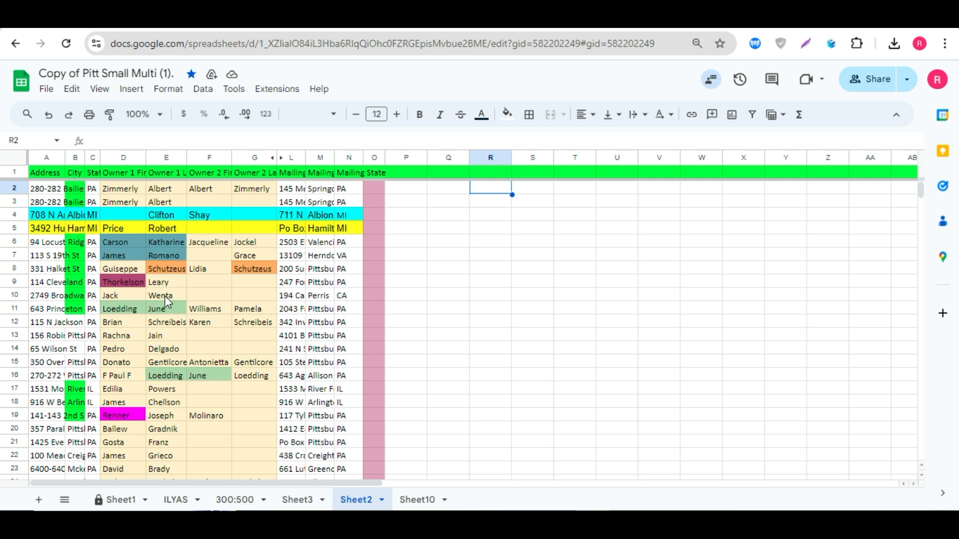
left_click(160, 269)
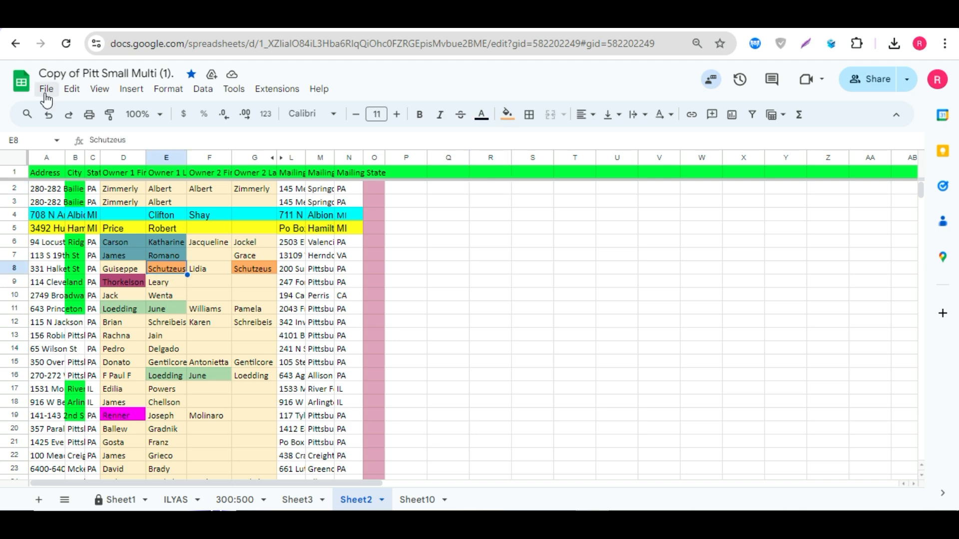
left_click(45, 89)
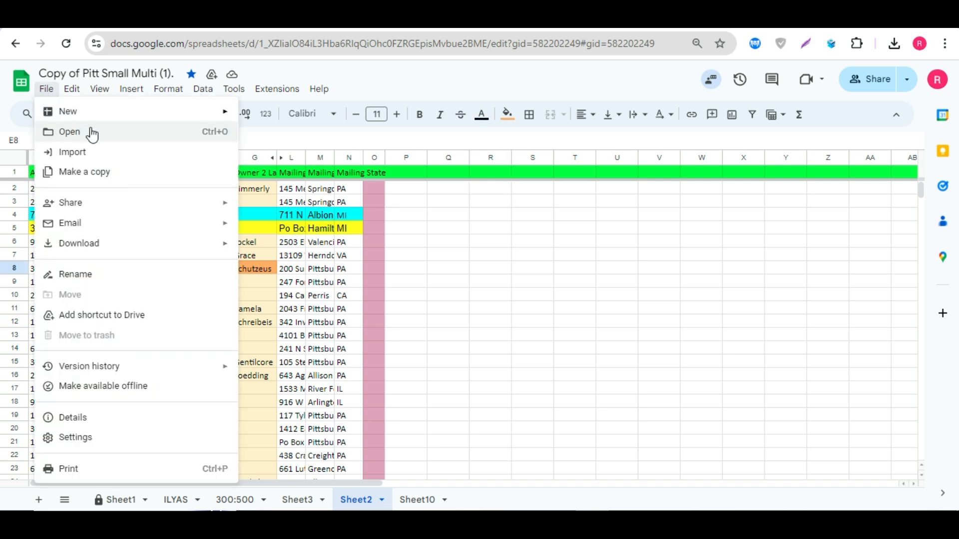
left_click(467, 231)
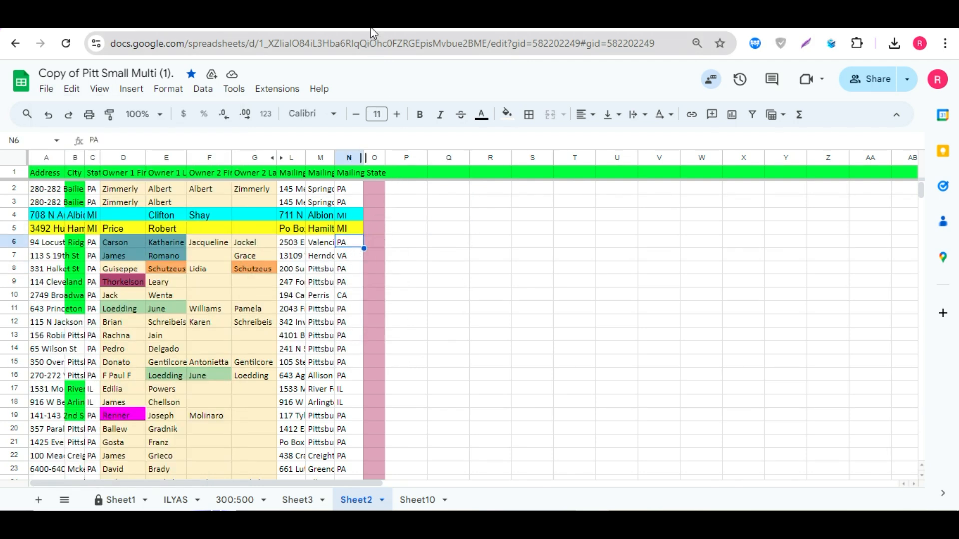
Step: Open a new tab and load the Copy of Pitt Small Multi (1). - Sheet2 CSV file into the Data Extractor
key("ctrl+t")
left_click(452, 150)
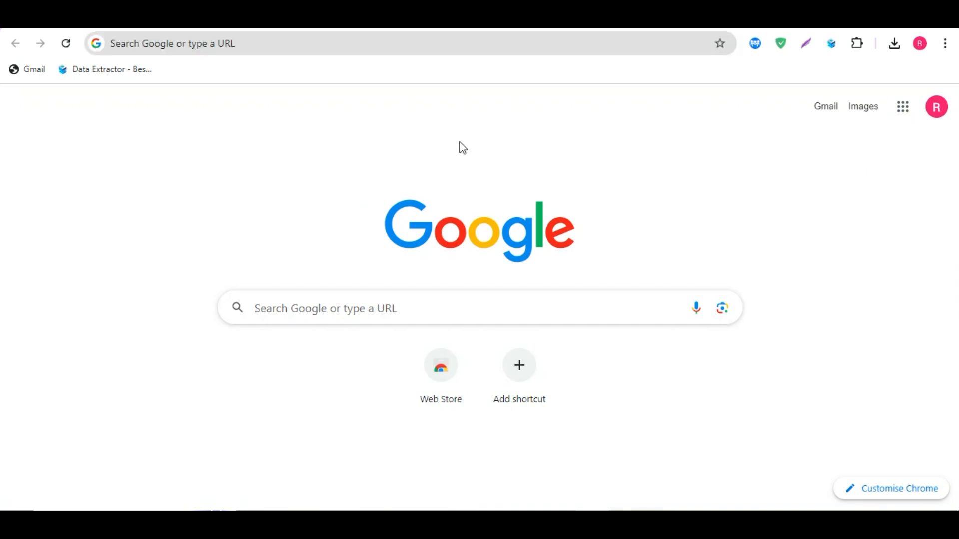
left_click(832, 46)
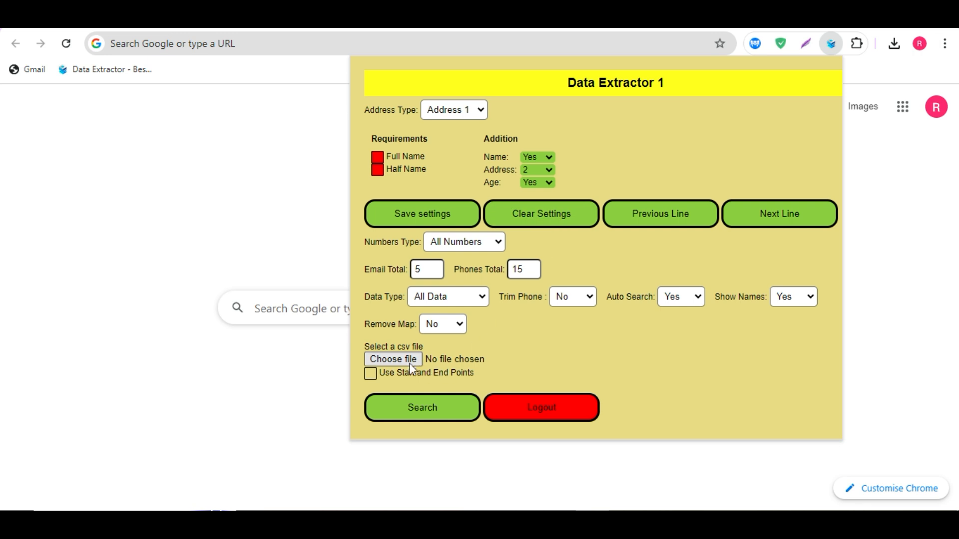
left_click(400, 362)
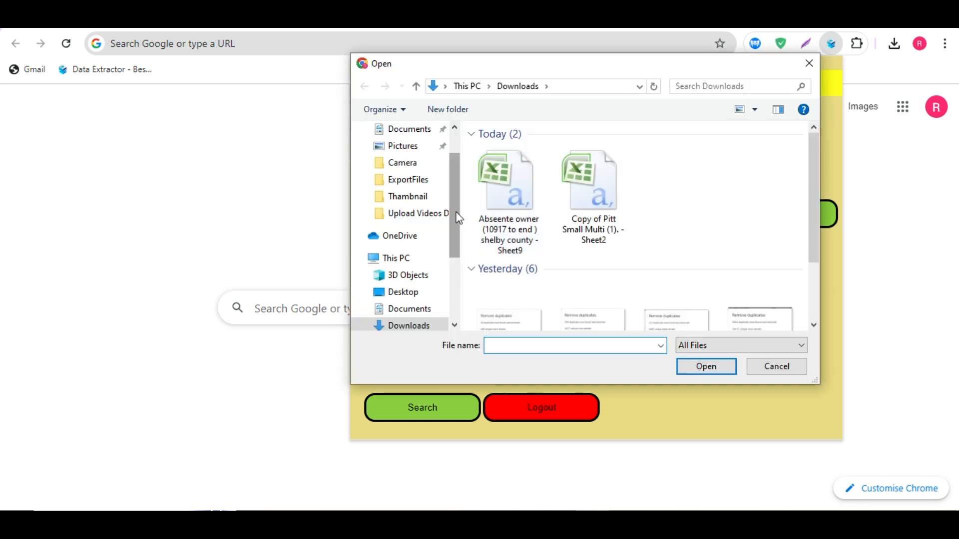
left_click_drag(455, 212, 462, 156)
left_click(439, 158)
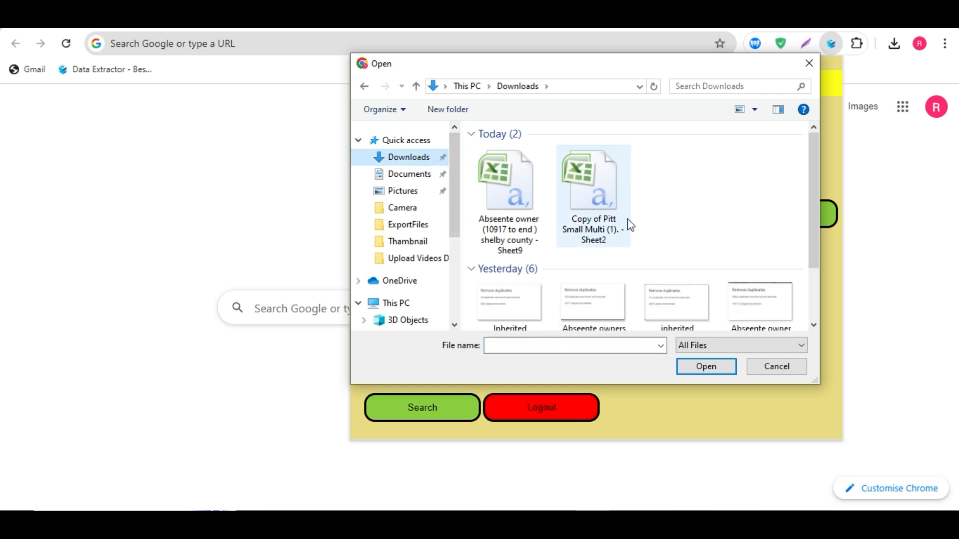
scroll(674, 226, "down", 3)
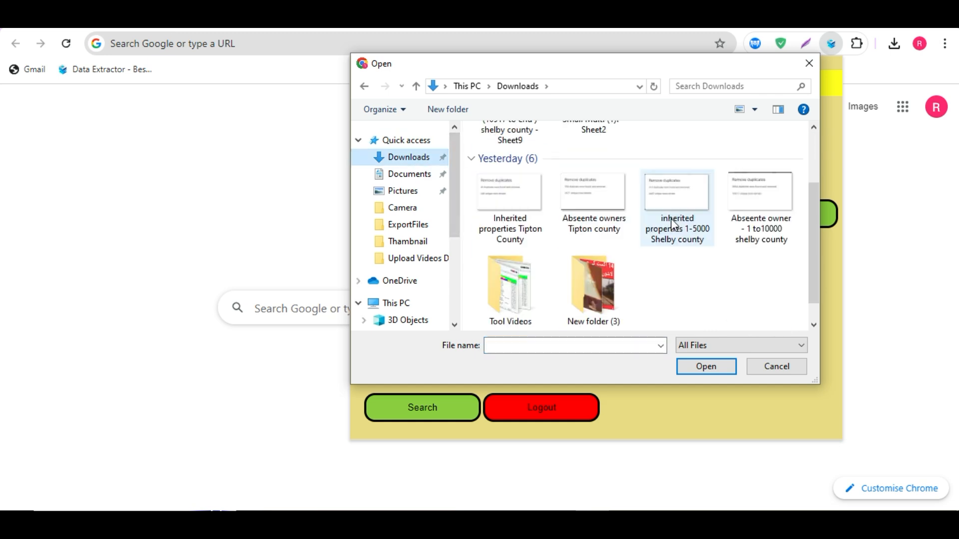
scroll(671, 223, "up", 3)
left_click(665, 203)
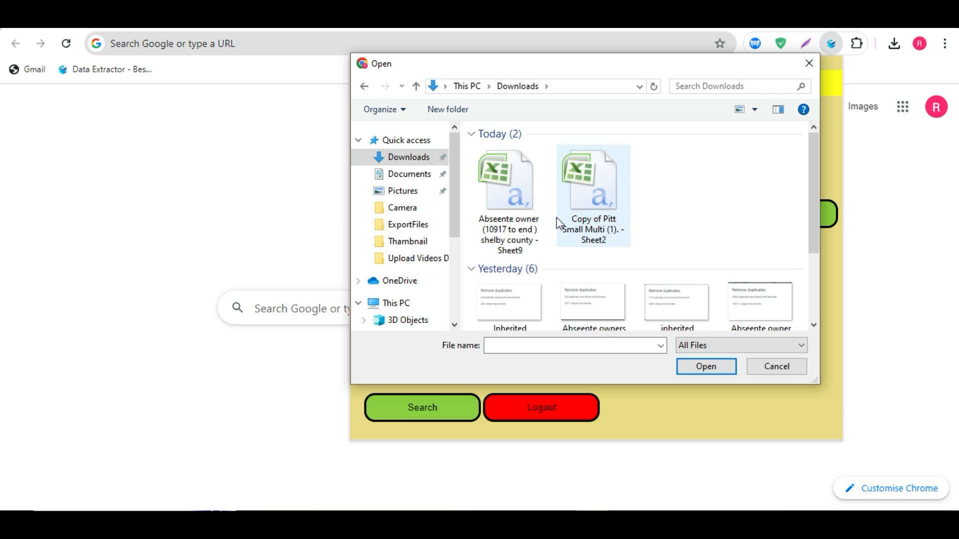
left_click(591, 198)
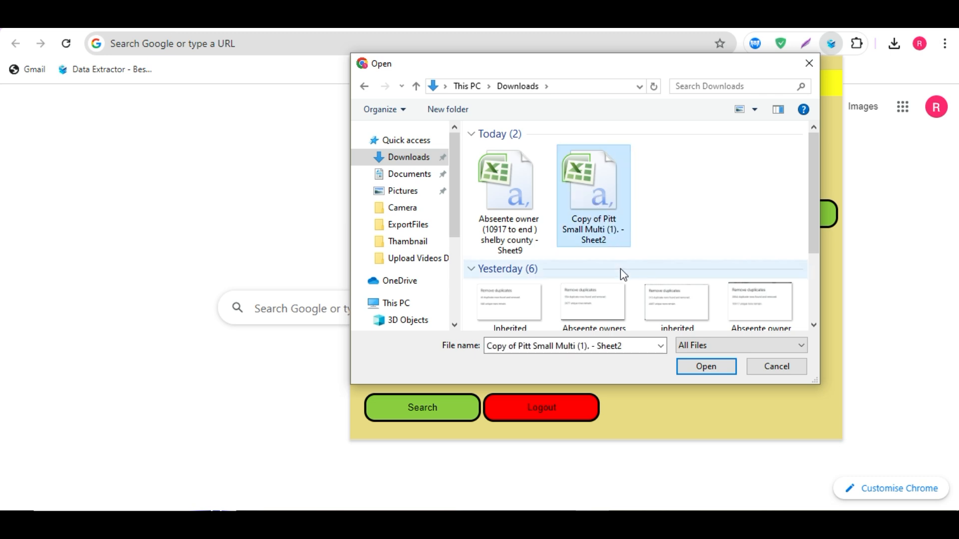
left_click(699, 367)
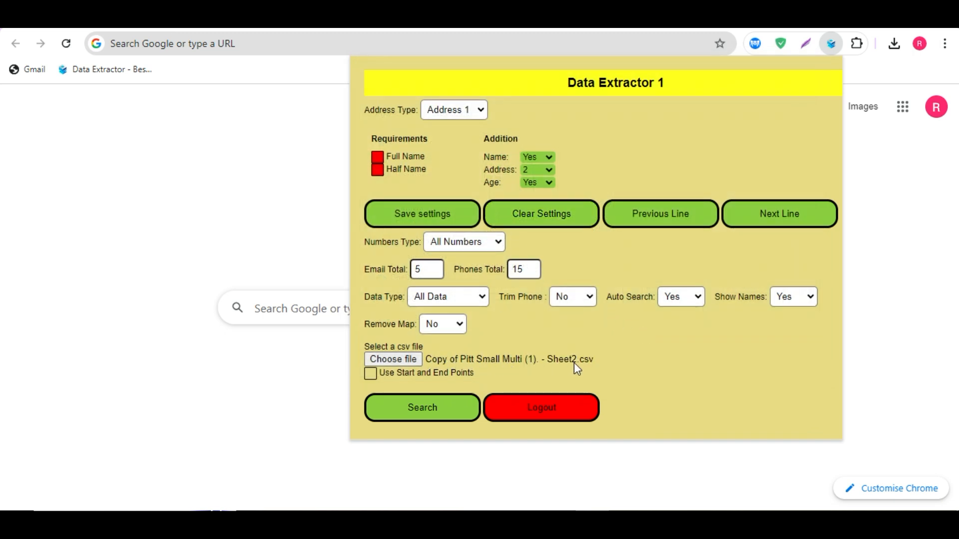
Step: Set the Data Extractor's Address Type to Address 2
left_click(481, 110)
left_click(454, 136)
left_click(481, 113)
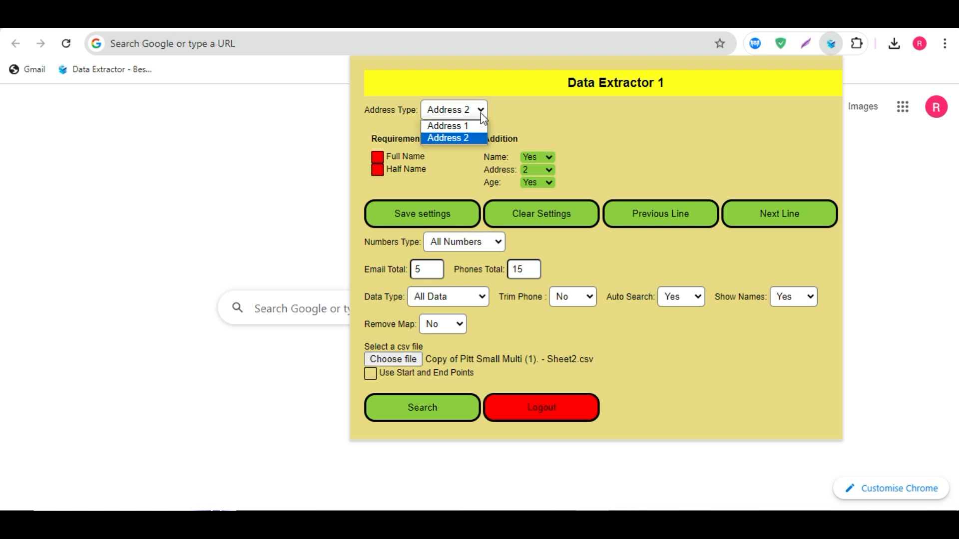
left_click(457, 127)
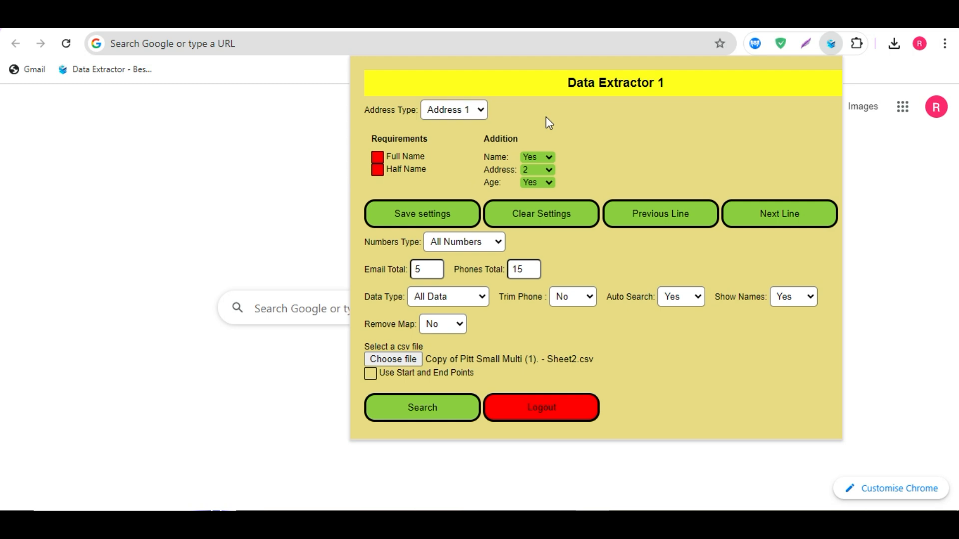
left_click(481, 112)
left_click(462, 137)
left_click(483, 112)
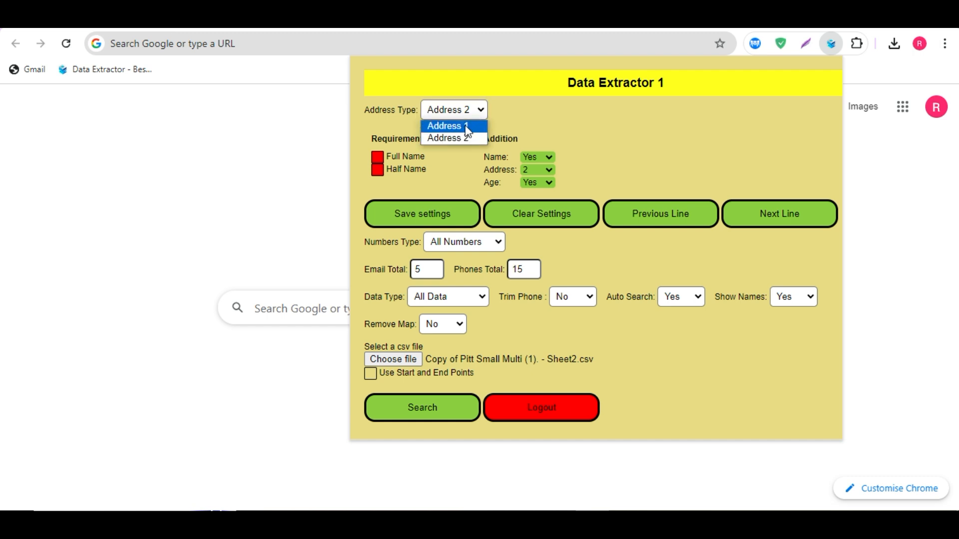
left_click(457, 124)
left_click(470, 116)
left_click(459, 138)
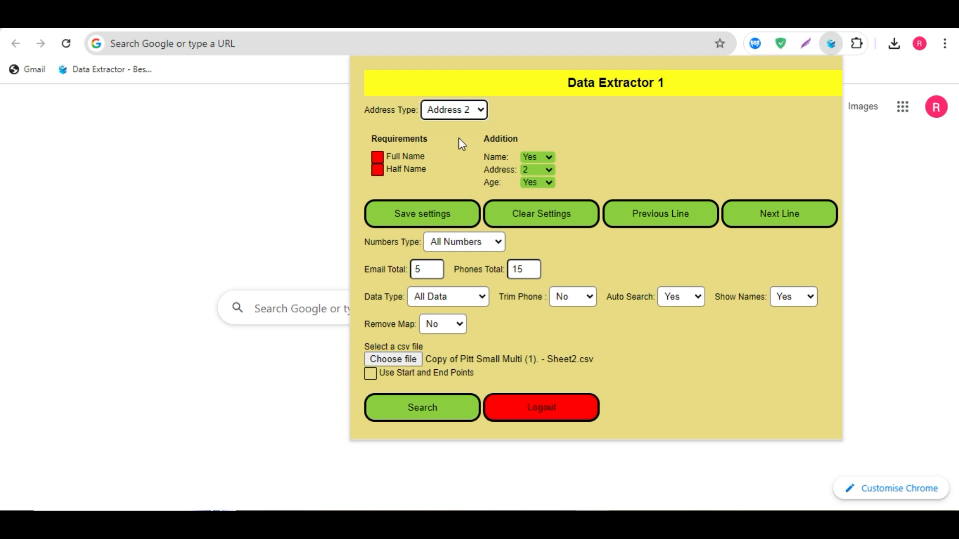
left_click(557, 130)
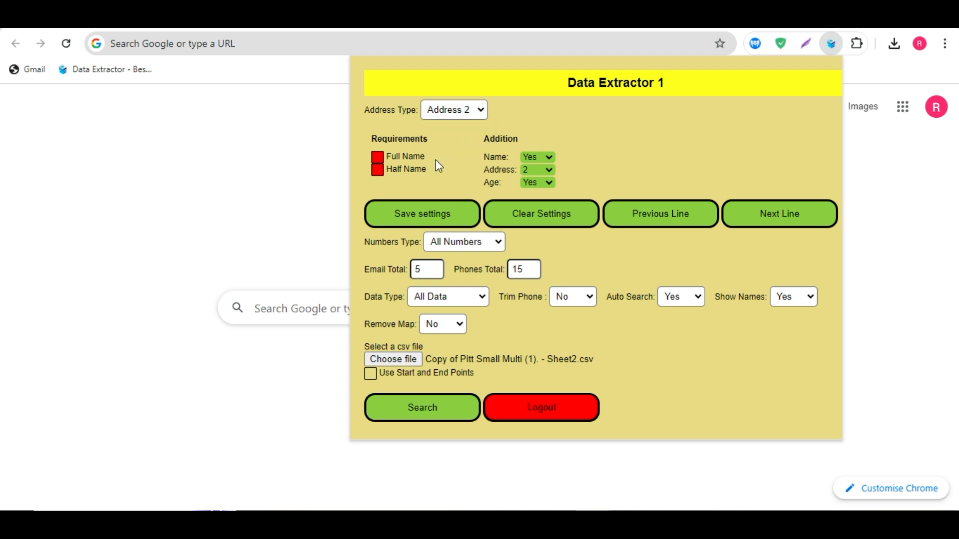
Step: Review the Requirements checkboxes and the Name, Address and Age addition options in the Data Extractor
left_click(378, 171)
left_click(378, 173)
left_click(543, 157)
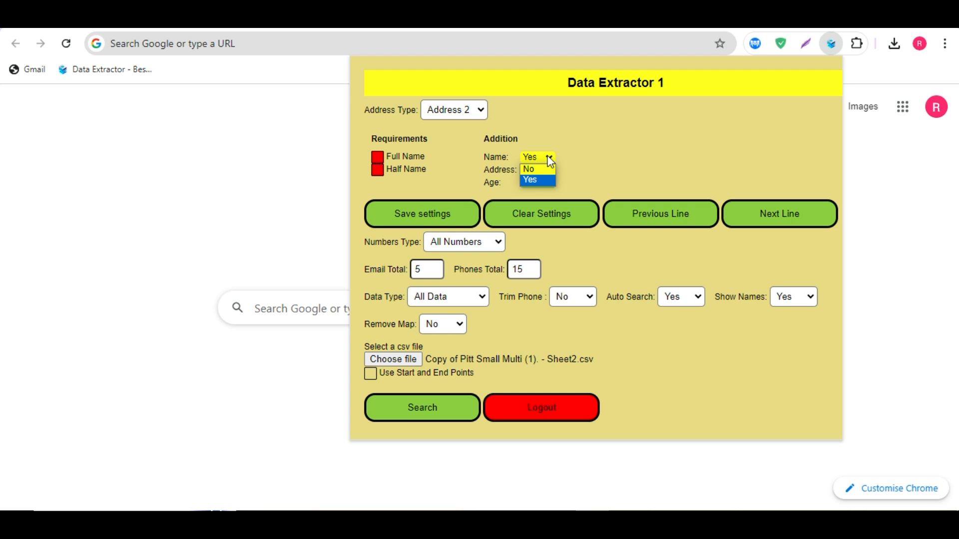
left_click(537, 180)
left_click(547, 171)
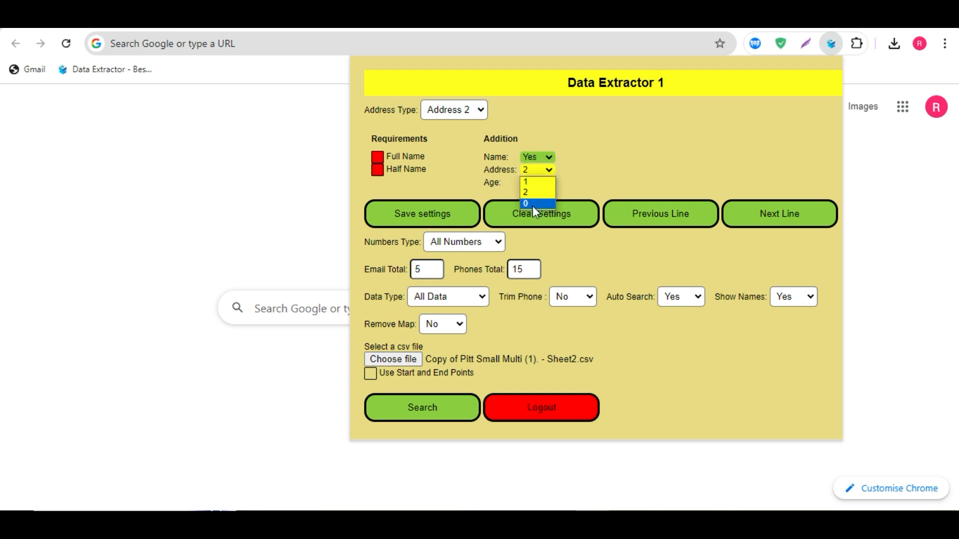
left_click(529, 203)
left_click(548, 169)
left_click(577, 179)
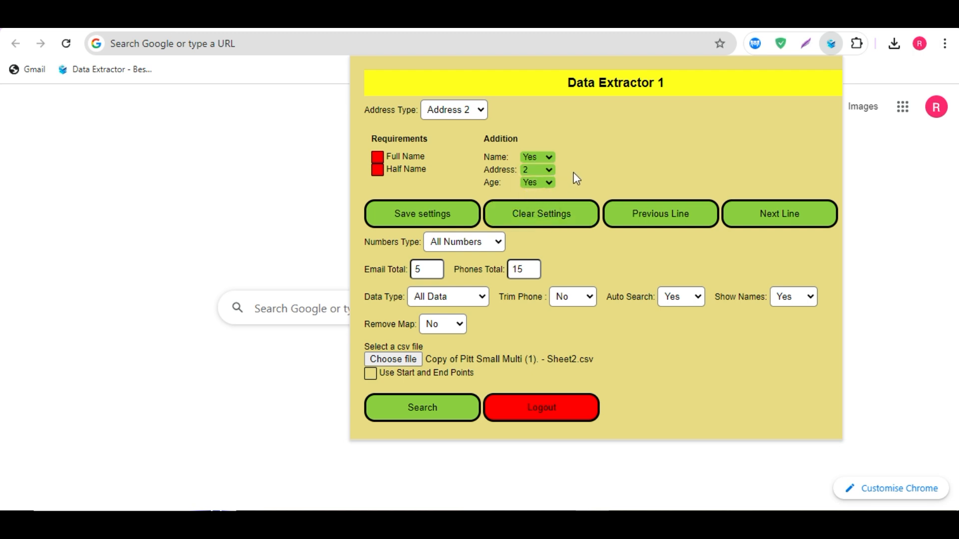
left_click(548, 182)
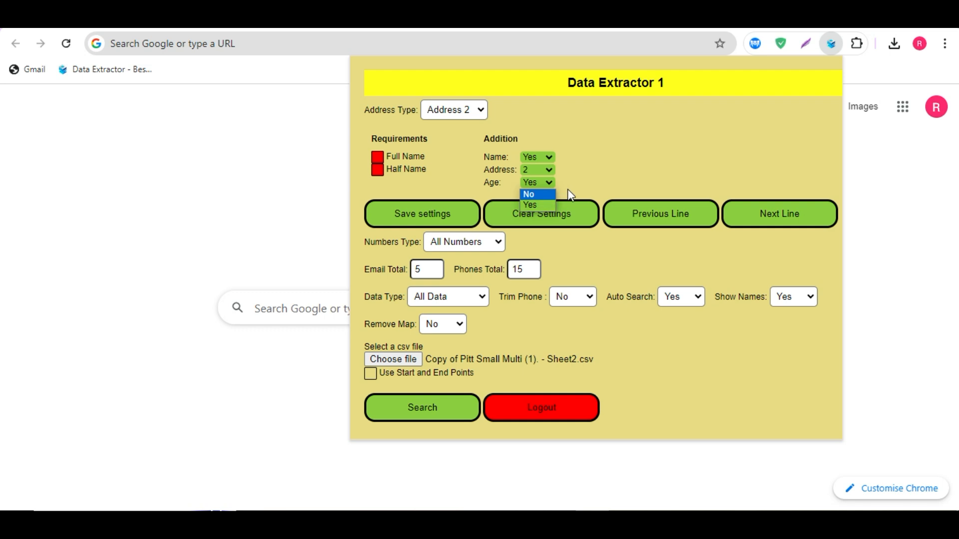
left_click(583, 176)
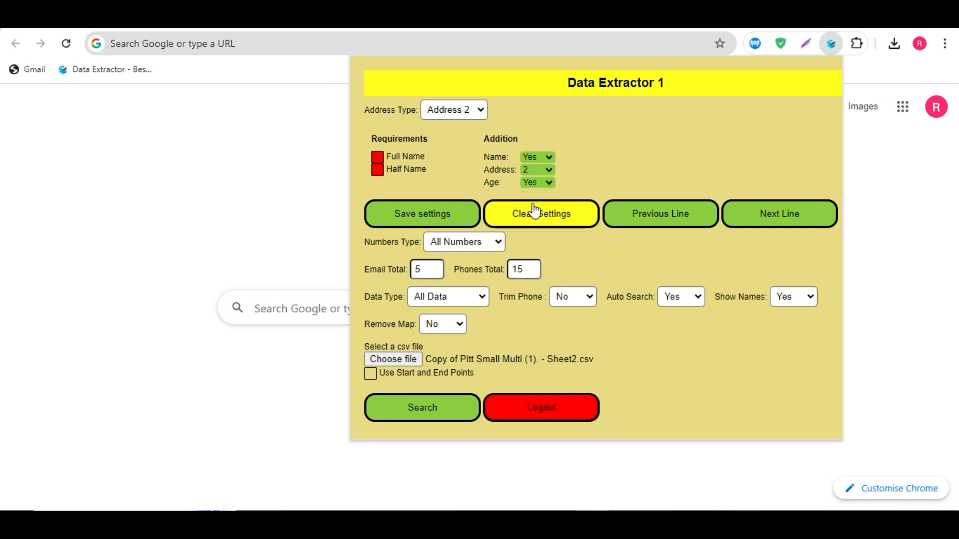
Step: Set Numbers Type to Separate Numbers after comparing it with the All Numbers option
left_click(497, 243)
left_click(460, 271)
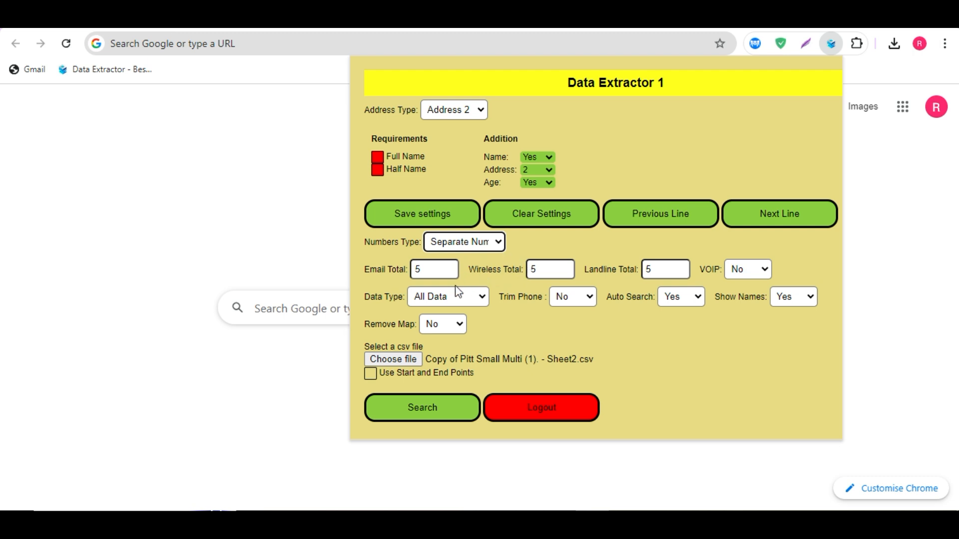
left_click(502, 240)
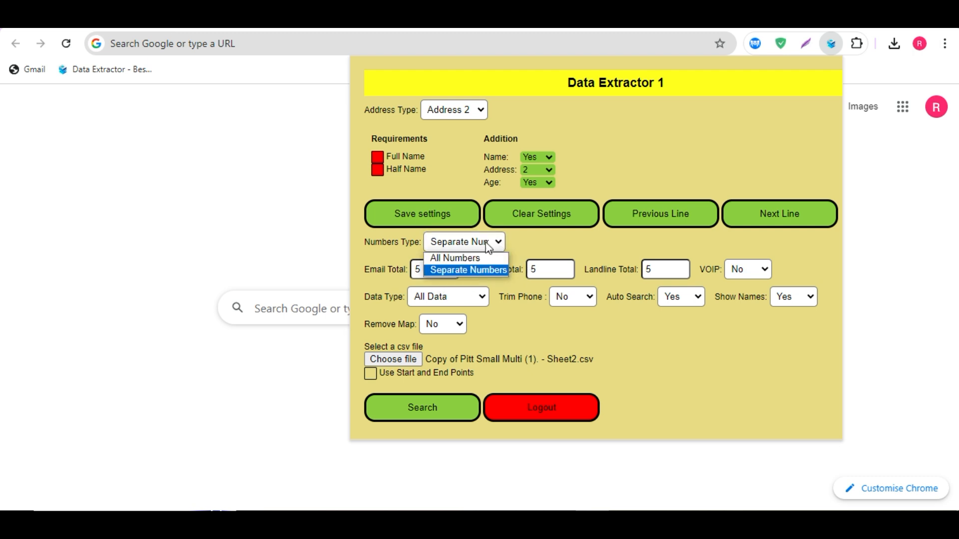
left_click(502, 244)
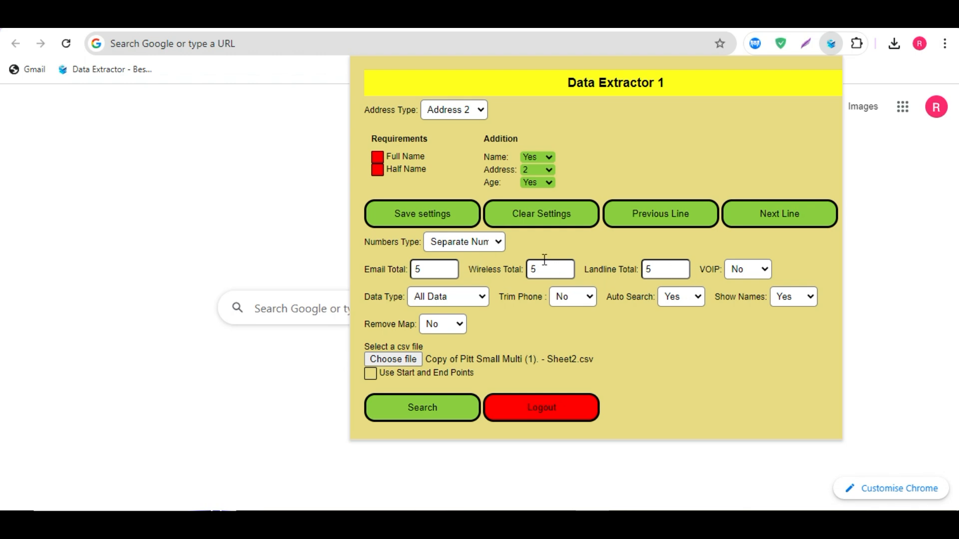
left_click(503, 243)
left_click(487, 257)
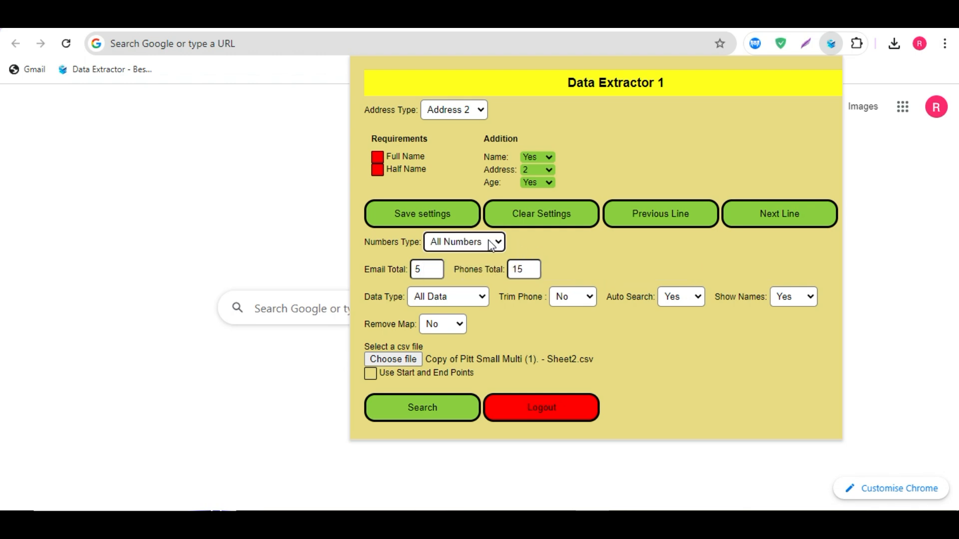
left_click(482, 299)
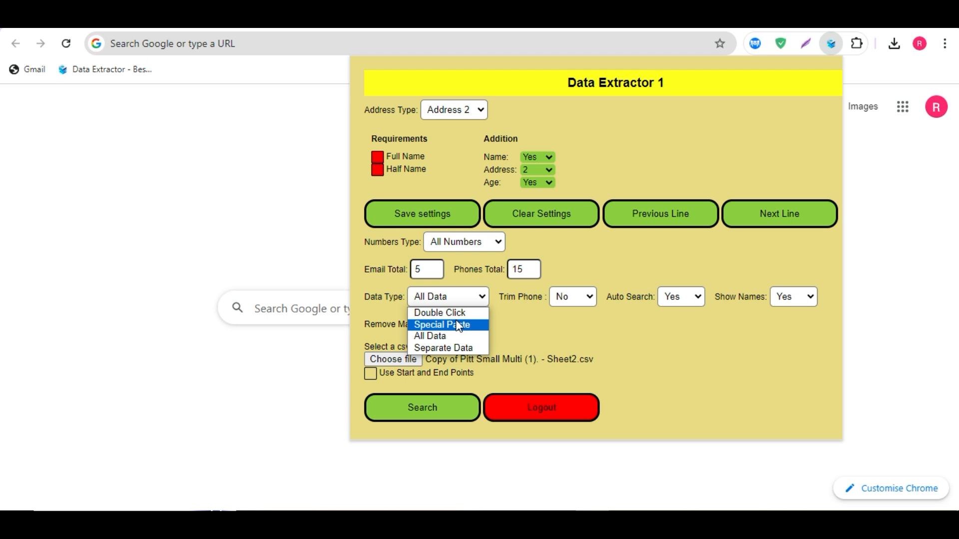
left_click(491, 245)
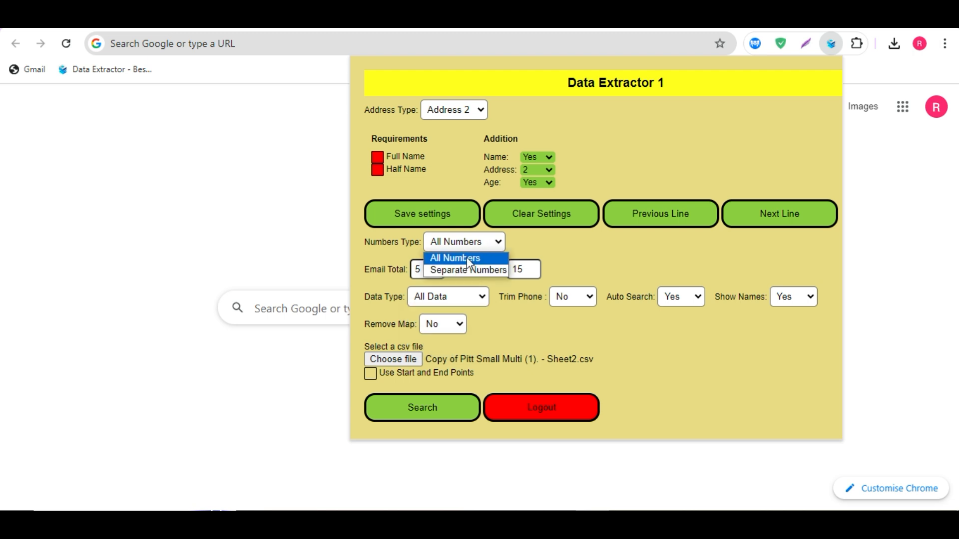
left_click(460, 269)
Step: Review the Data Type options, keeping All Data selected
left_click(443, 272)
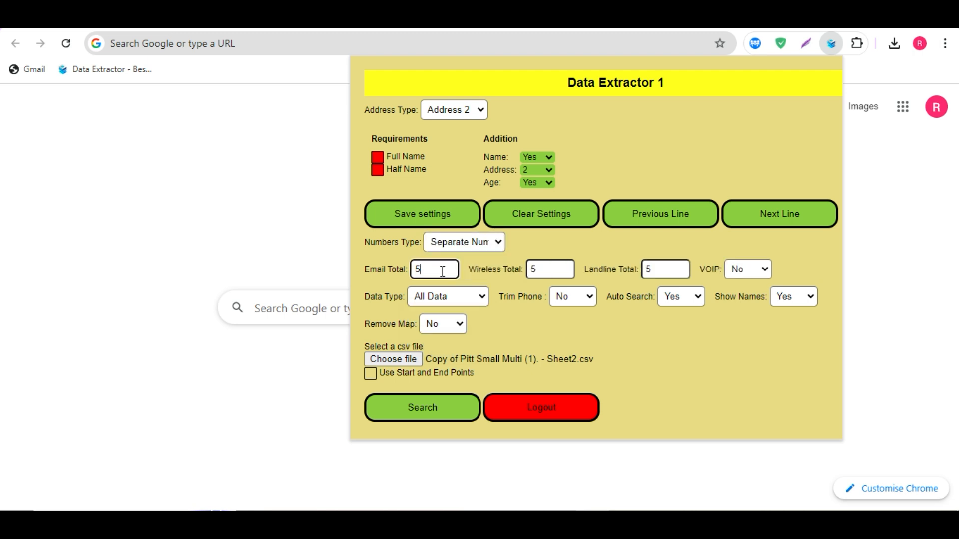
left_click(457, 298)
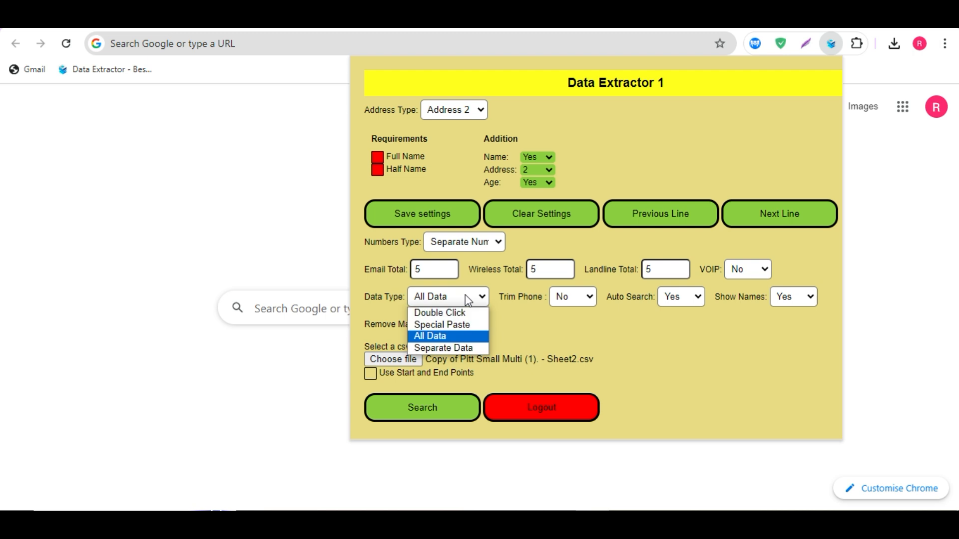
left_click(435, 335)
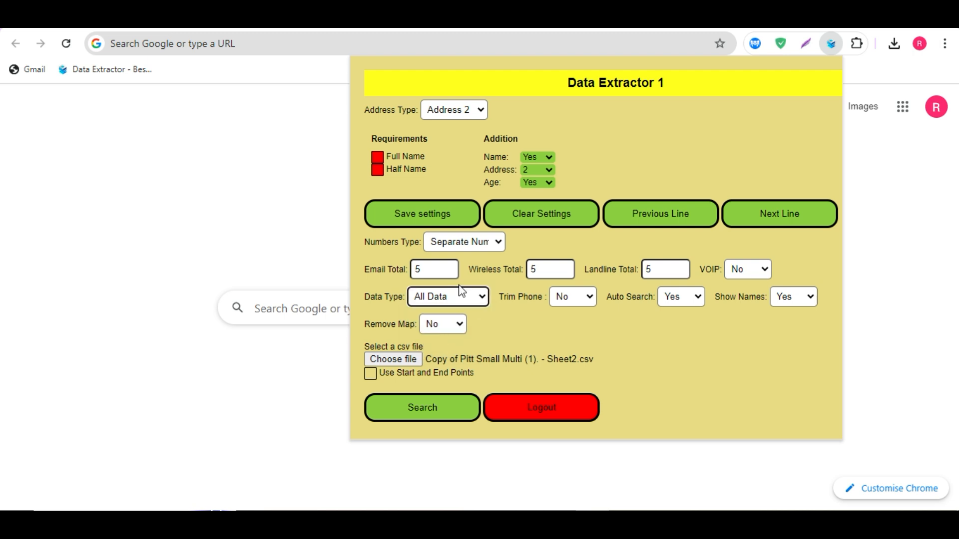
left_click(478, 299)
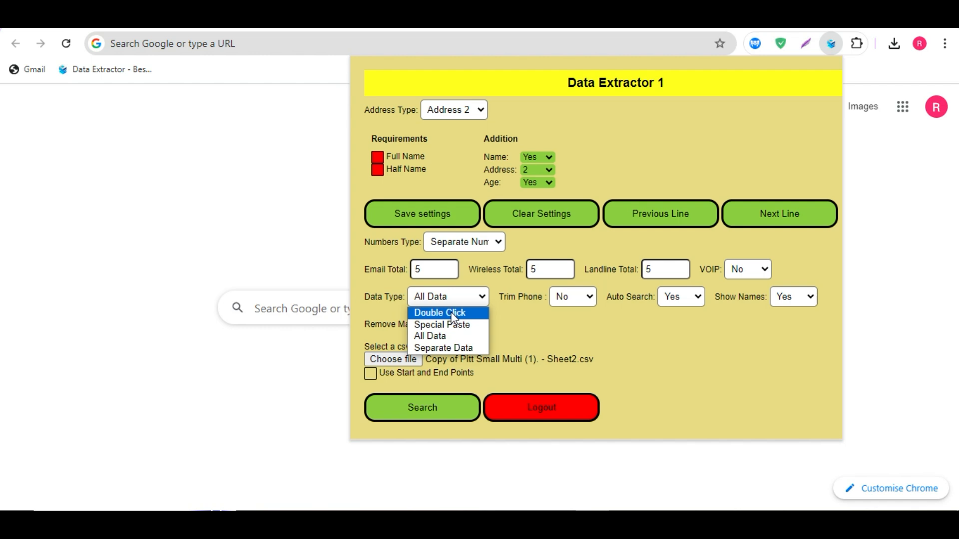
left_click(441, 268)
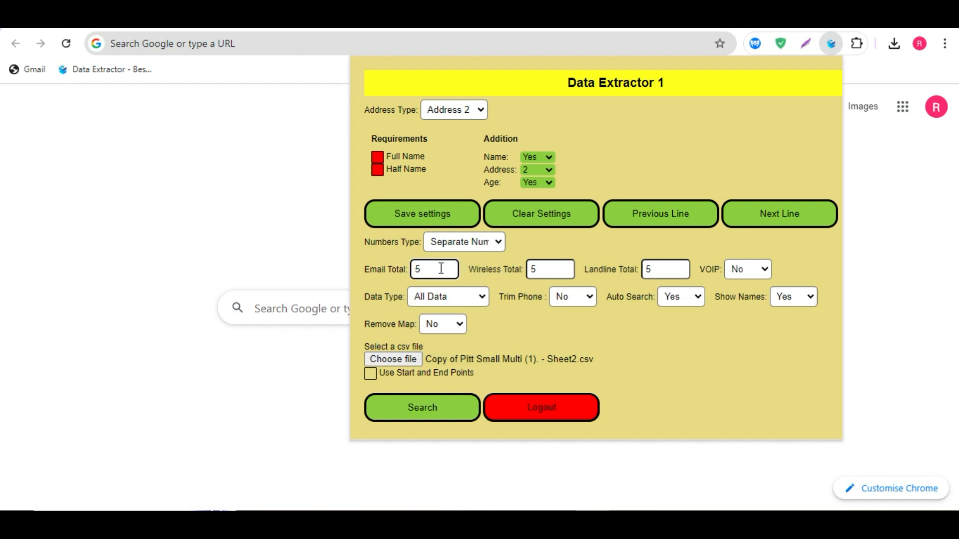
Step: Examine the Wireless Total and Landline Total fields and try the VOIP Yes and No options
left_click(543, 269)
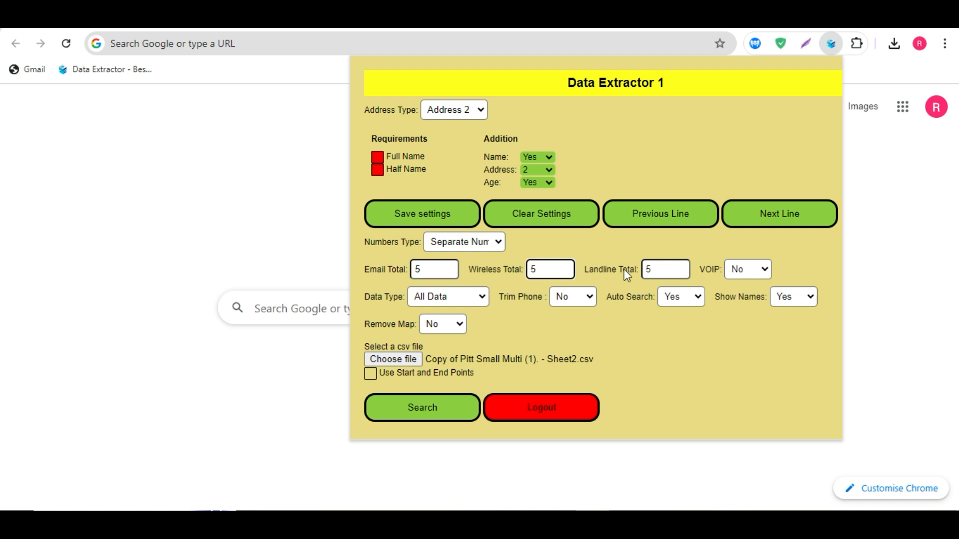
left_click(674, 268)
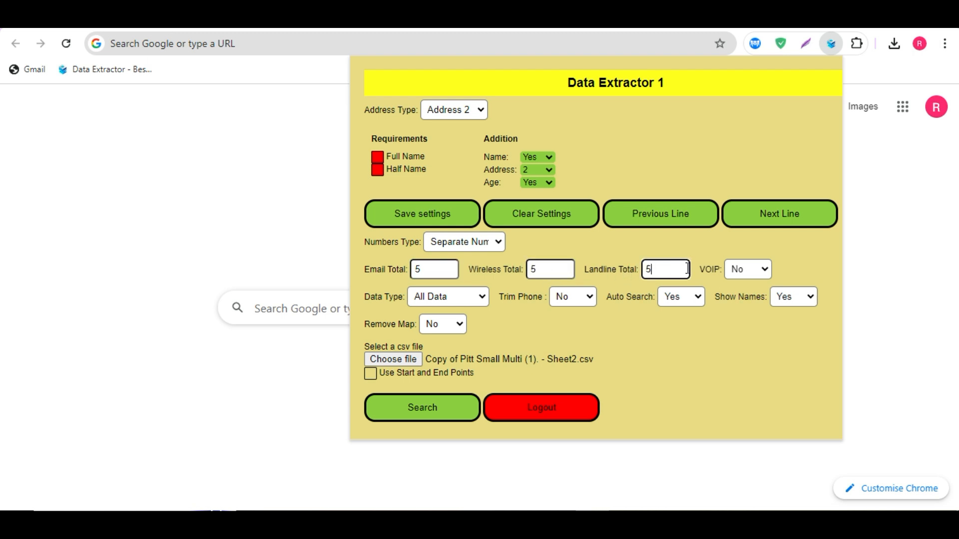
left_click(751, 271)
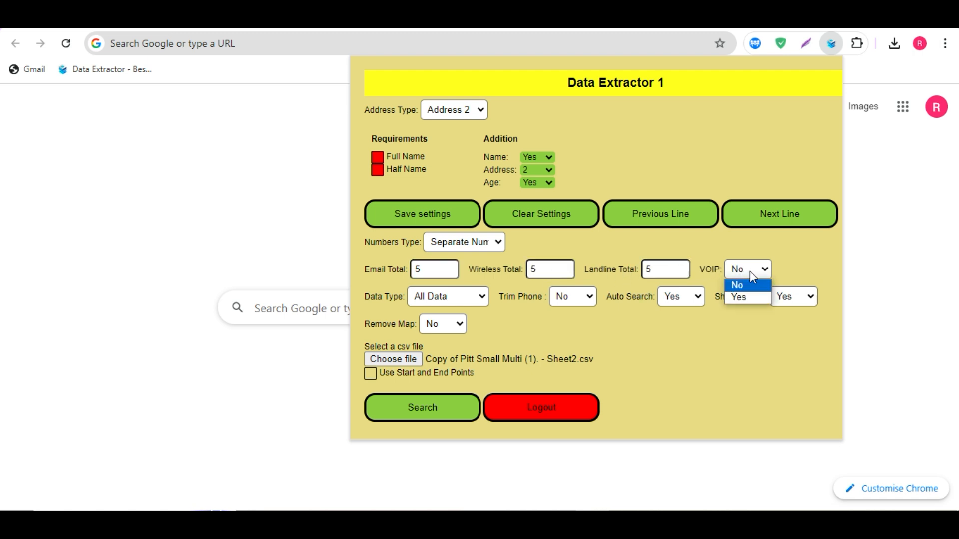
left_click(738, 297)
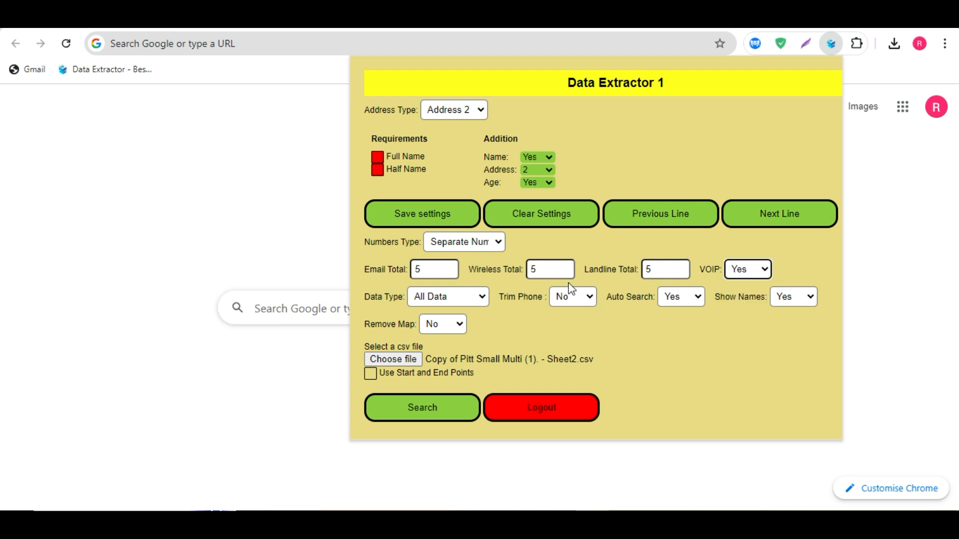
left_click(550, 271)
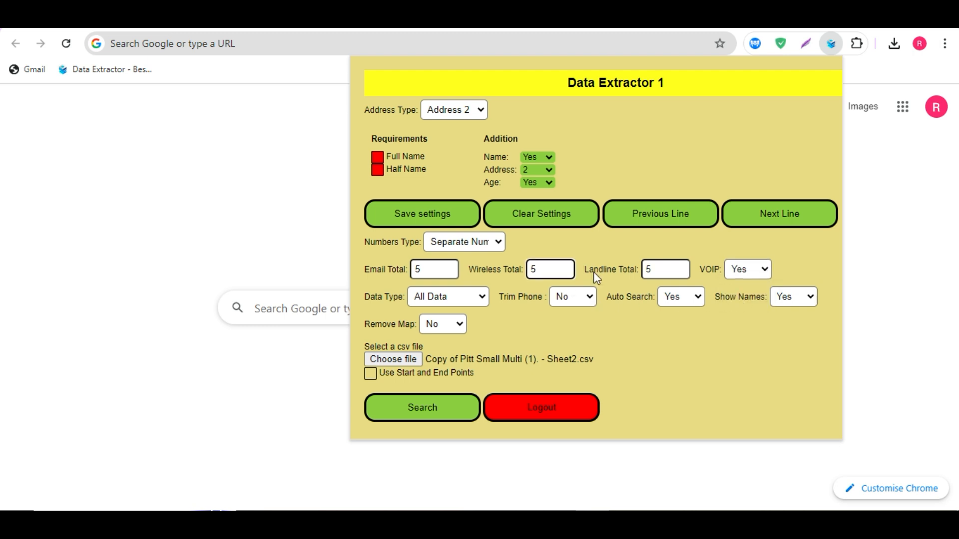
left_click(763, 270)
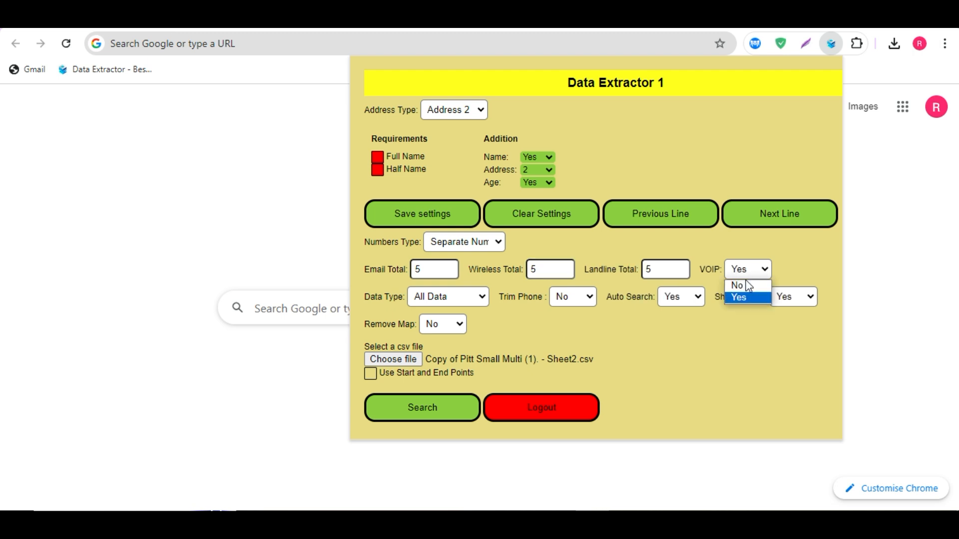
left_click(746, 283)
left_click(542, 272)
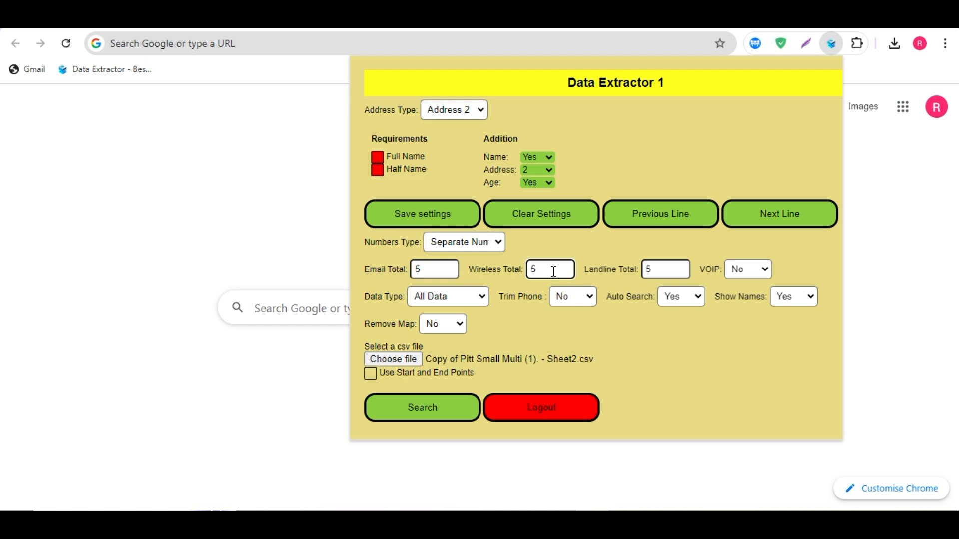
left_click(739, 274)
left_click(739, 295)
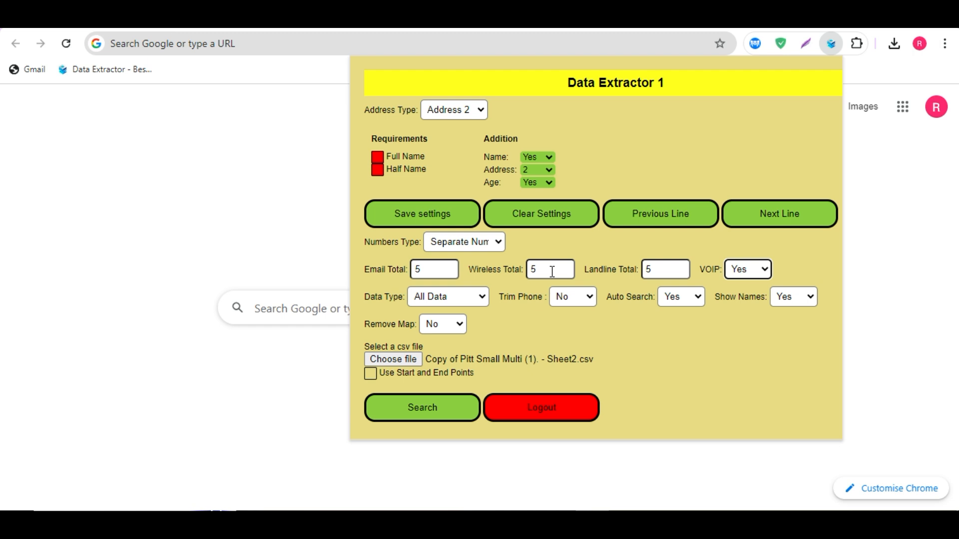
Step: Set Numbers Type back to All Numbers and Data Type to All Data
left_click(499, 242)
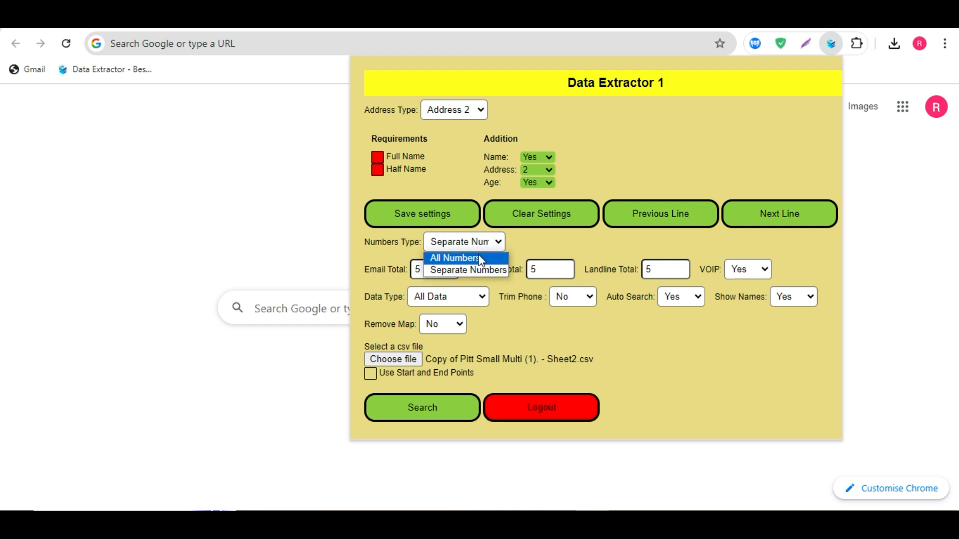
left_click(459, 256)
left_click(474, 297)
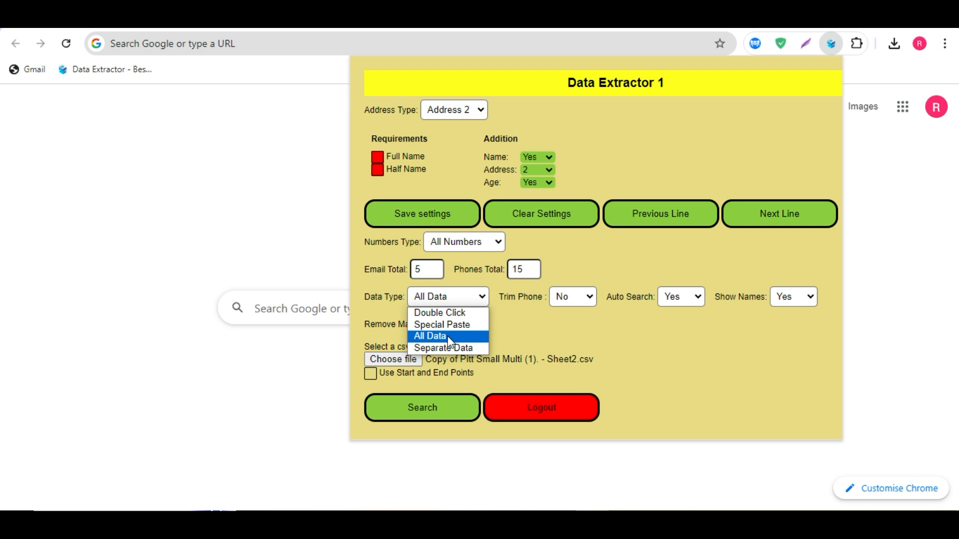
left_click(448, 336)
left_click(478, 301)
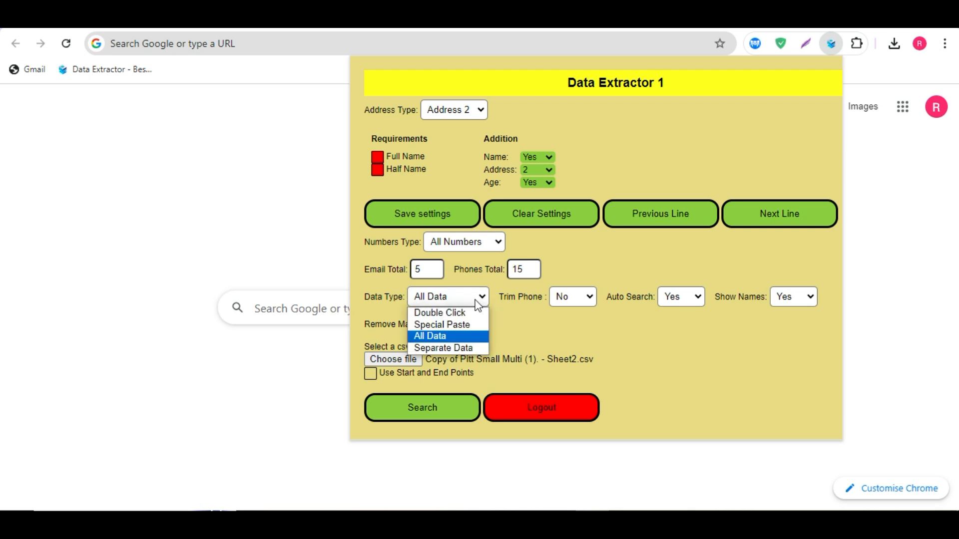
left_click(447, 336)
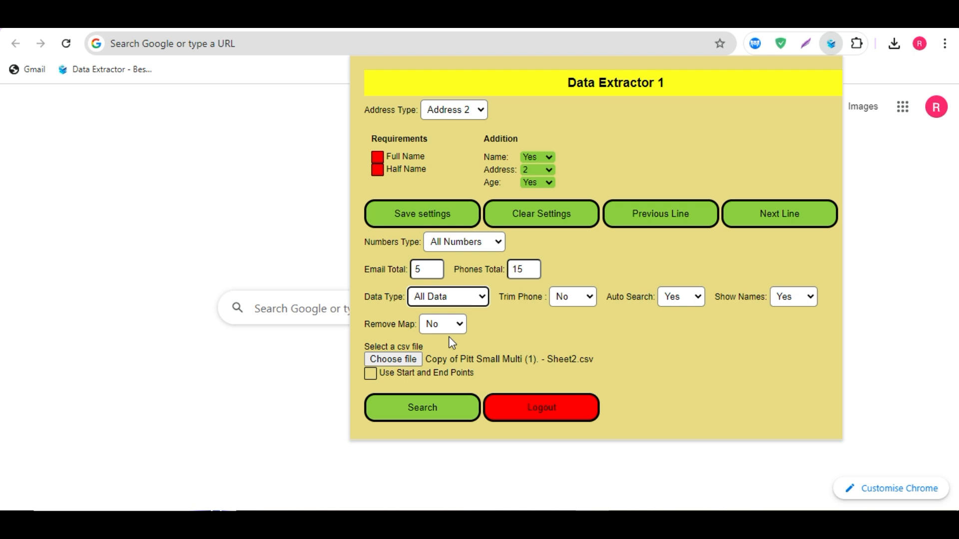
Step: Review the Trim Phone, Auto Search, Show Names and Remove Map options, keeping Auto Search and Show Names at Yes
left_click(585, 300)
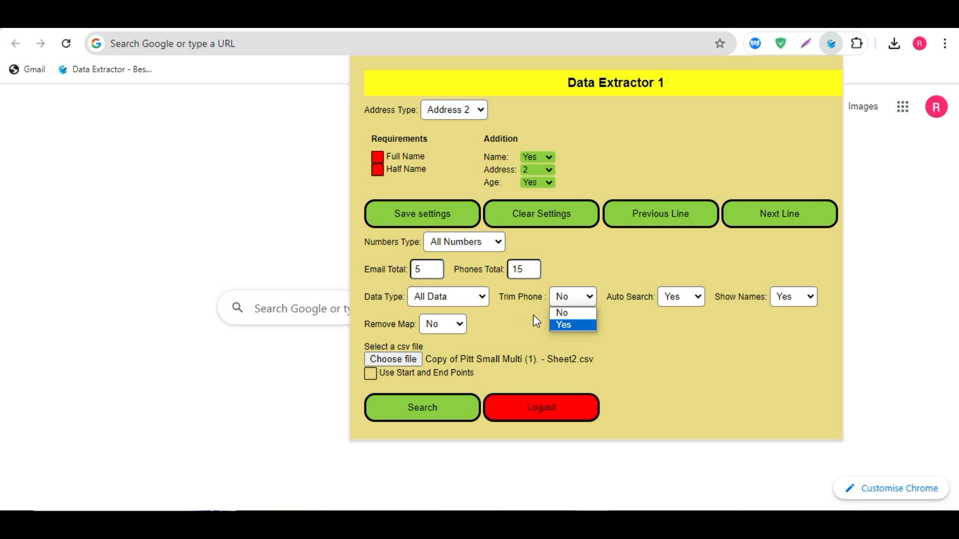
left_click(518, 300)
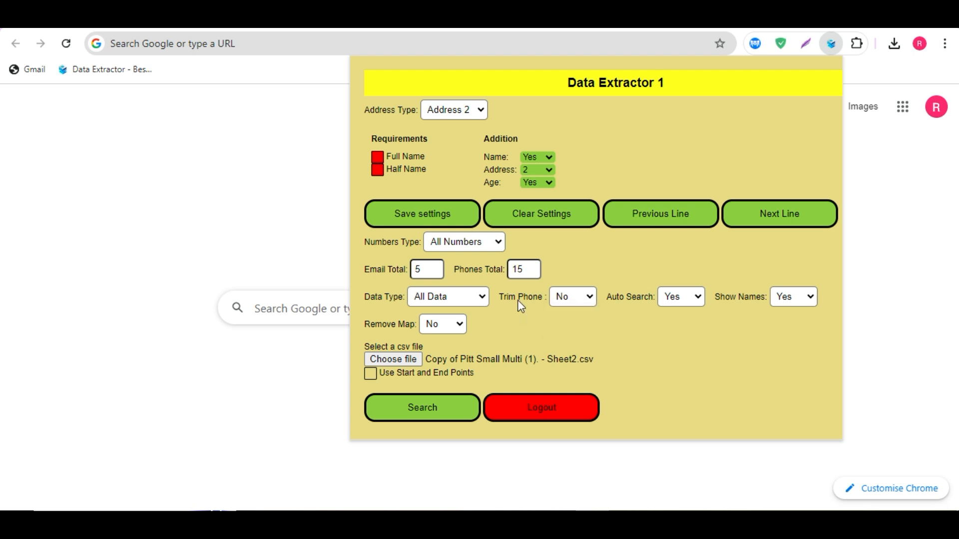
left_click(590, 299)
left_click(632, 333)
left_click(679, 298)
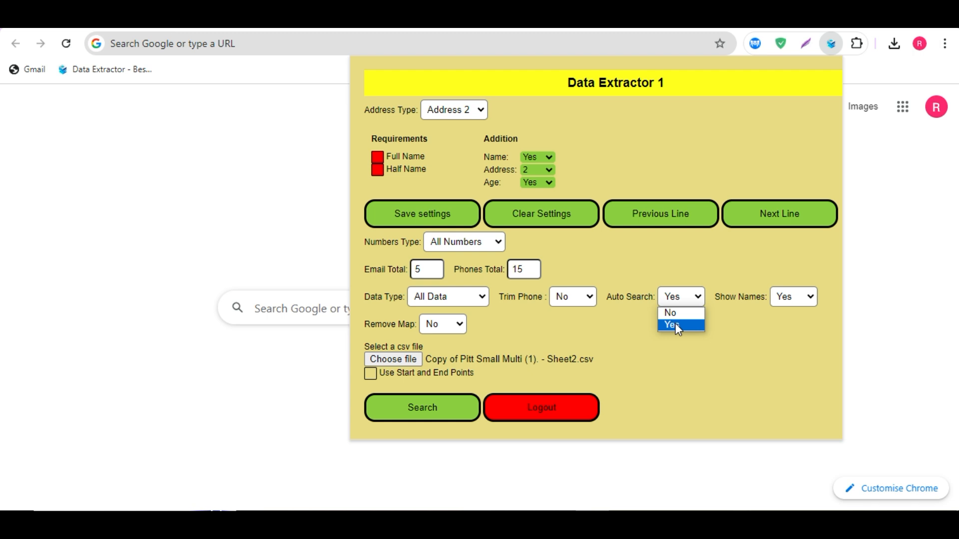
left_click(721, 320)
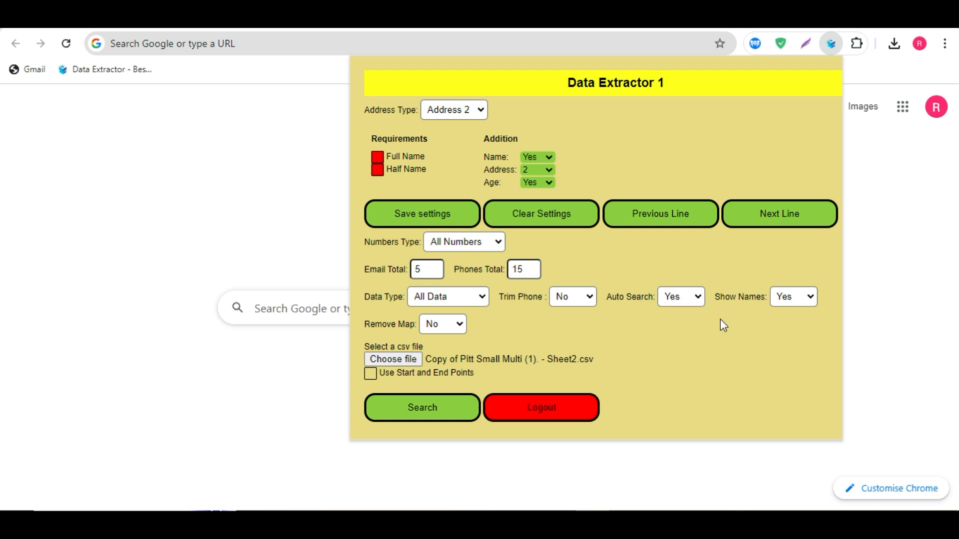
left_click(803, 299)
left_click(793, 324)
left_click(439, 331)
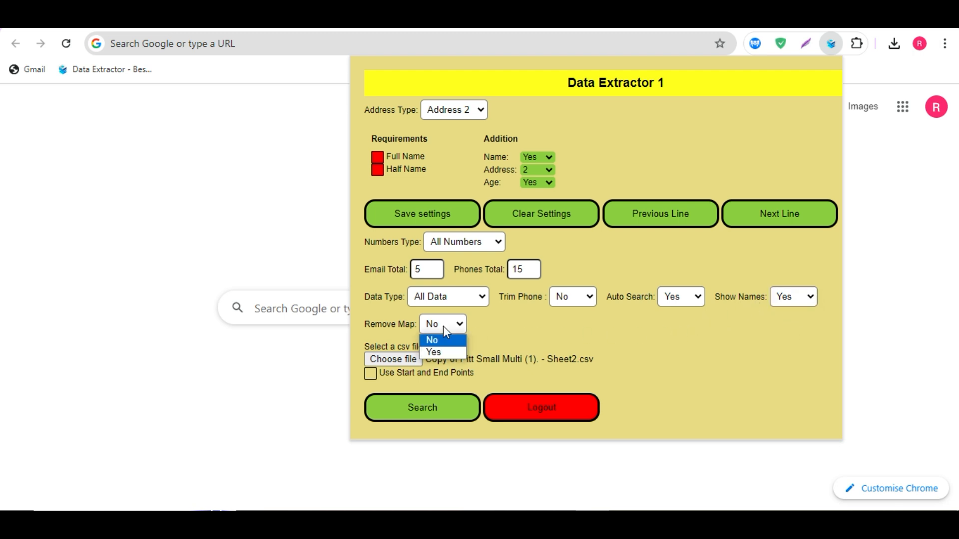
left_click(487, 329)
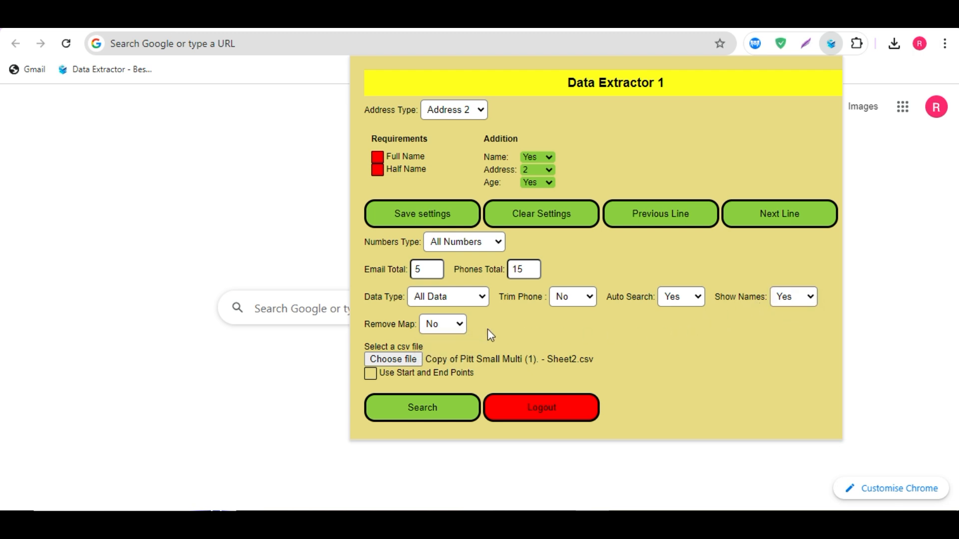
Step: Try the Use Start and End Points option to view its Start Line and End Line fields, then turn it off
left_click(370, 374)
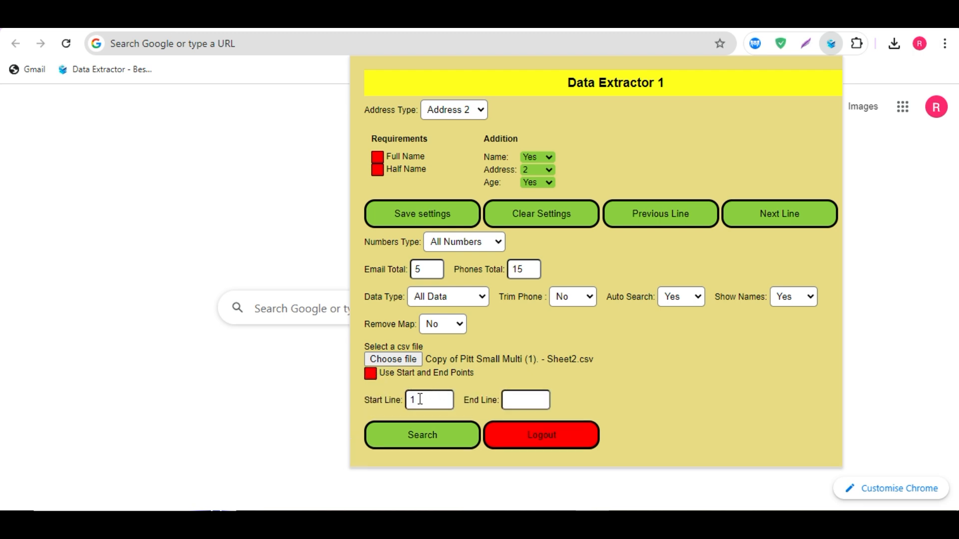
left_click(371, 376)
left_click(370, 375)
left_click(428, 398)
left_click(371, 374)
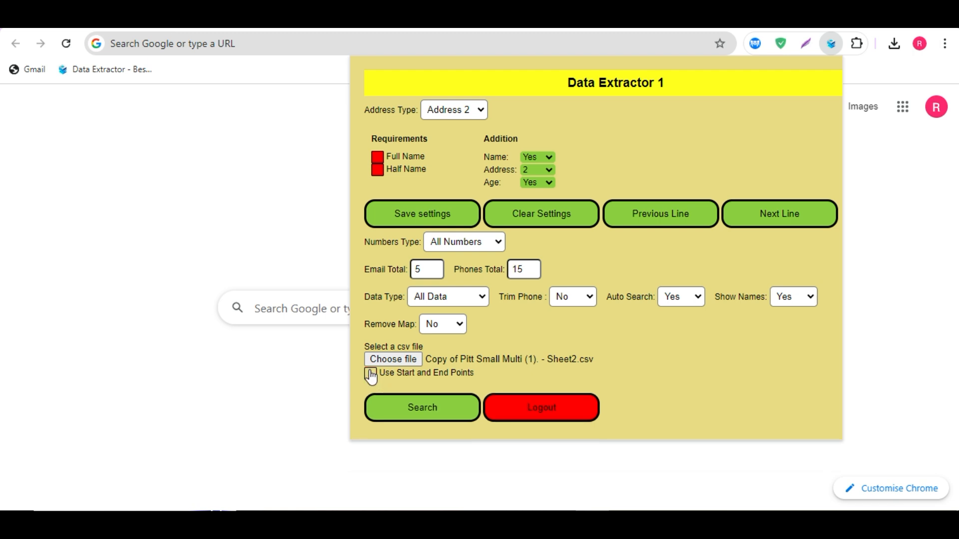
Step: Try enabling Use Start and End Points and entering a Start Line value, then reopen the extension
left_click(370, 374)
left_click(432, 398)
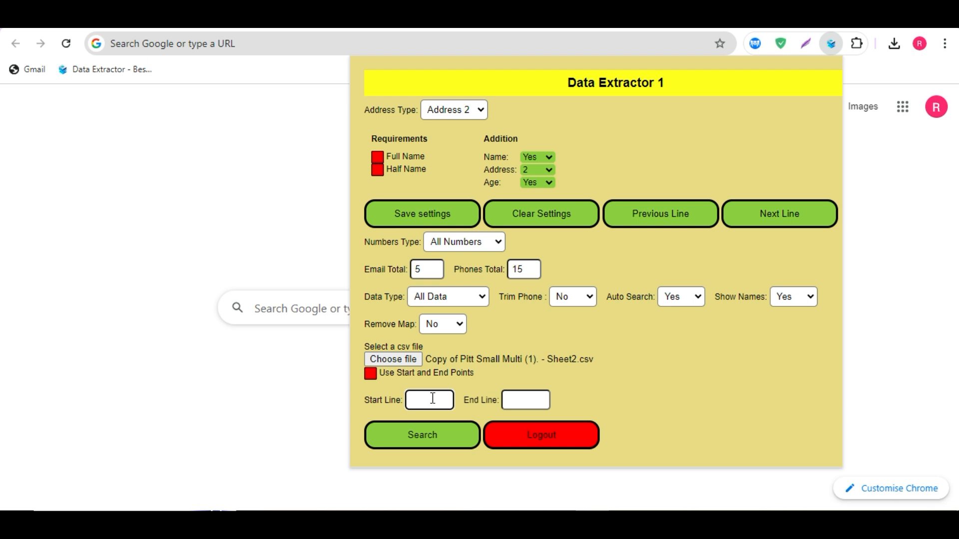
type("3oo")
key("BackSpace")
type("00")
left_click(524, 398)
left_click(447, 399)
left_click(831, 44)
left_click(831, 43)
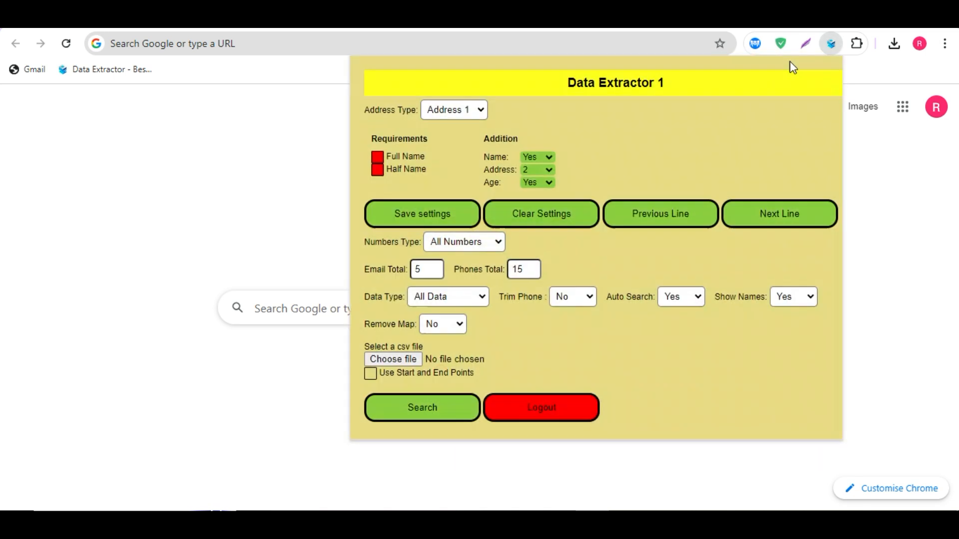
Step: Enable Use Start and End Points and set the Start Line to 1200
left_click(378, 372)
left_click(424, 402)
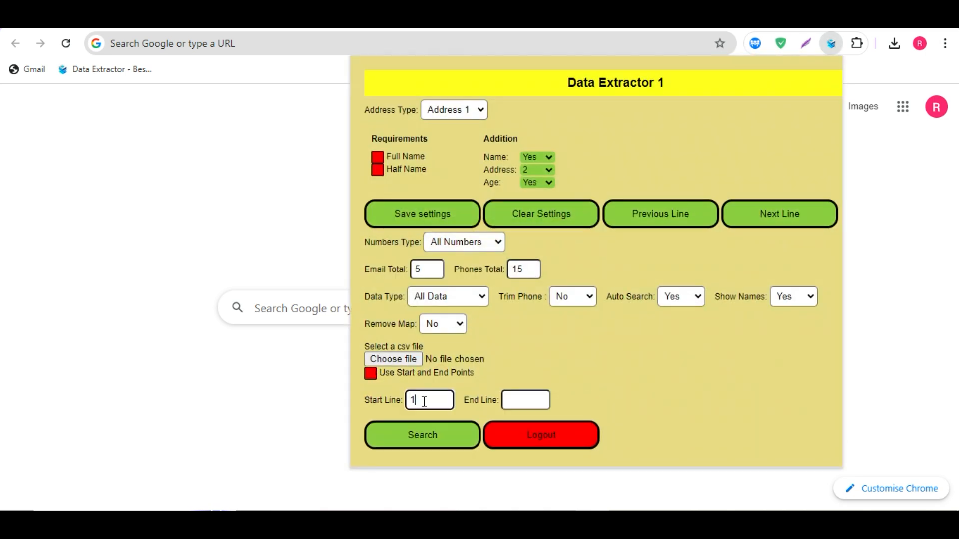
key("BackSpace")
type("1200")
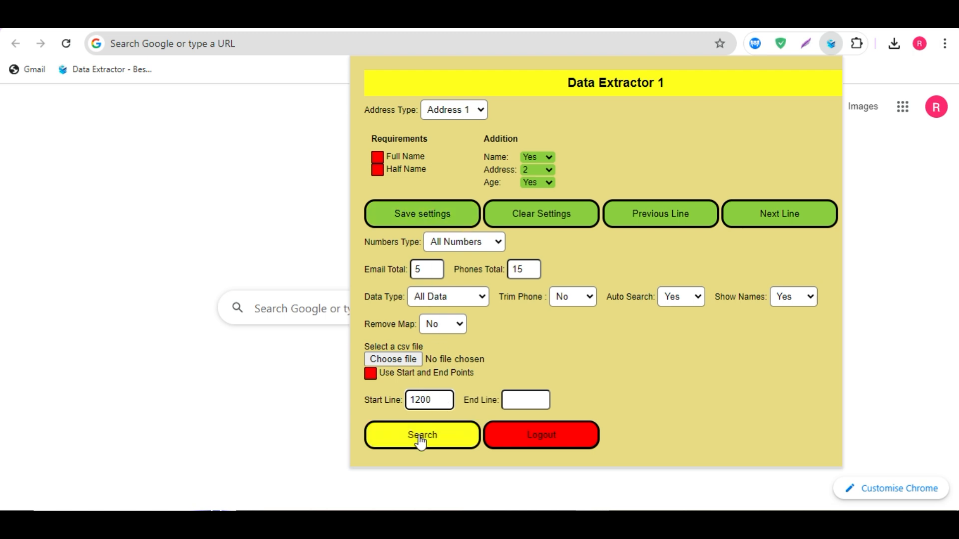
Step: Select the CSV file Copy of Pitt Small Multi (1). - Sheet2 from Downloads
left_click(422, 358)
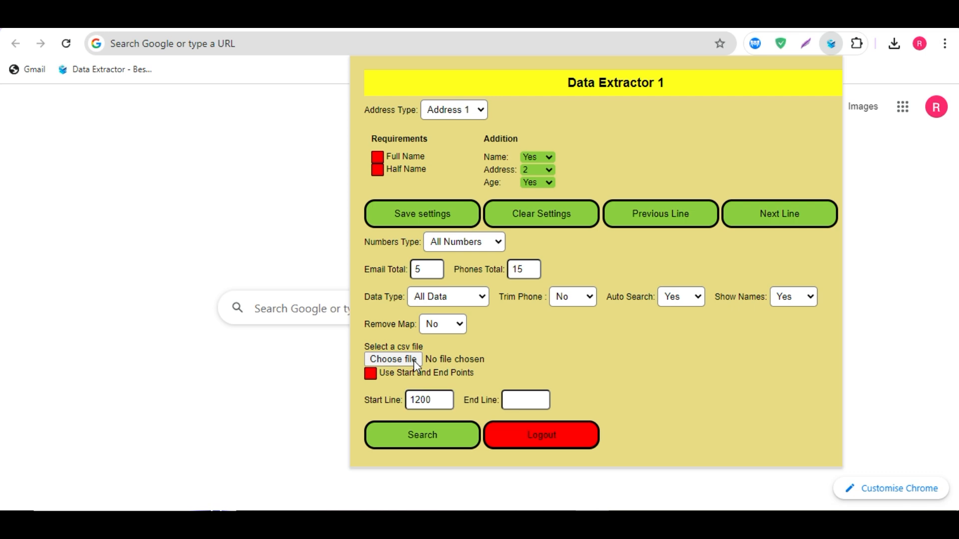
left_click(589, 203)
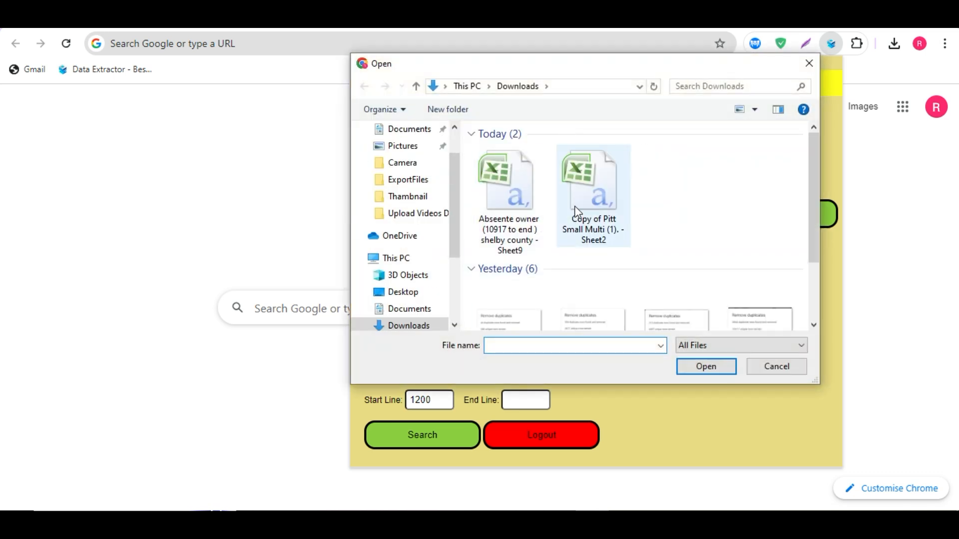
left_click(689, 366)
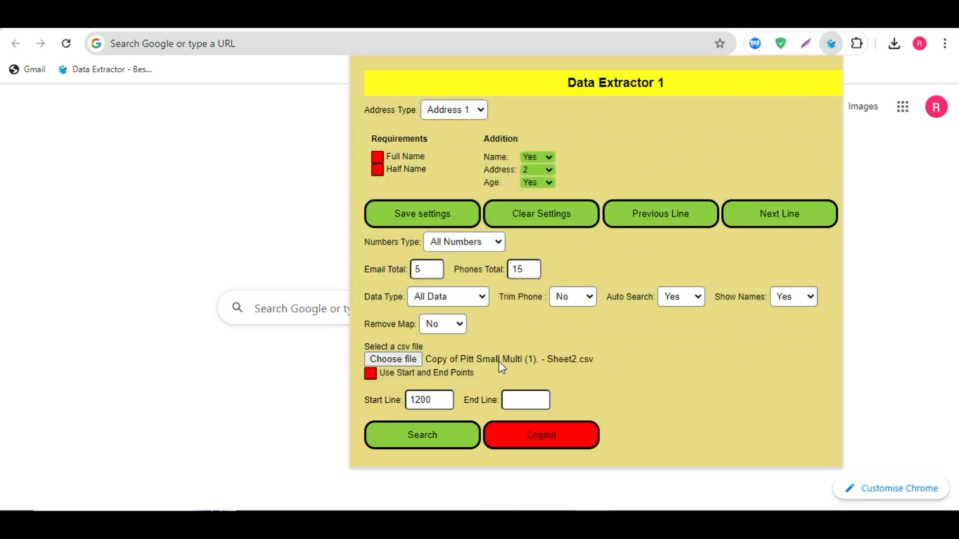
Step: Set the Address Type to Address 2 and reselect All Data as the Data Type
left_click(472, 111)
left_click(461, 138)
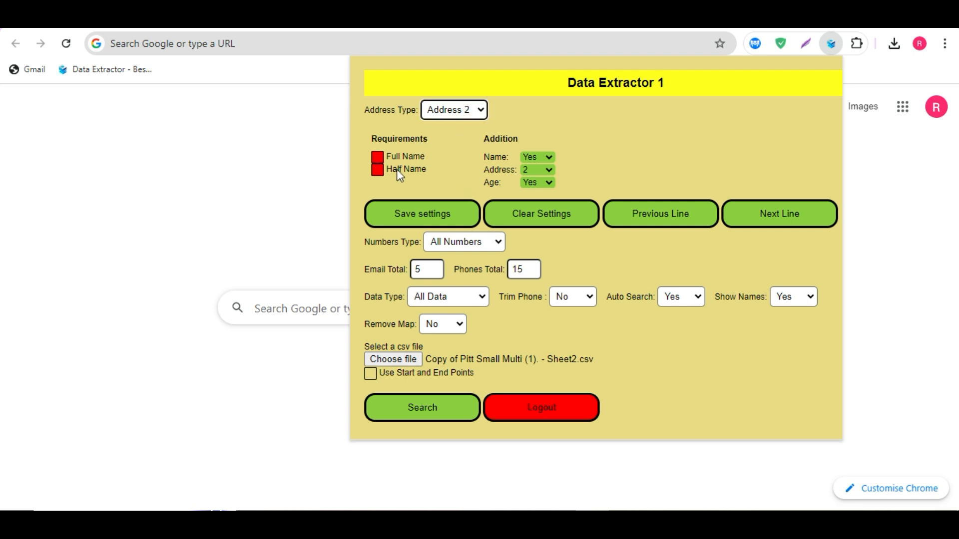
left_click(478, 299)
left_click(430, 336)
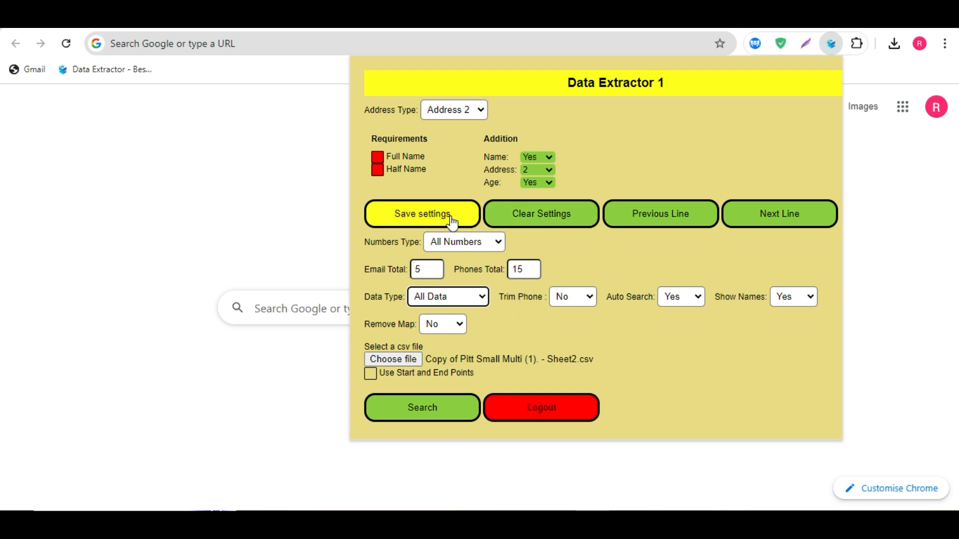
Step: Save the extractor settings and reopen the extension
left_click(414, 218)
left_click(713, 275)
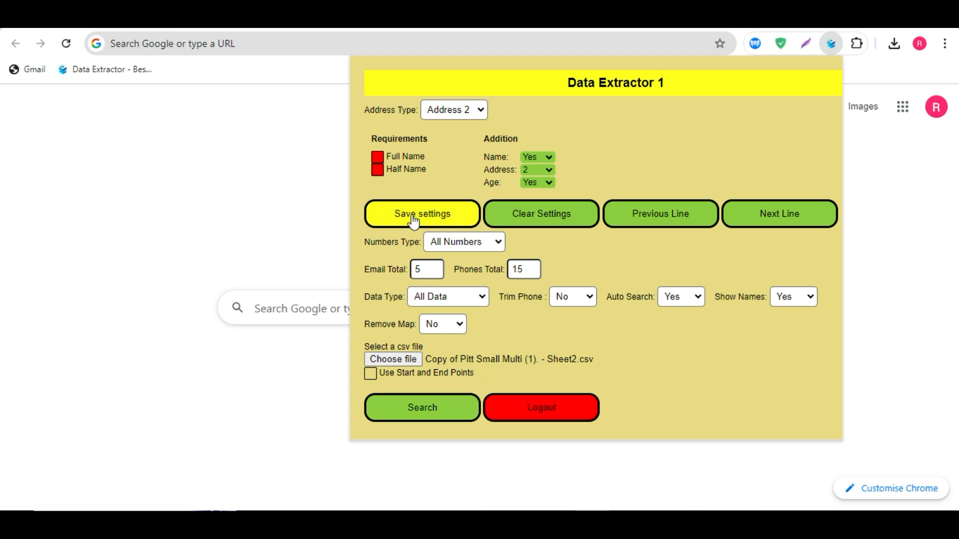
left_click(300, 203)
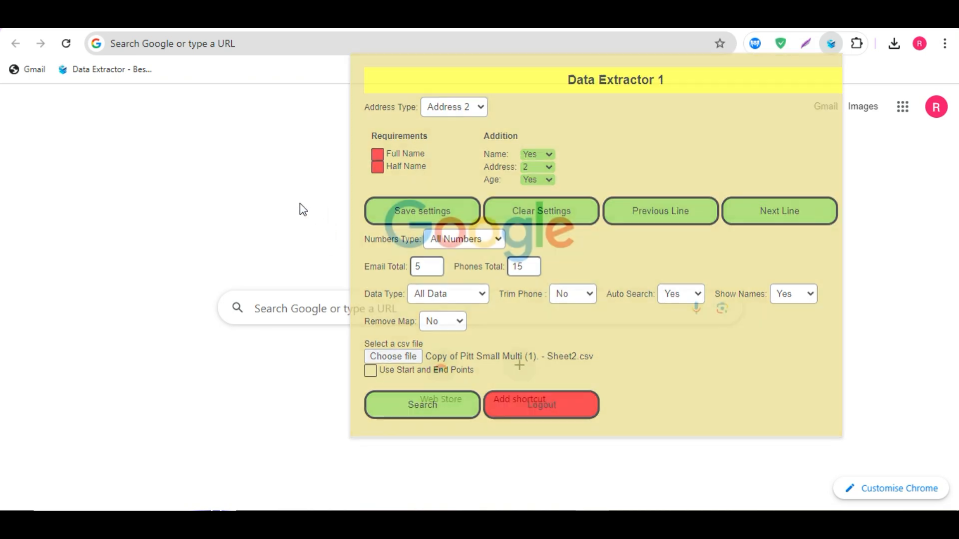
left_click(831, 44)
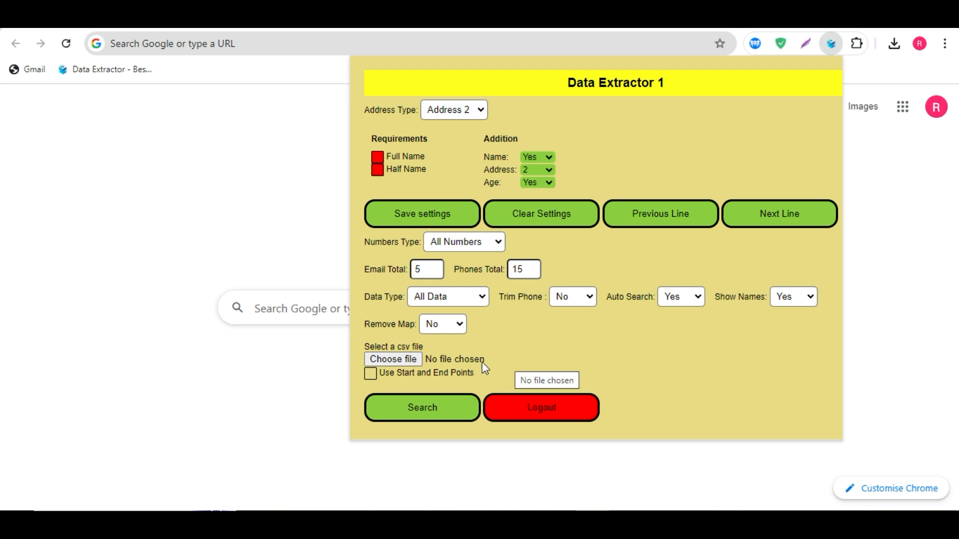
Step: Start the extractor search and reload the TruePeopleSearch results page
left_click(422, 409)
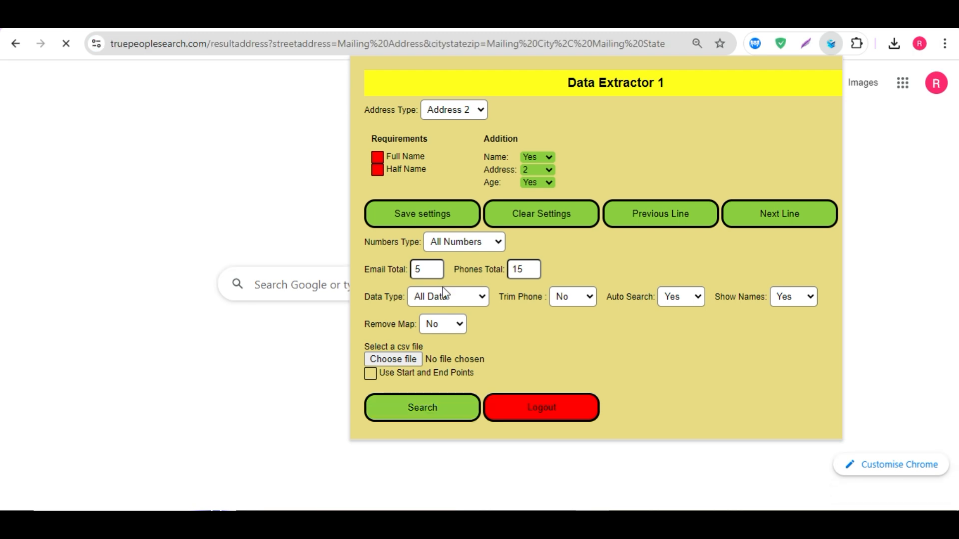
left_click(321, 274)
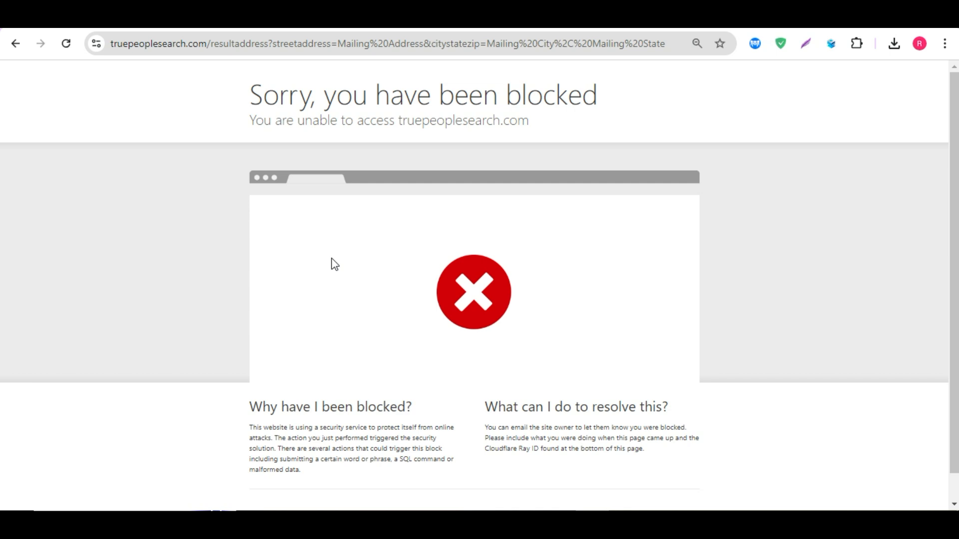
left_click(66, 44)
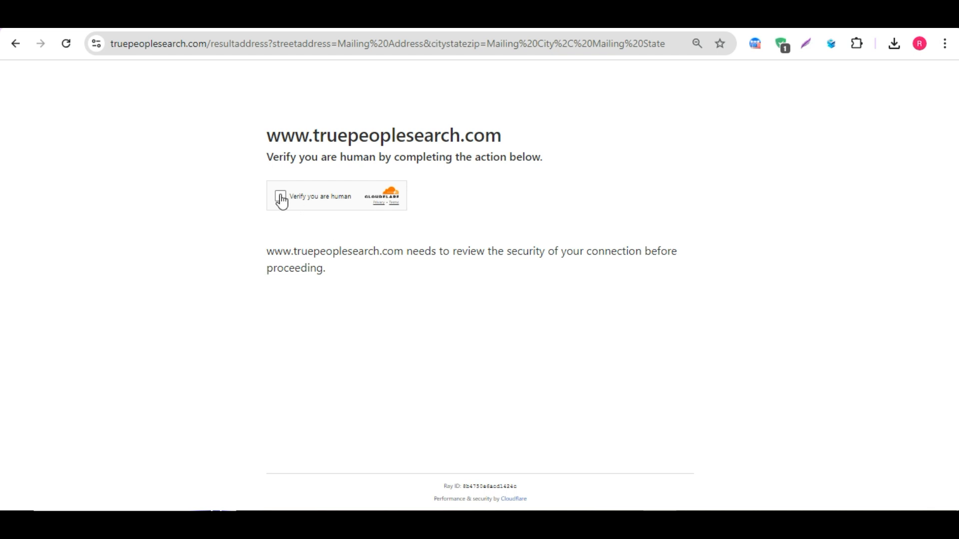
left_click(279, 198)
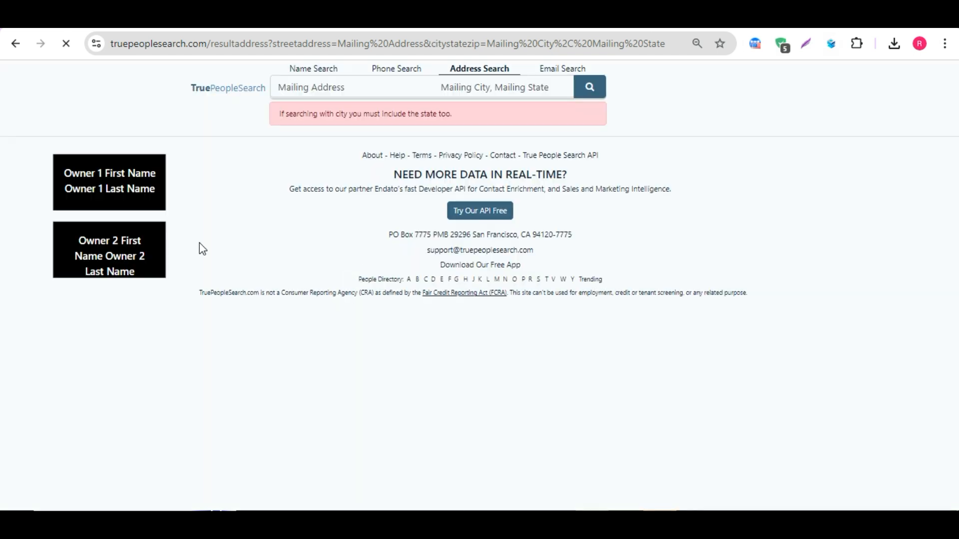
Step: Reopen the extension and advance to the next CSV line to search the owner's mailing address
left_click(832, 44)
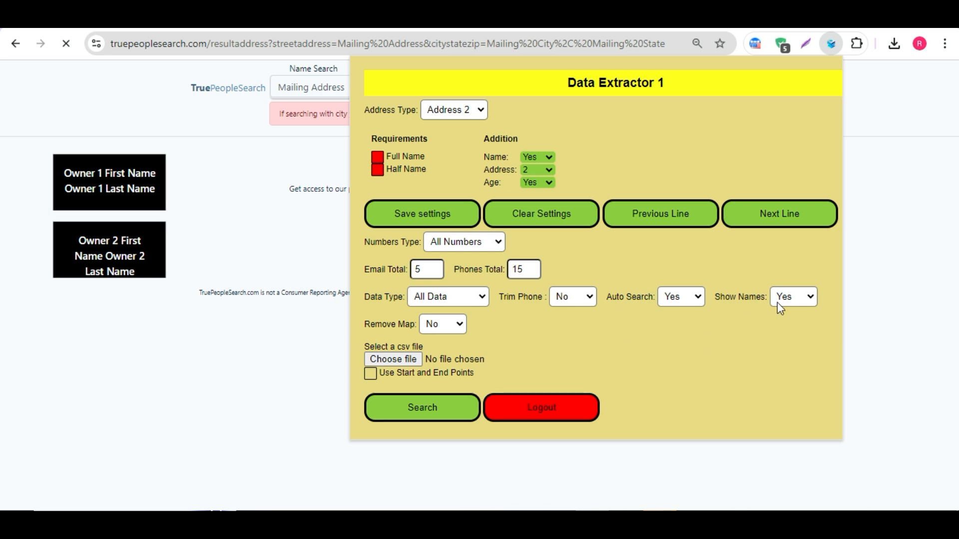
left_click(52, 184)
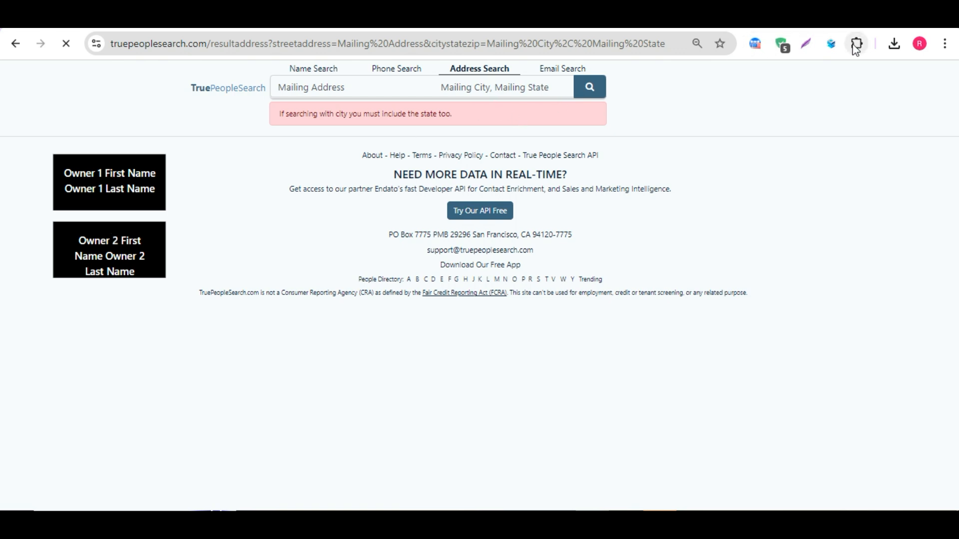
left_click(832, 45)
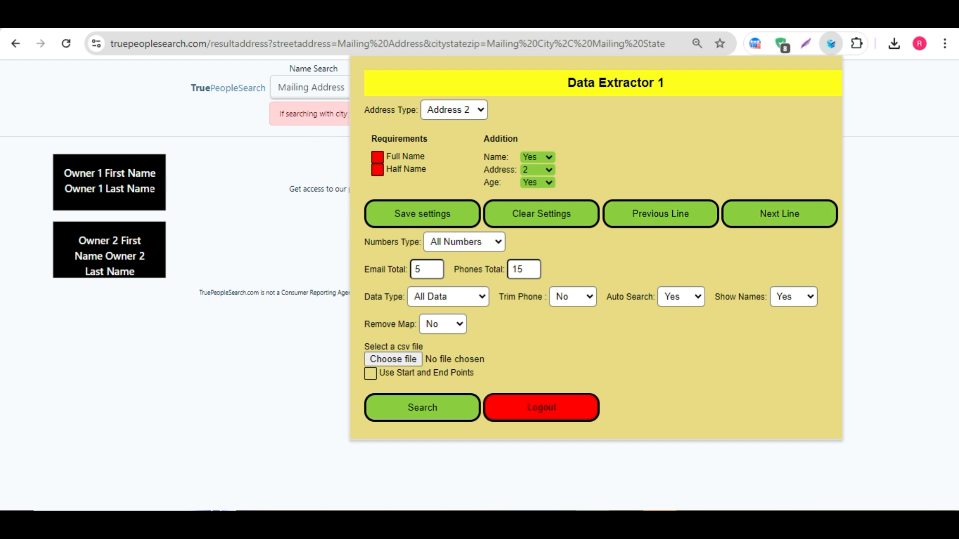
left_click(772, 219)
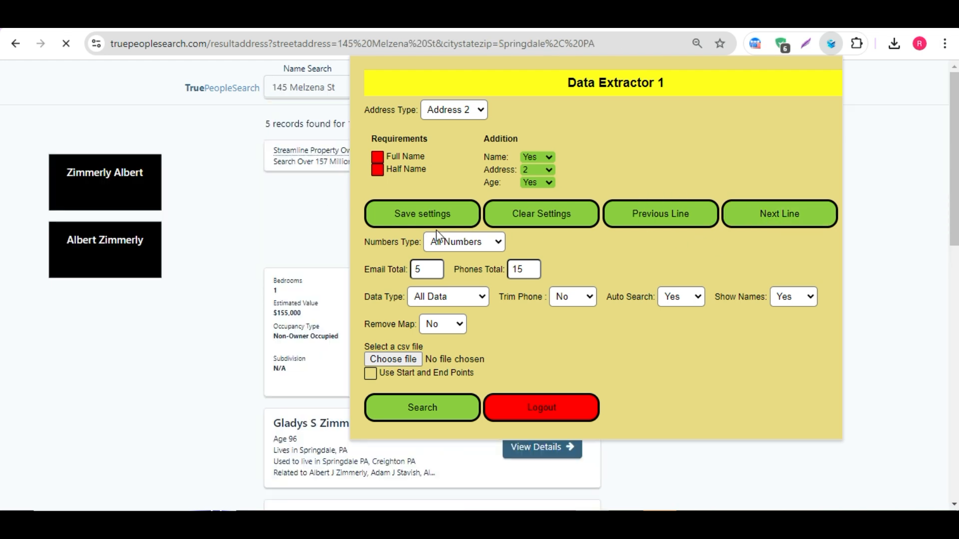
Step: Review the found person's record and select the owner name labels and the record's name to compare them
left_click(127, 90)
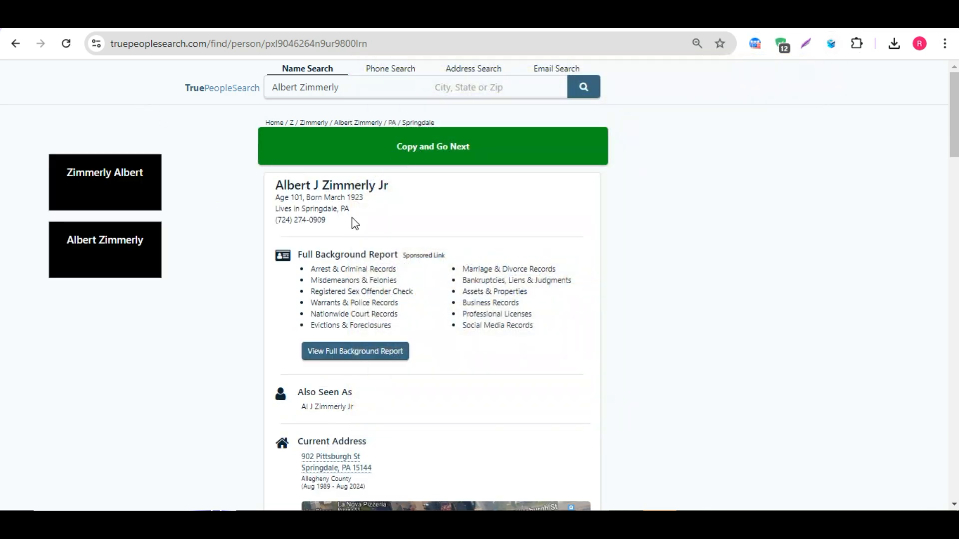
scroll(353, 223, "down", 5)
scroll(357, 209, "up", 5)
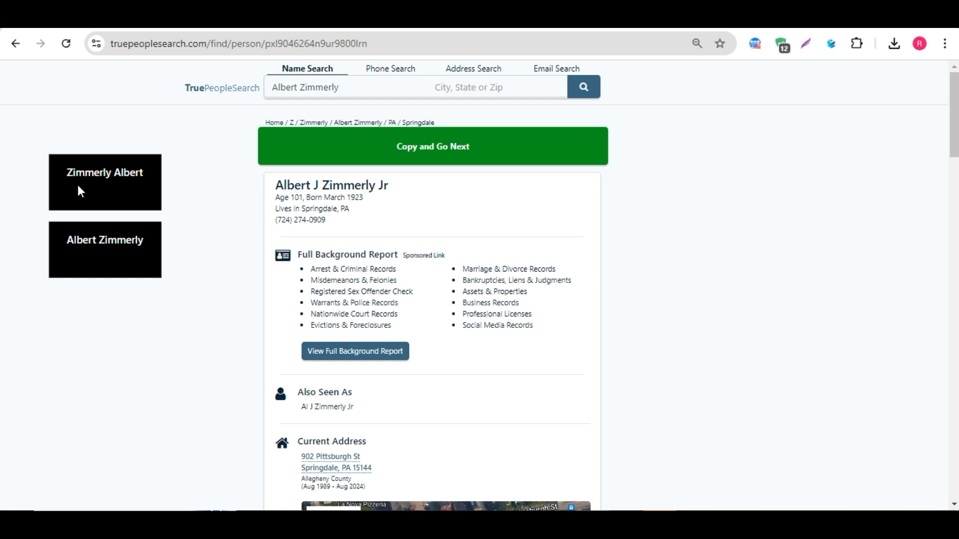
left_click_drag(74, 172, 150, 173)
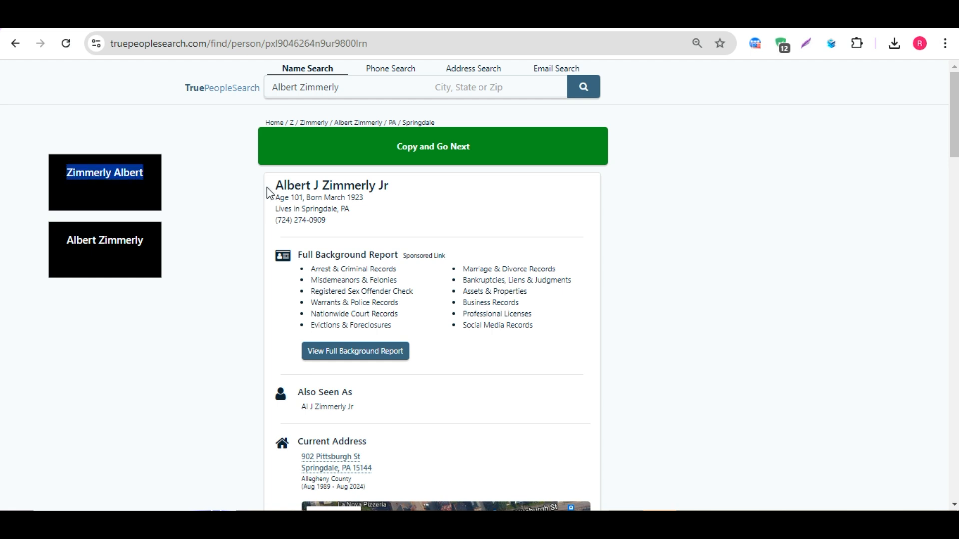
left_click_drag(67, 240, 188, 246)
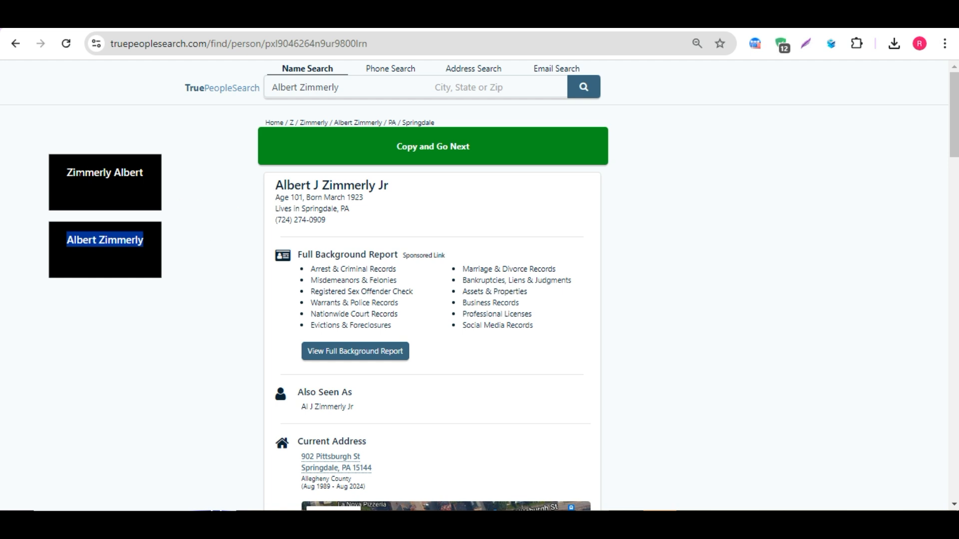
left_click(106, 188)
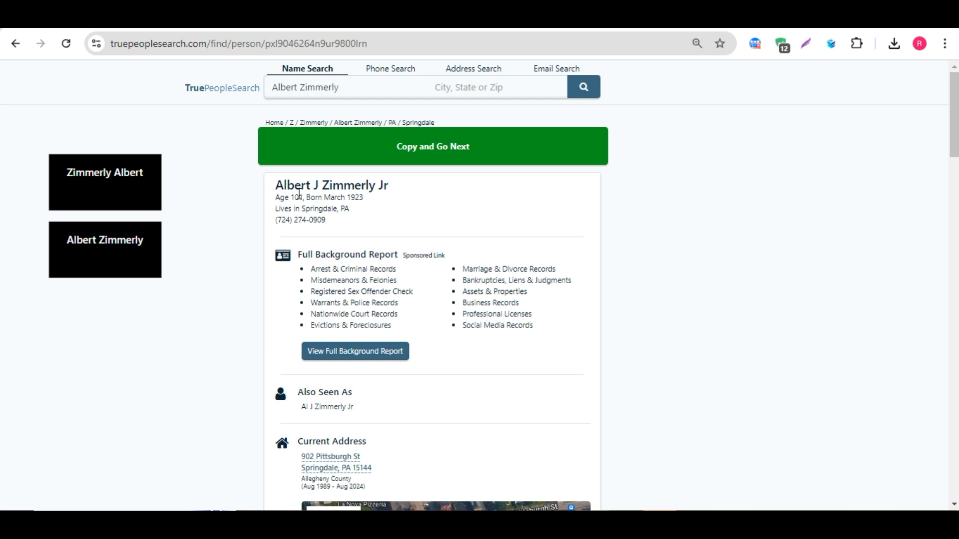
left_click_drag(275, 185, 405, 192)
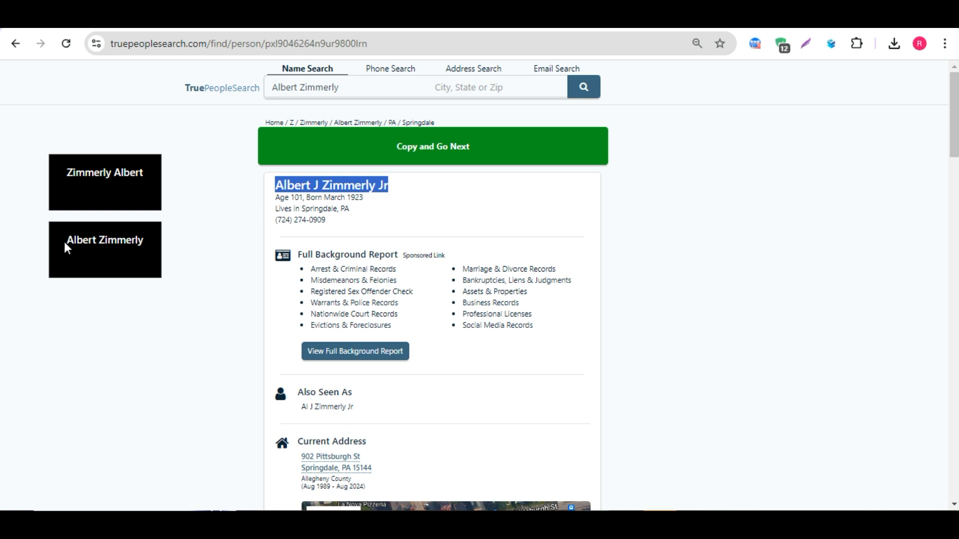
left_click_drag(64, 240, 161, 244)
left_click(153, 241)
Step: Switch to the spreadsheet and widen the owner name columns, selecting the first row's owner name cells
left_click(215, 18)
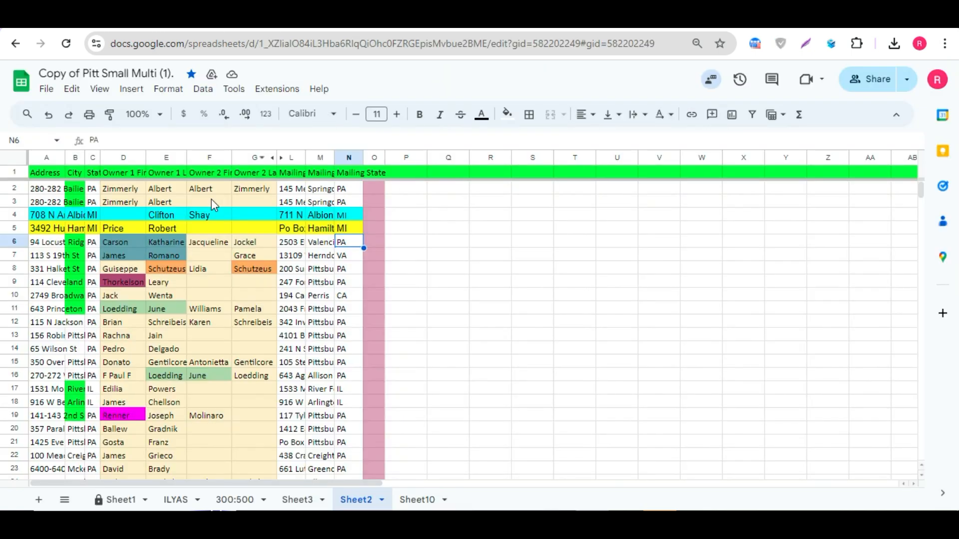
left_click_drag(122, 190, 184, 195)
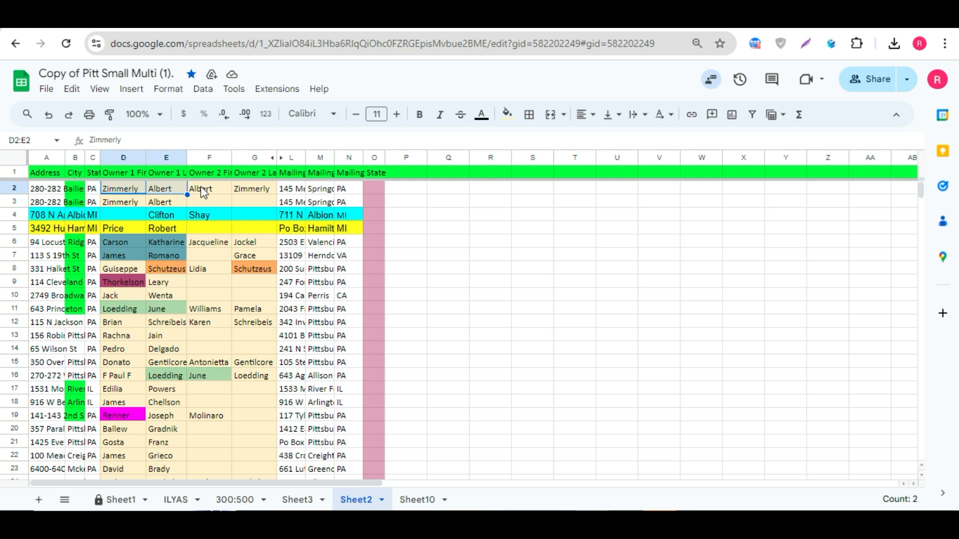
left_click_drag(204, 189, 243, 188)
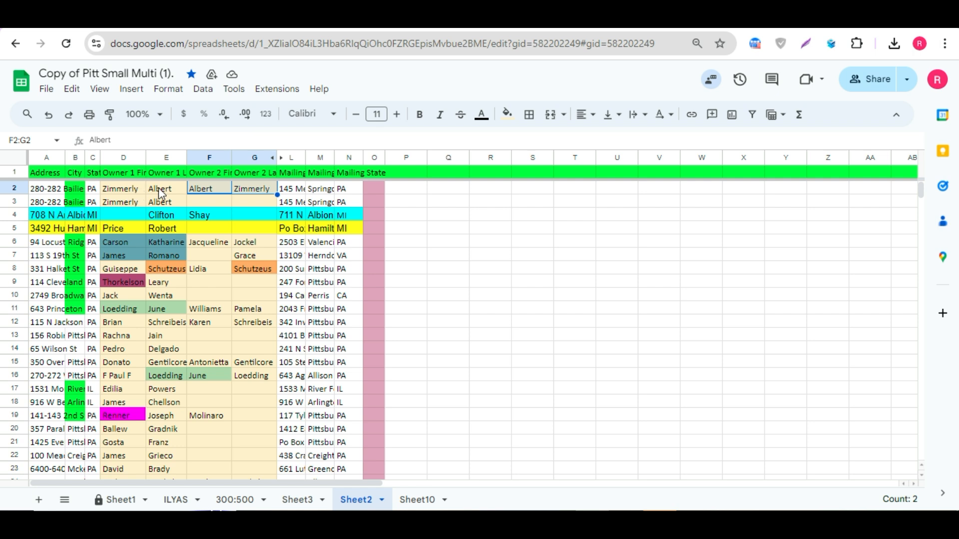
key("Down")
left_click_drag(126, 159, 291, 159)
left_click_drag(248, 189, 289, 189)
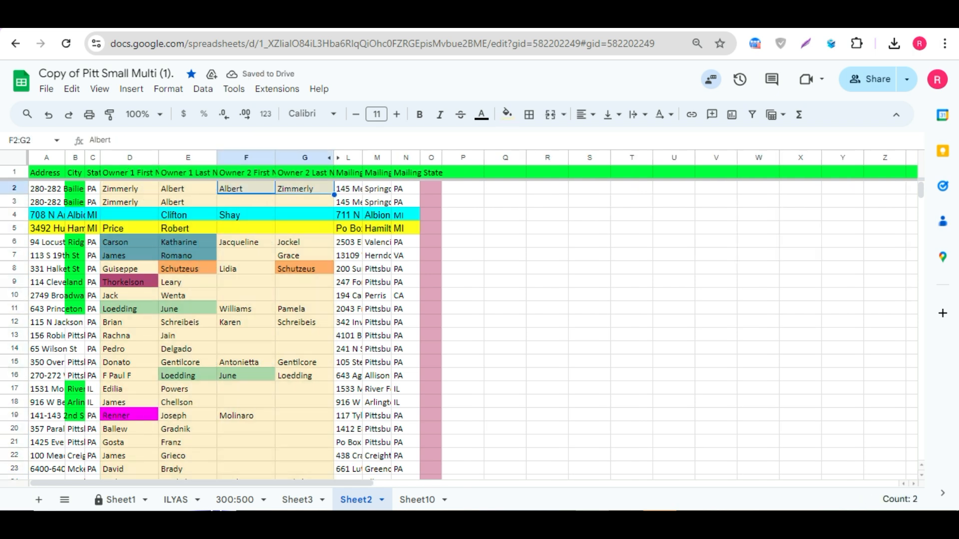
Step: Compare the second owner's name on the search page with the sheet's Owner 2 name cells
left_click(360, 14)
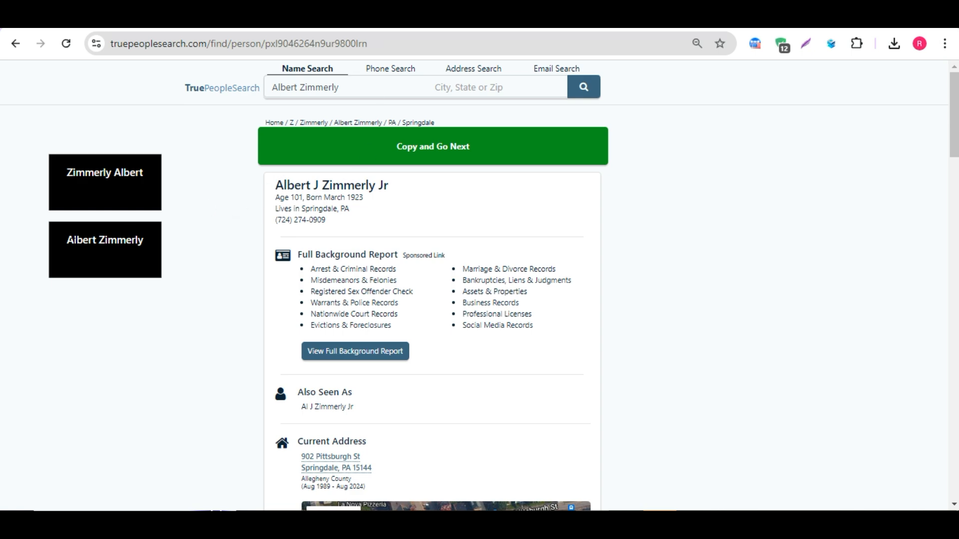
left_click_drag(68, 240, 172, 239)
left_click(172, 240)
left_click(250, 14)
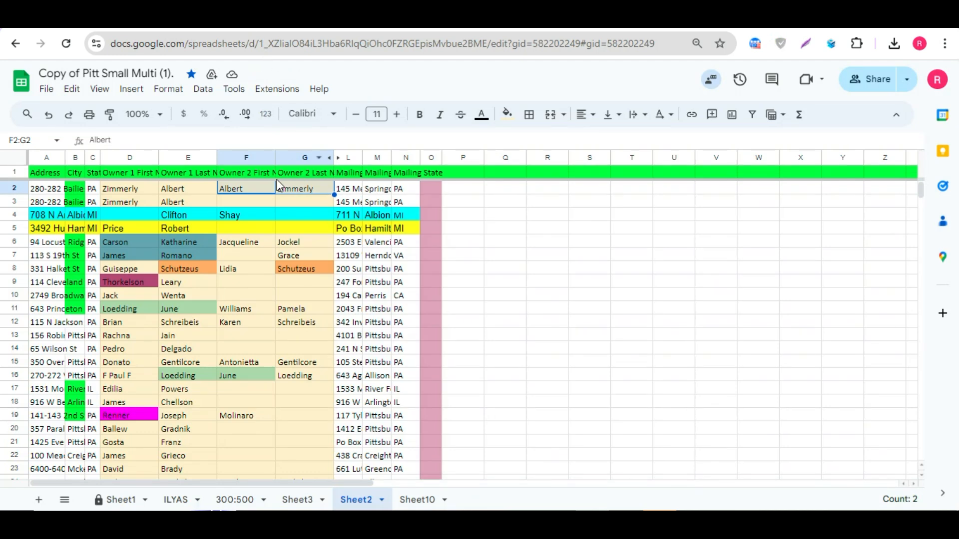
left_click(133, 189)
left_click(239, 191)
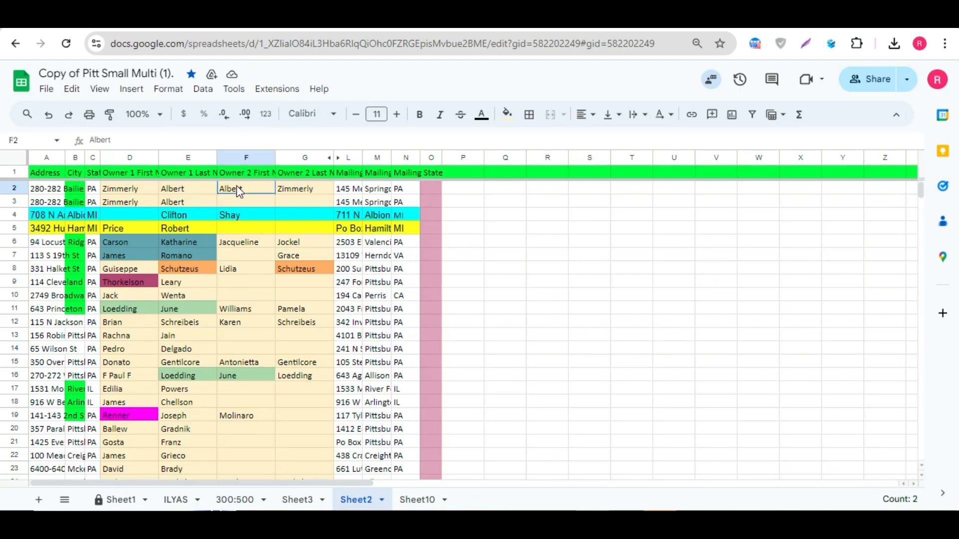
left_click_drag(239, 192, 300, 190)
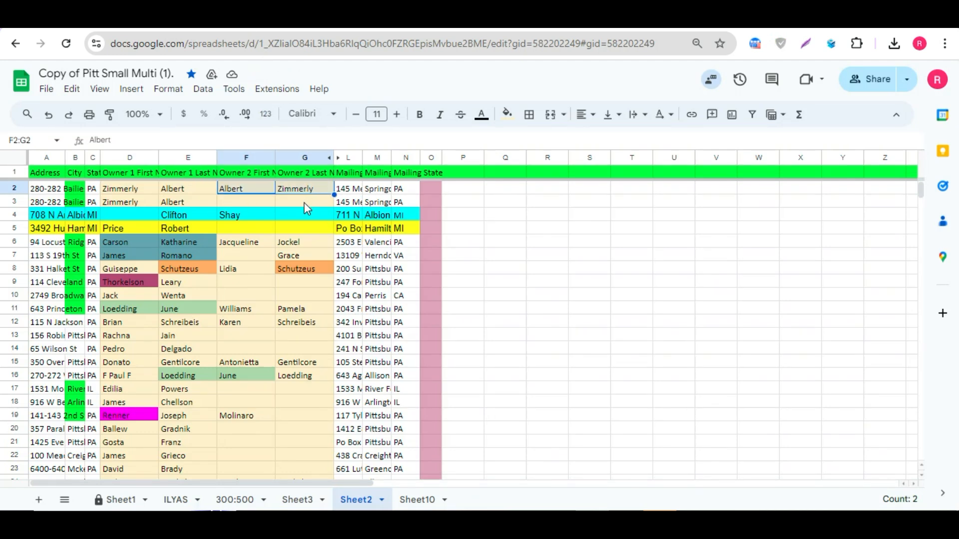
left_click(303, 203)
Step: Return to the search page and use Copy and Go Next
left_click(170, 14)
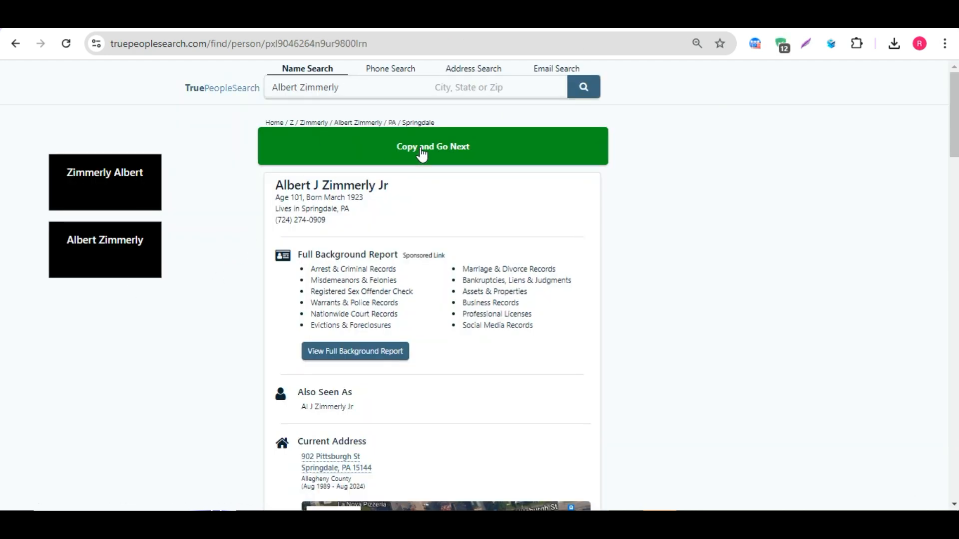
left_click(424, 151)
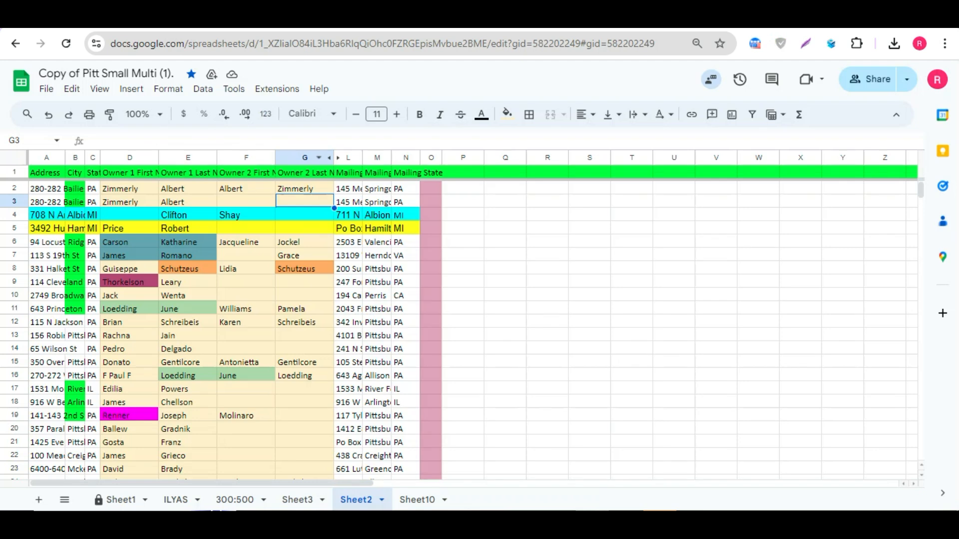
Step: Paste the copied record into cell P2 of the first owner's row
left_click(469, 194)
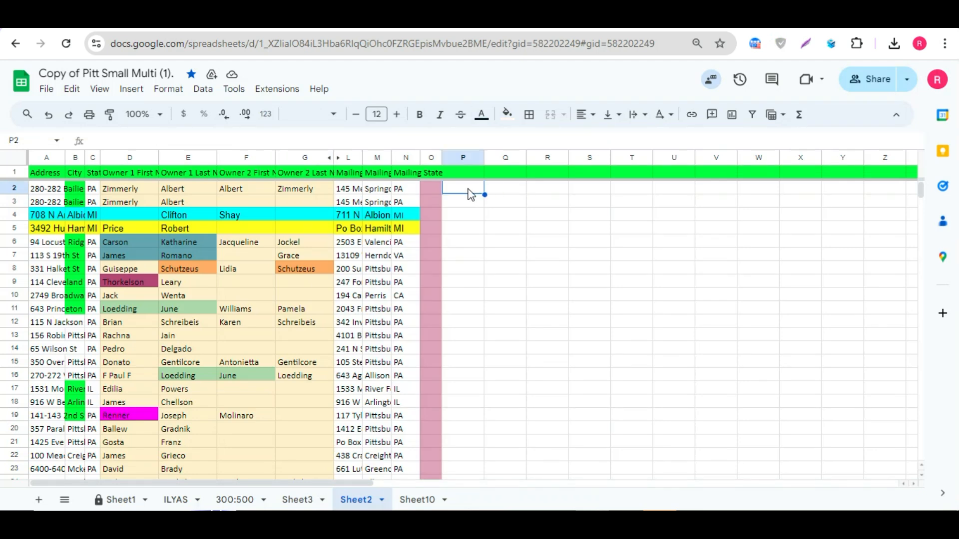
key("ctrl+v")
left_click(466, 227)
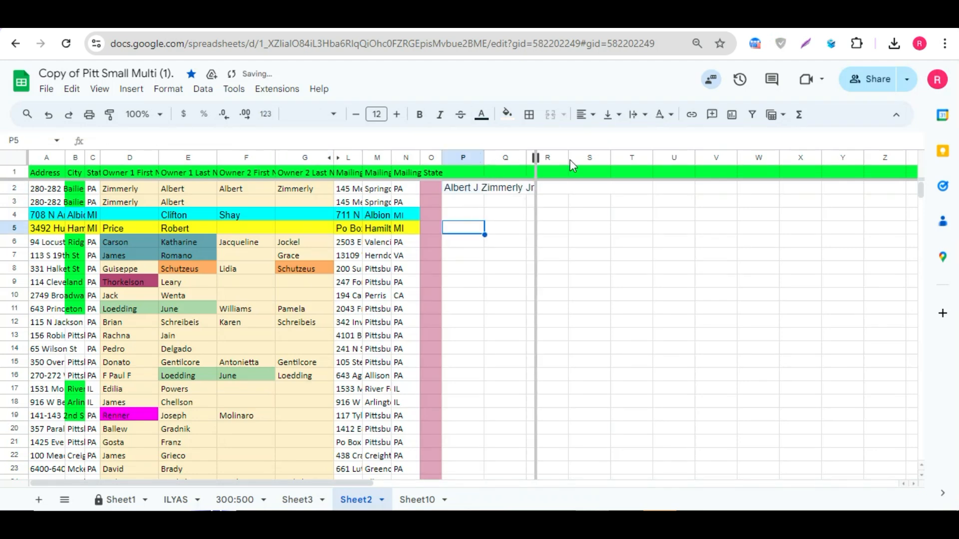
Step: Widen column P and open cell P2 to view the full pasted record
left_click_drag(570, 161, 587, 160)
double_click(491, 191)
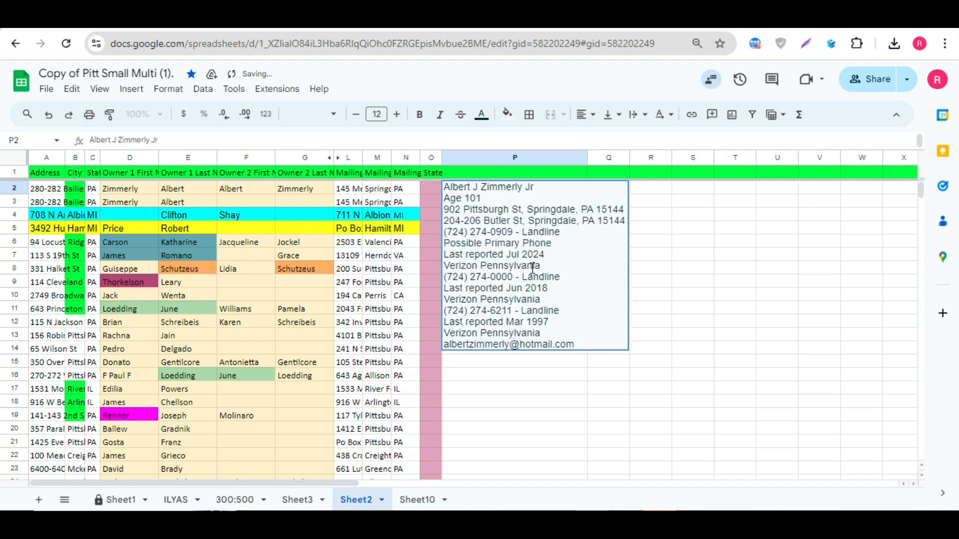
left_click(679, 264)
left_click(493, 205)
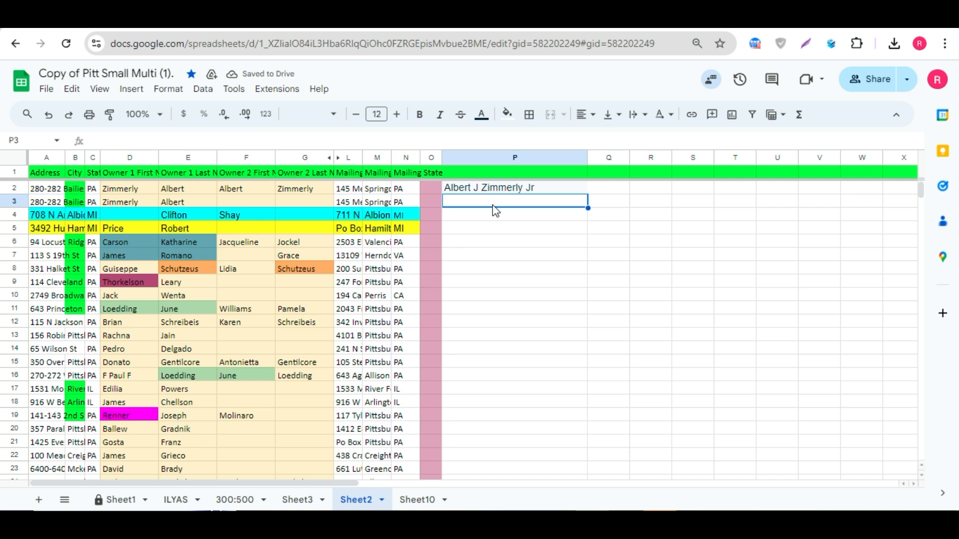
Step: Compare the owner first and last name cells in rows 2 and 3 of the sheet
left_click_drag(134, 191, 164, 203)
left_click(202, 201)
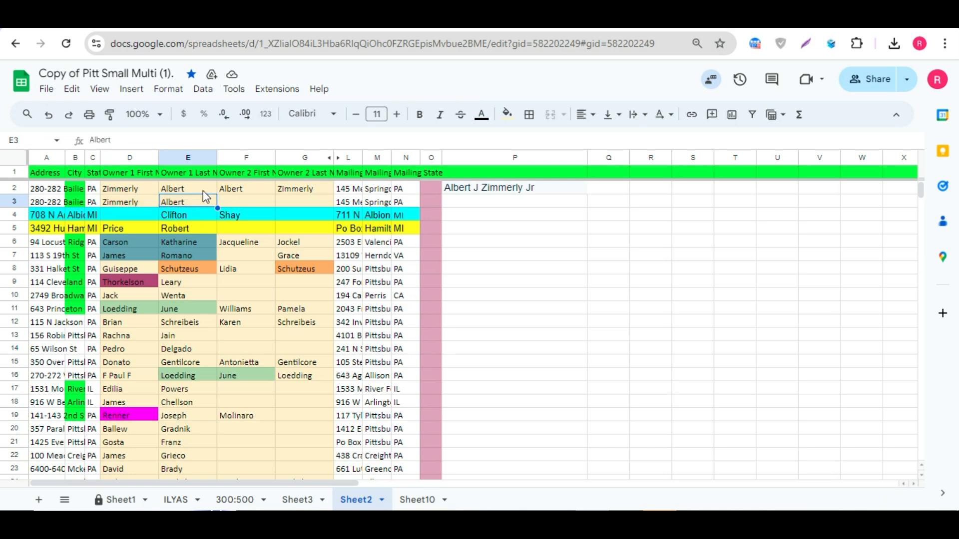
left_click_drag(229, 190, 295, 192)
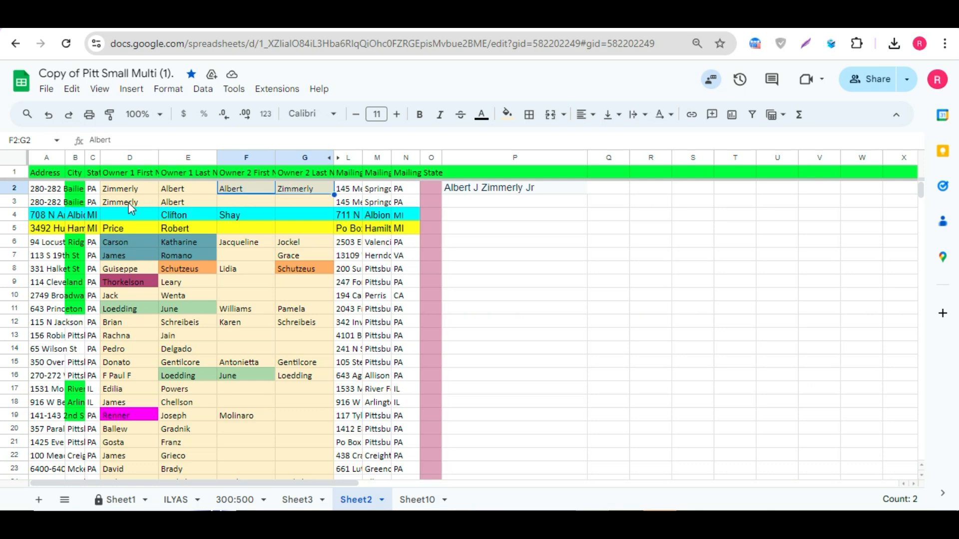
left_click_drag(131, 203, 171, 202)
left_click_drag(238, 188, 298, 190)
left_click_drag(139, 194, 188, 202)
left_click(188, 202)
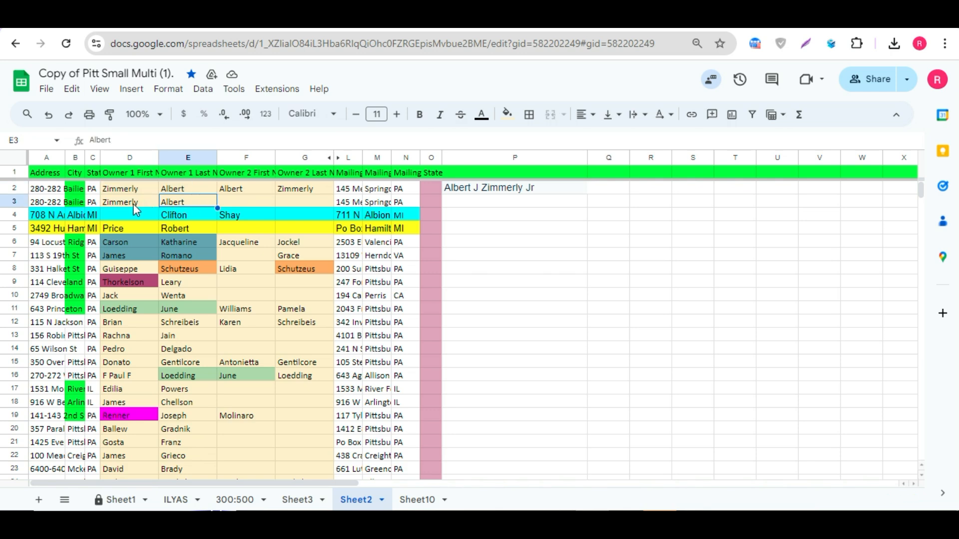
left_click(229, 189)
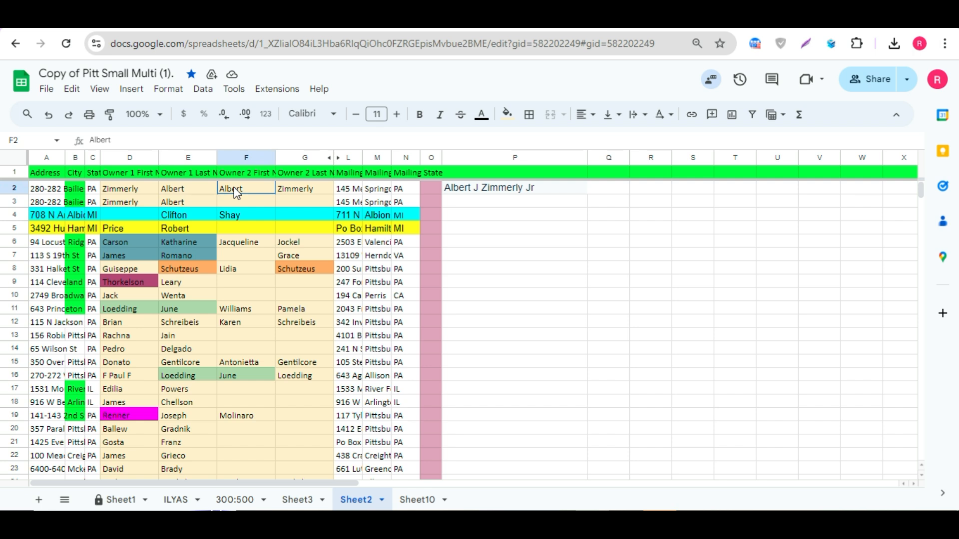
left_click(169, 204)
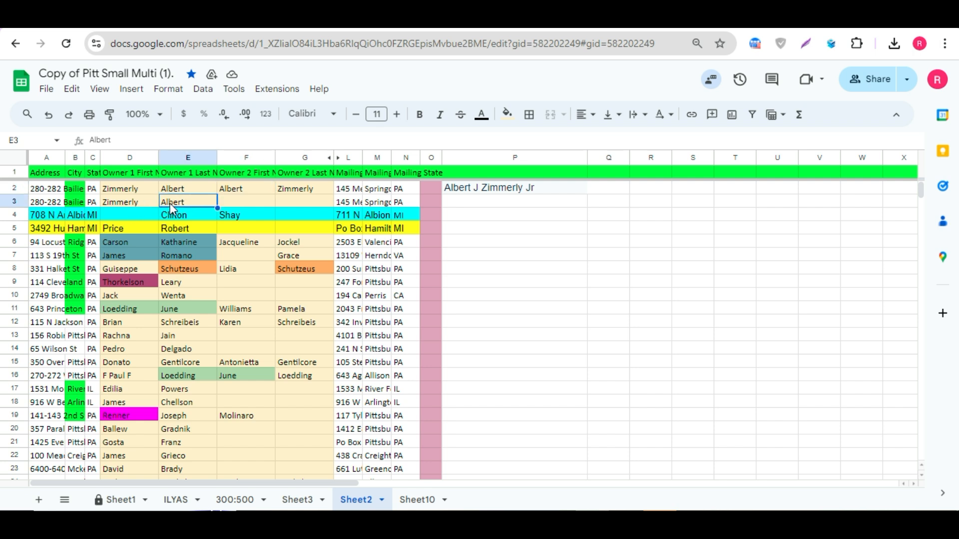
left_click(293, 193)
left_click(128, 204)
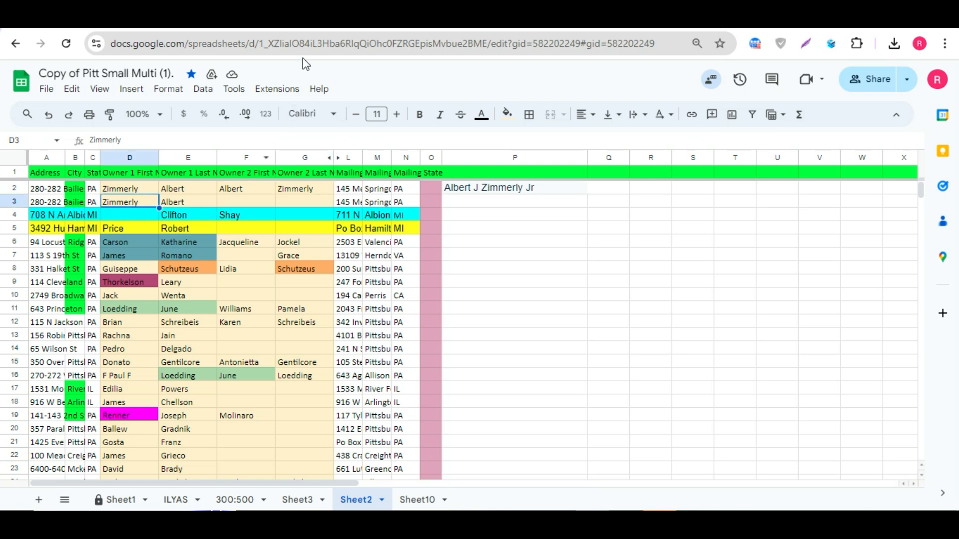
Step: Compare the search page's name label and record name with the second row's owner name cells
left_click(302, 18)
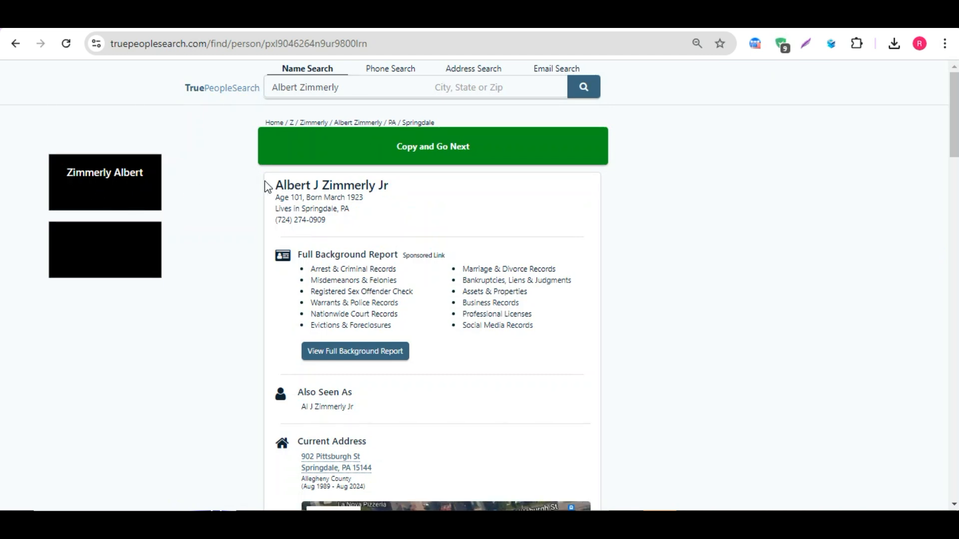
left_click_drag(59, 178, 146, 150)
left_click(260, 18)
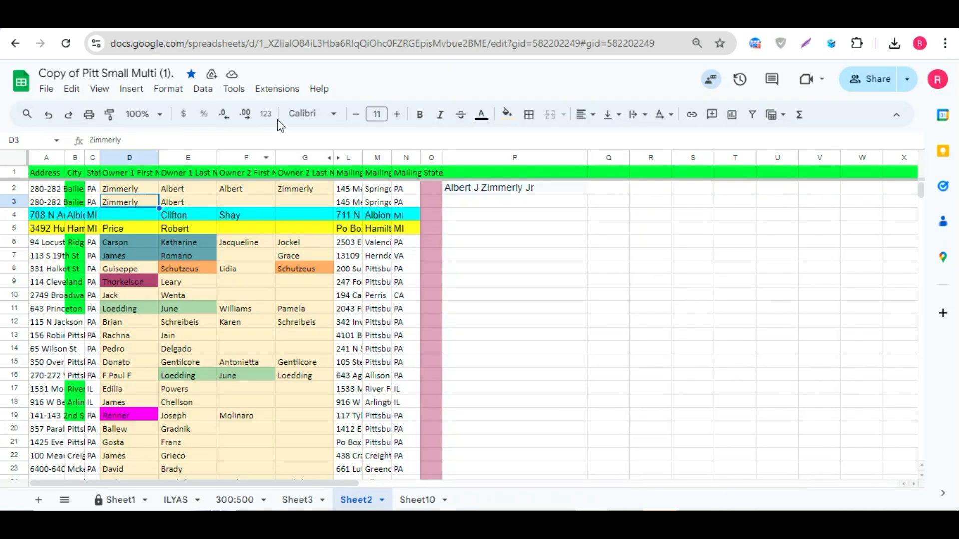
left_click_drag(240, 203, 305, 203)
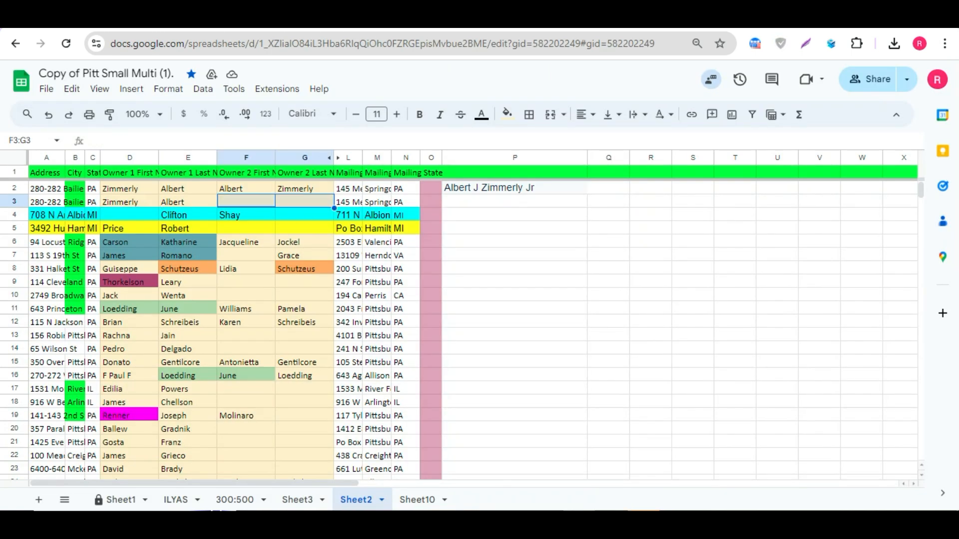
left_click(324, 18)
left_click(97, 250)
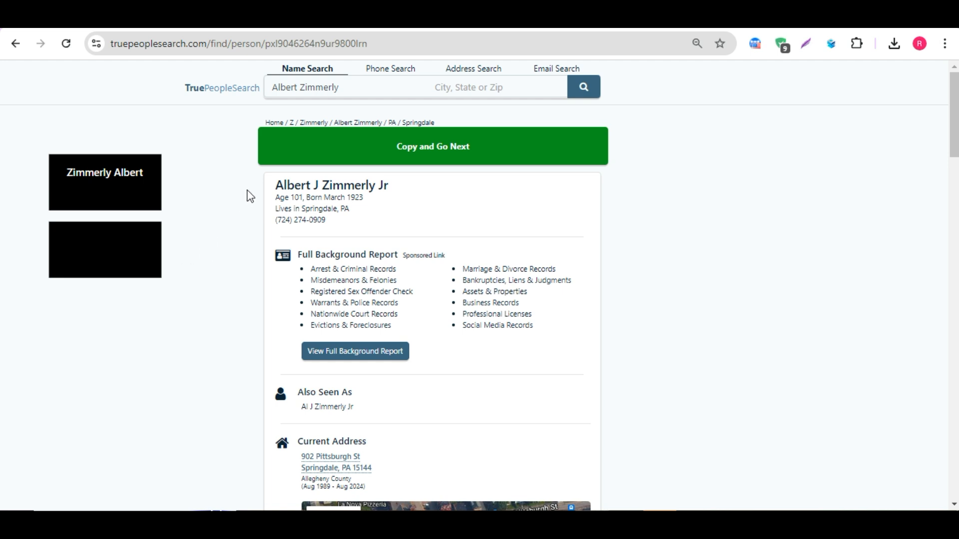
left_click_drag(274, 186, 396, 190)
key("ctrl+c")
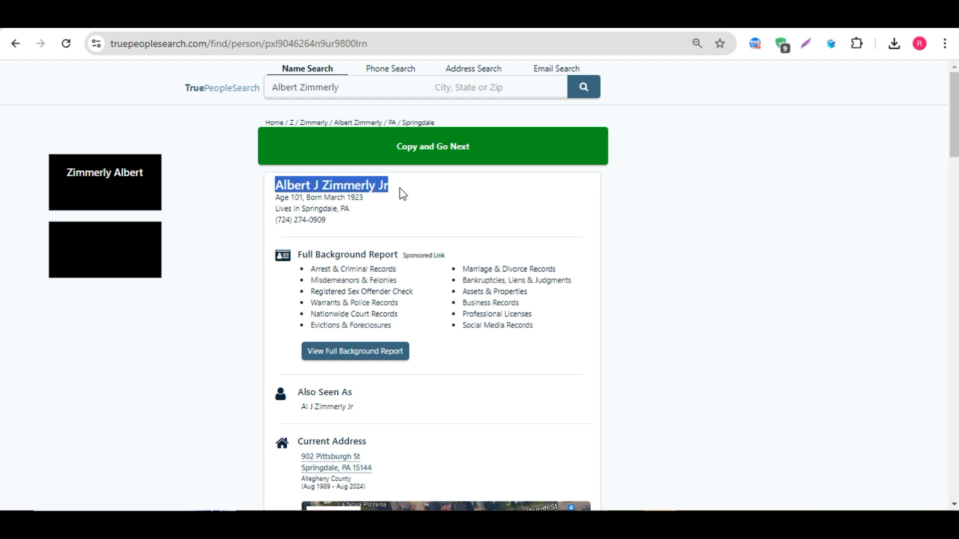
left_click(403, 194)
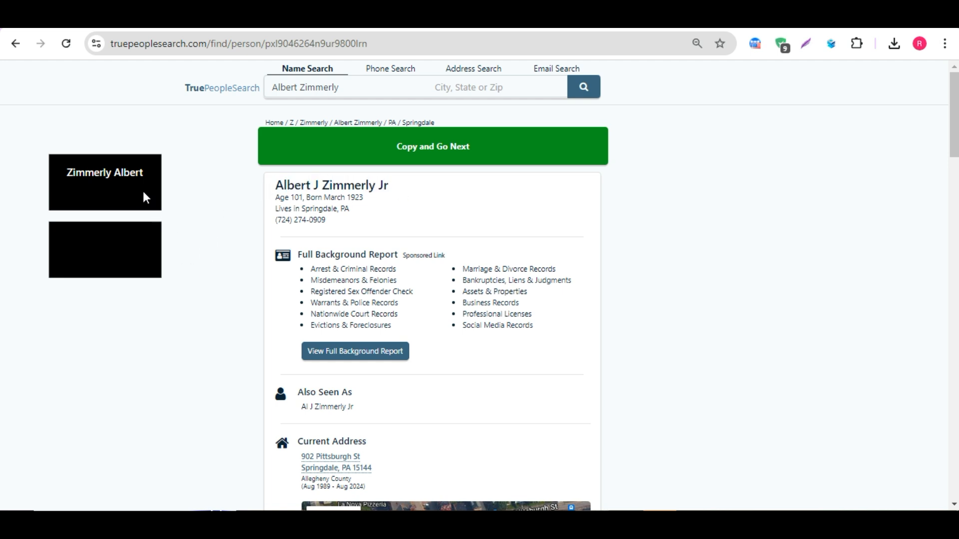
left_click(198, 19)
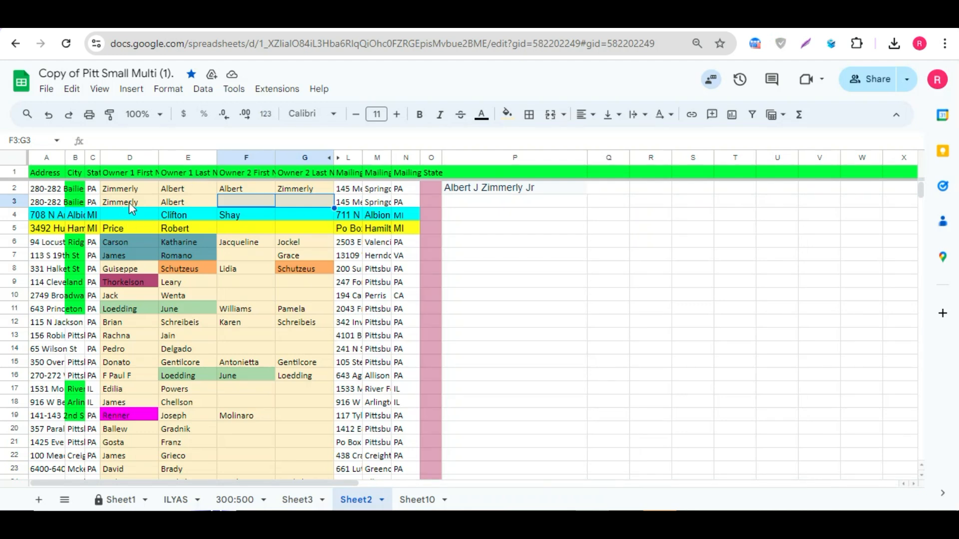
left_click_drag(128, 202, 205, 200)
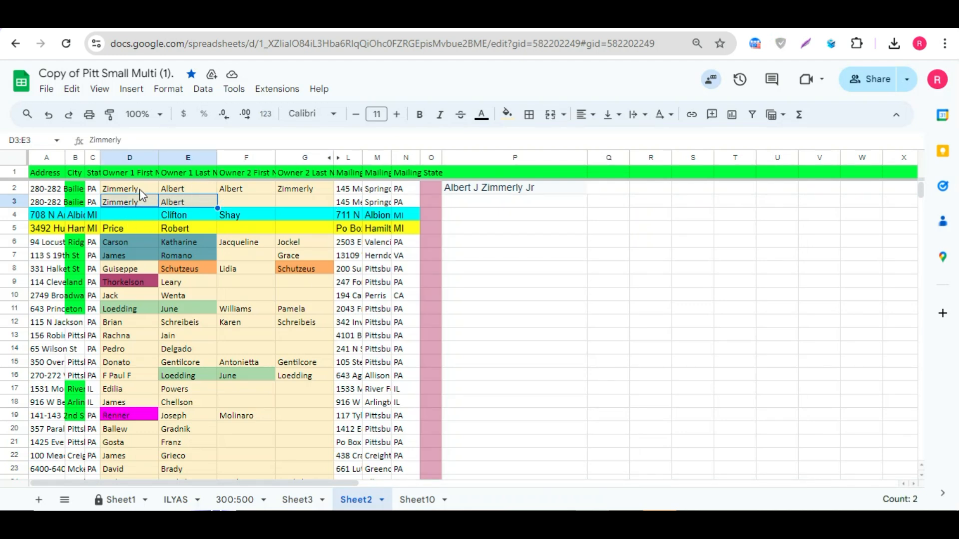
key("Right")
left_click_drag(236, 192, 288, 189)
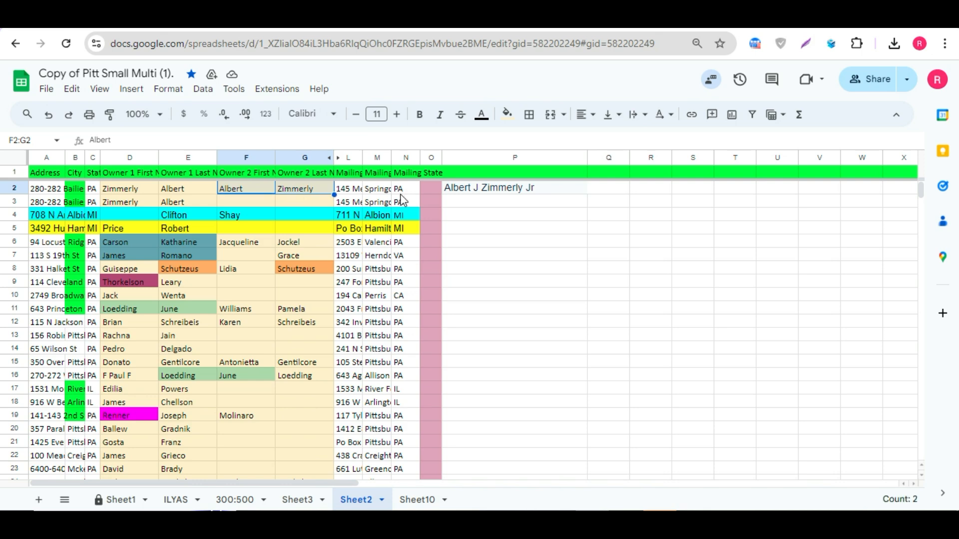
left_click(452, 192)
Step: Switch between the sheet and search page, reviewing the name label and the record's name again
key("ctrl+Tab")
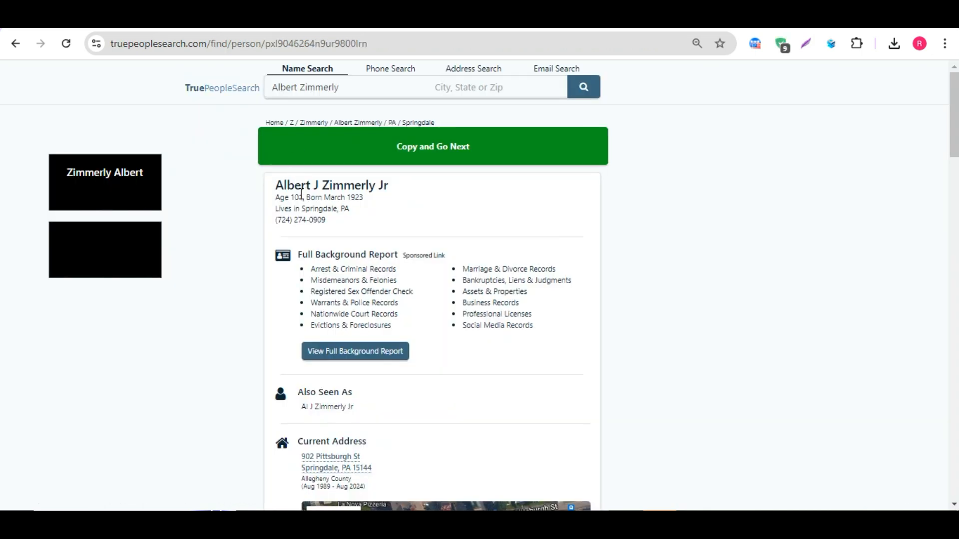
key("ctrl+shift+Tab")
key("ctrl+Tab")
left_click_drag(66, 173, 135, 175)
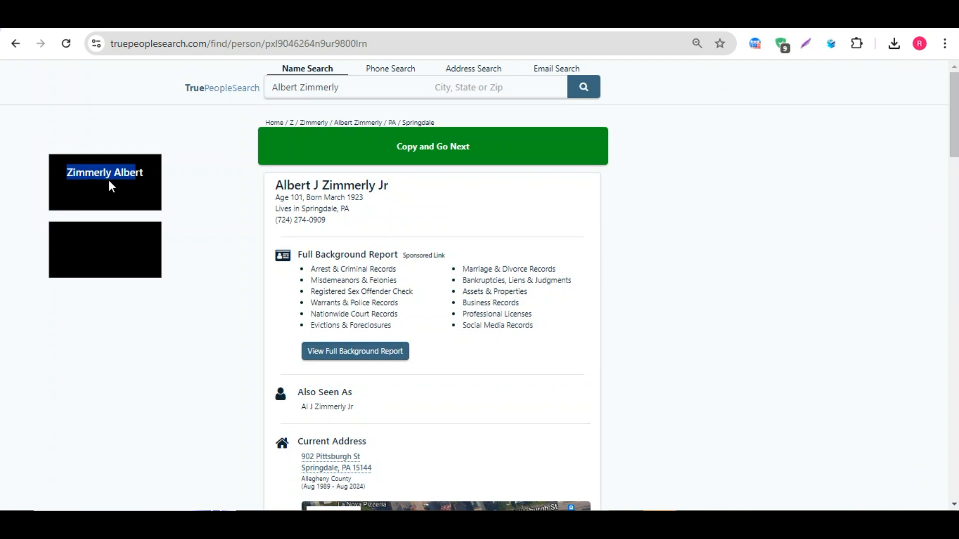
left_click(88, 184)
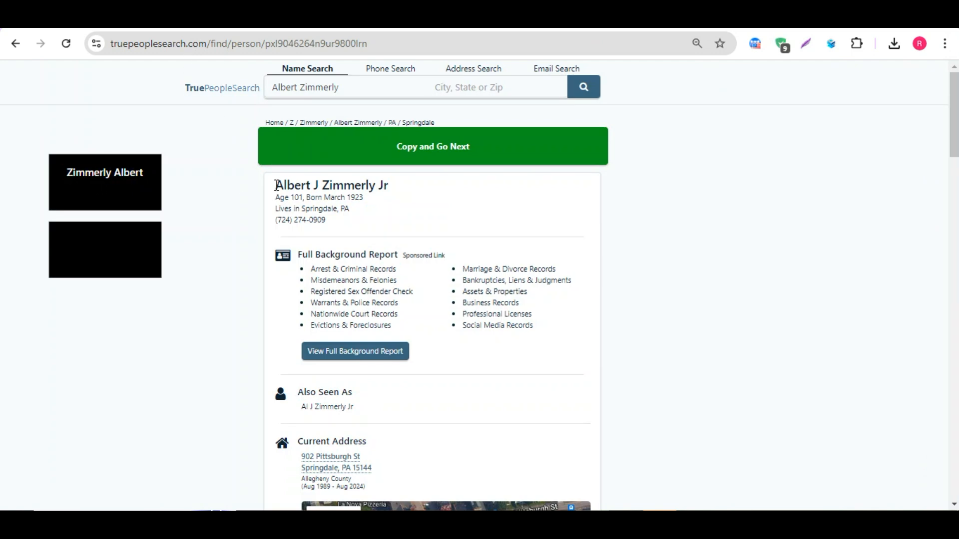
left_click_drag(276, 185, 311, 183)
left_click(231, 153)
key("ctrl+shift+Tab")
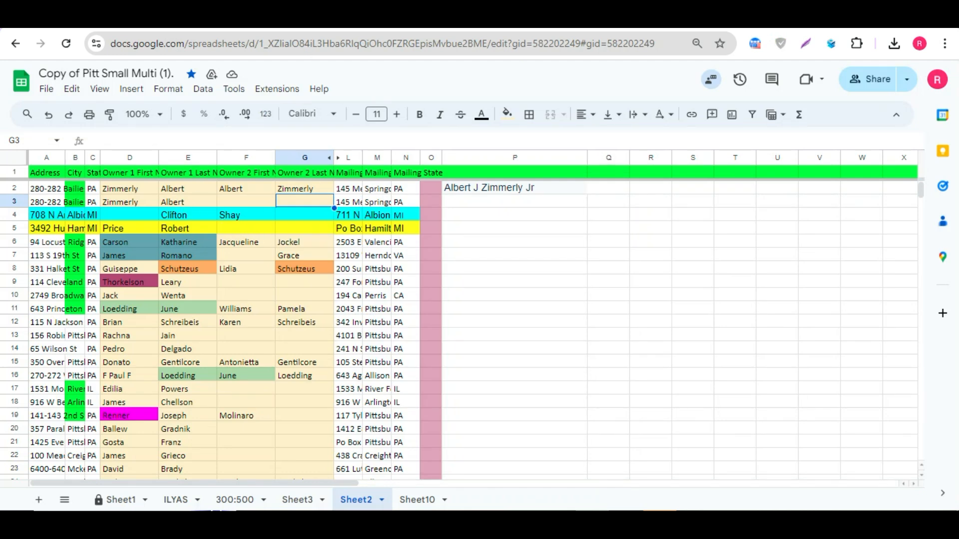
key("ctrl+Tab")
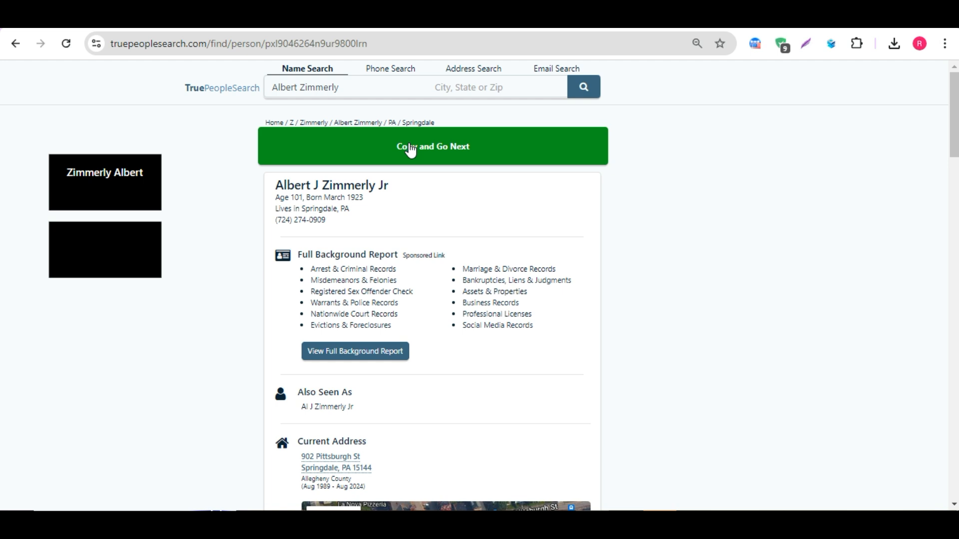
Step: Use Copy and Go Next on the search page and paste the copied record into cell P3
left_click(410, 150)
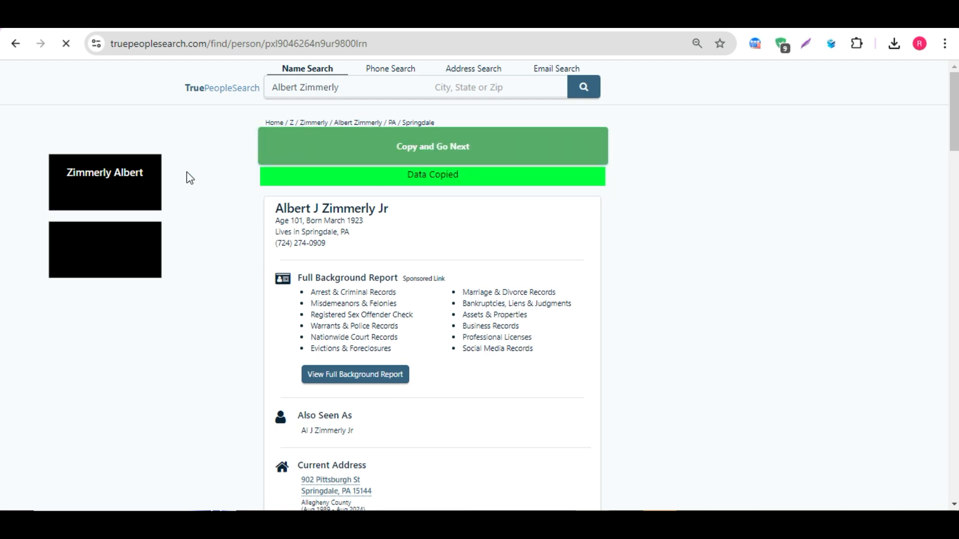
key("ctrl+Tab")
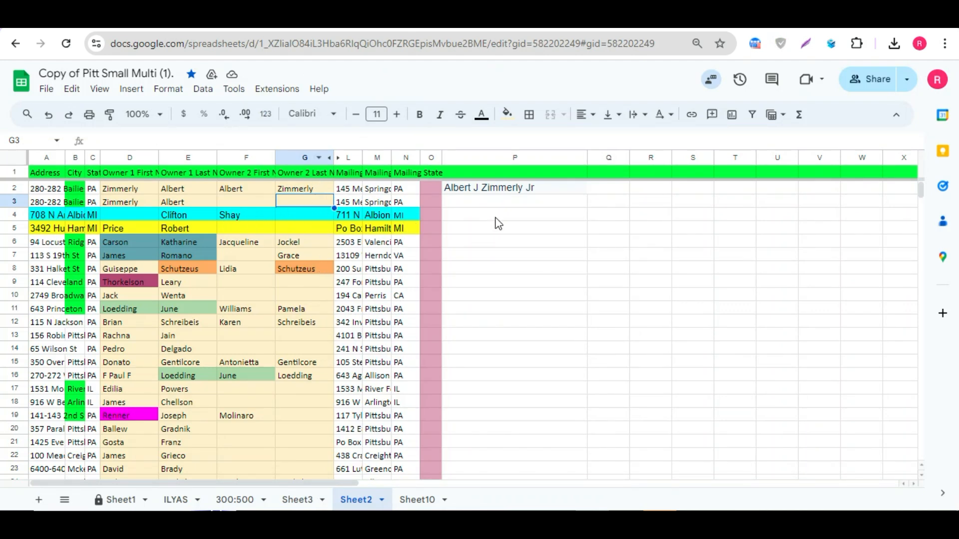
left_click(481, 206)
key("ctrl+v")
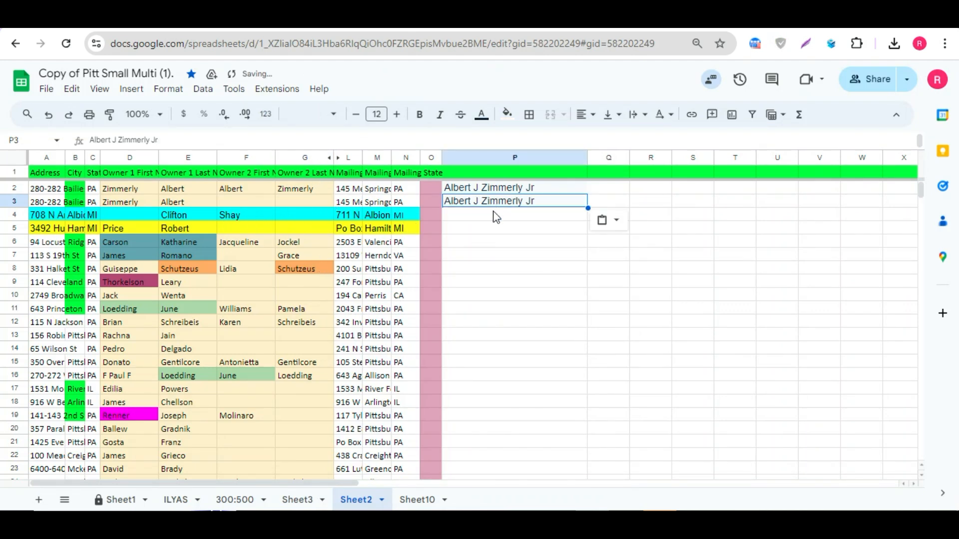
Step: Review the pasted records and owner name cells of rows 3 to 6, then return to the search page
left_click(501, 191)
left_click(508, 199, "shift")
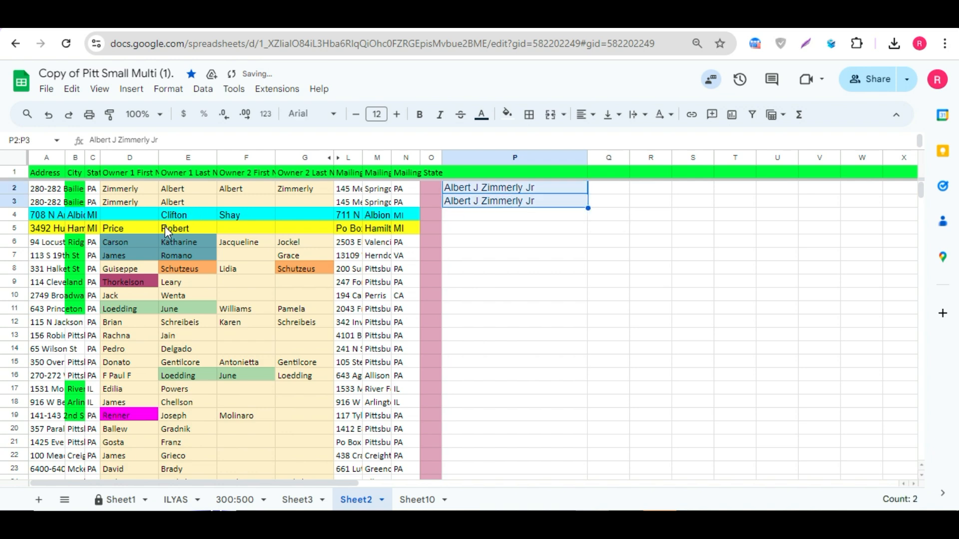
left_click(132, 200)
left_click(166, 199, "shift")
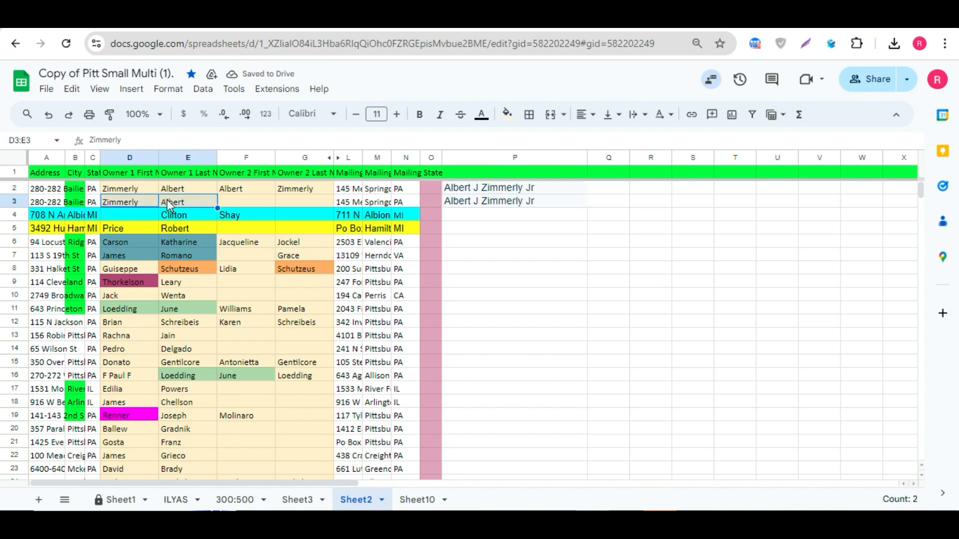
left_click(233, 202)
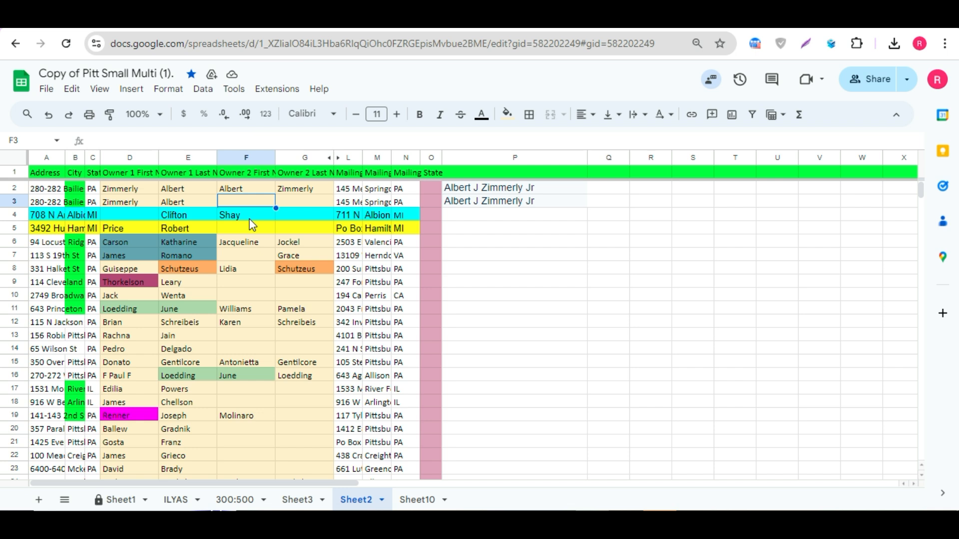
left_click(480, 218)
left_click(133, 217)
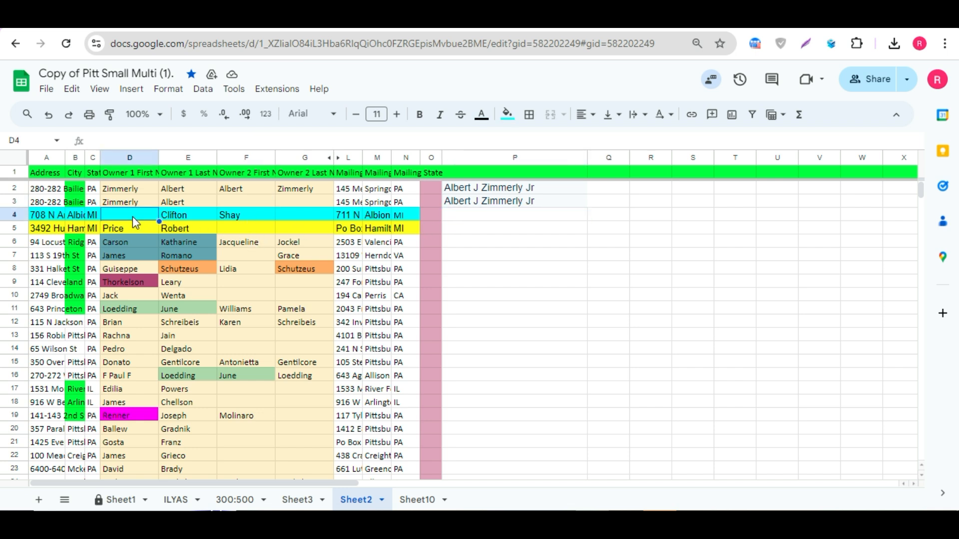
left_click(287, 217)
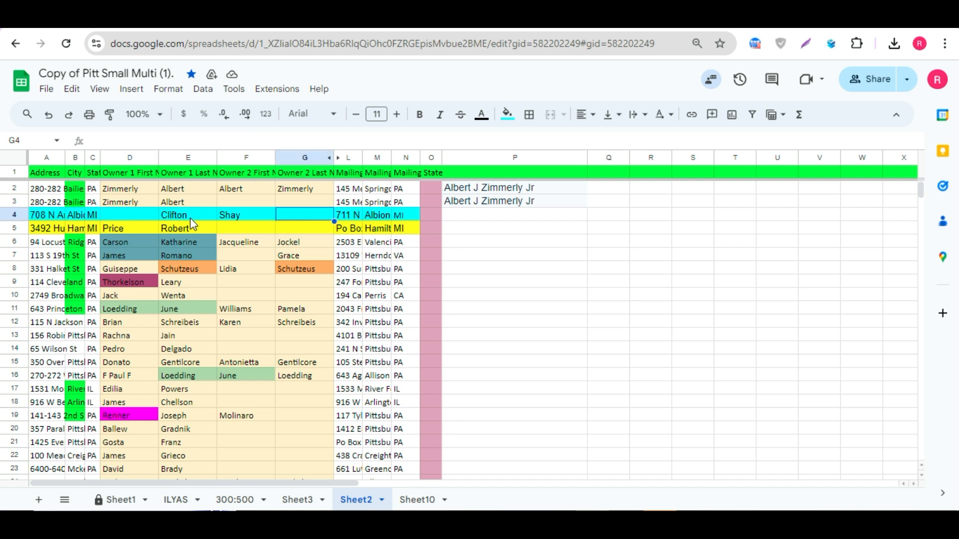
left_click(244, 243)
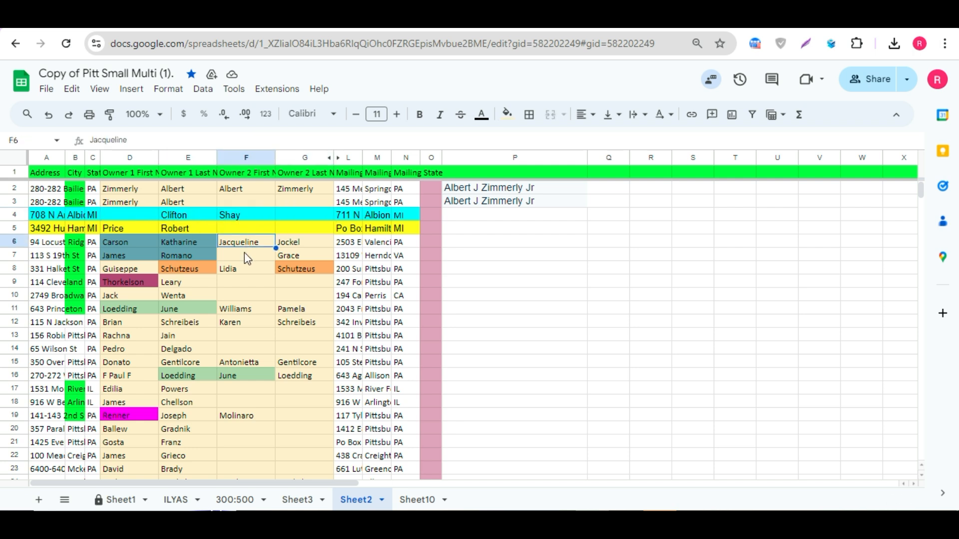
left_click(182, 218)
left_click(245, 215)
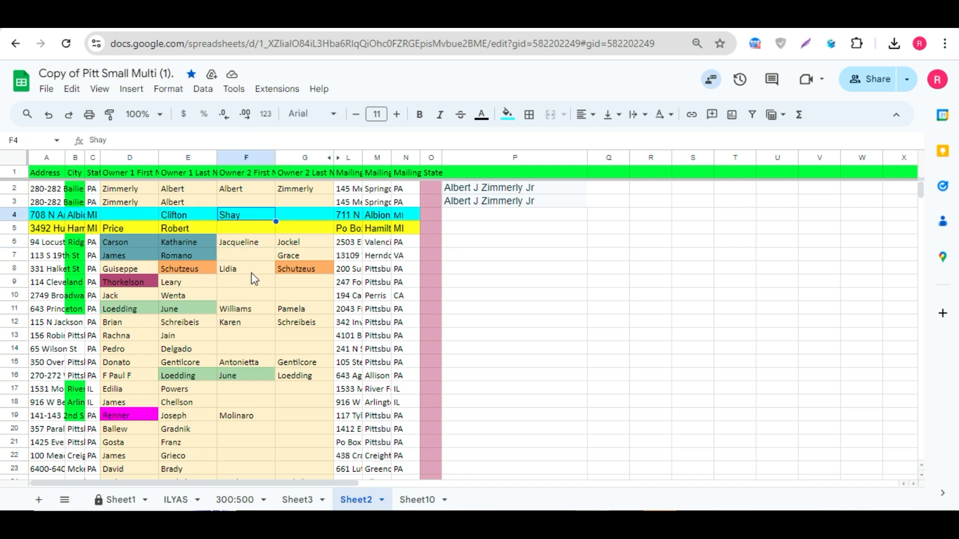
left_click(370, 15)
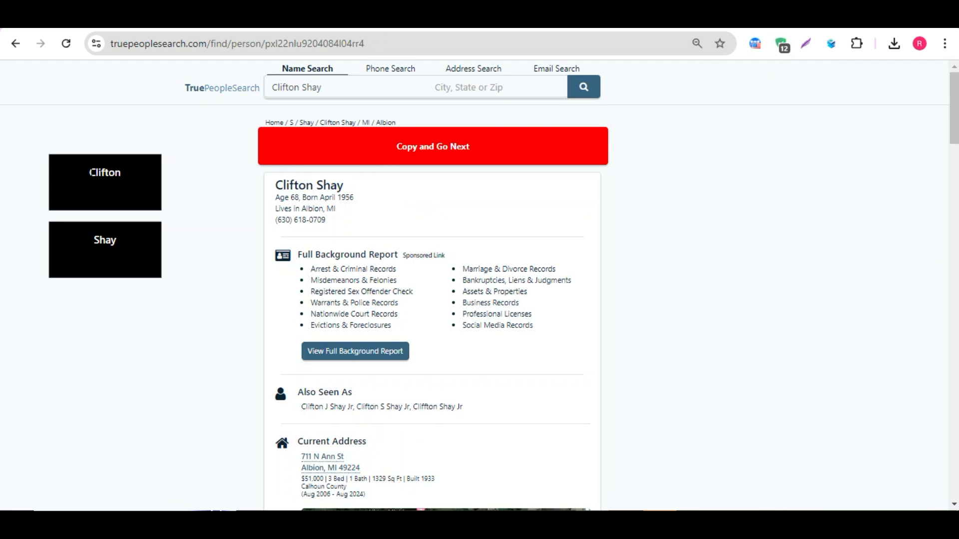
left_click_drag(90, 173, 107, 172)
left_click(250, 15)
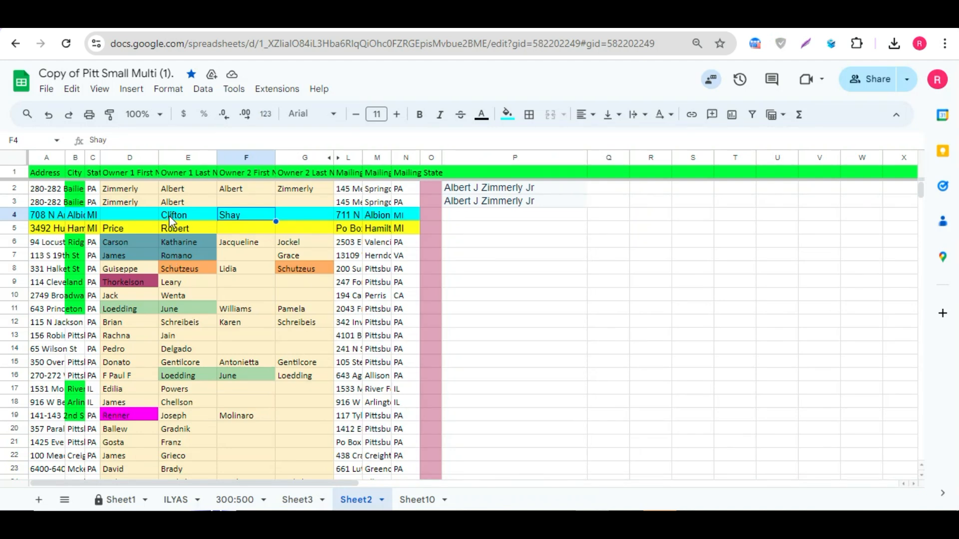
left_click(156, 219)
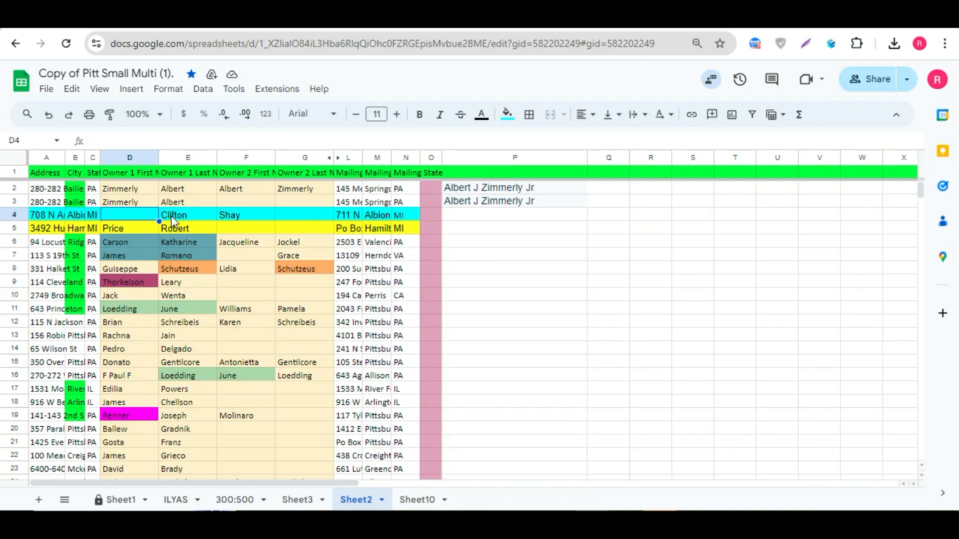
left_click_drag(171, 216, 244, 213)
left_click(258, 242)
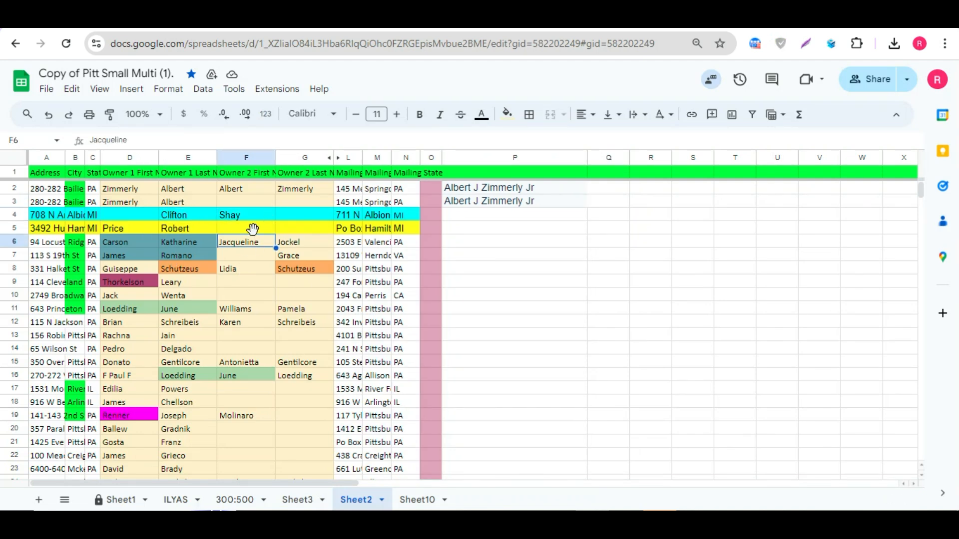
left_click(355, 15)
left_click(247, 15)
left_click_drag(191, 219, 236, 220)
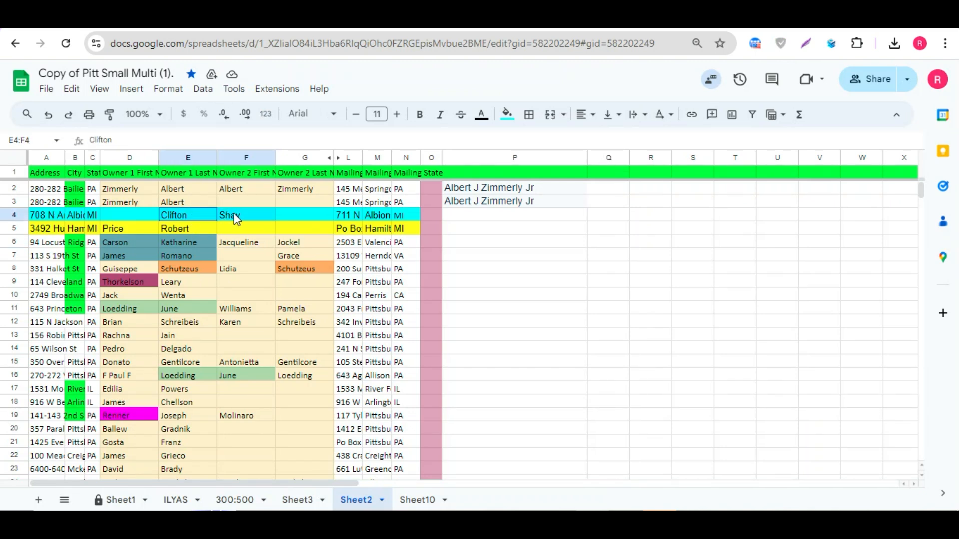
left_click(355, 15)
left_click(202, 205)
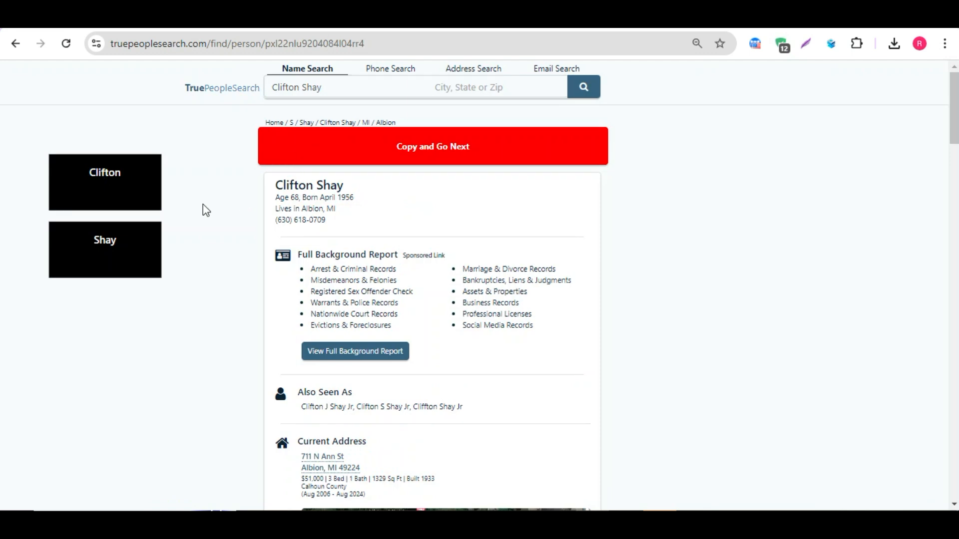
left_click_drag(107, 195, 124, 224)
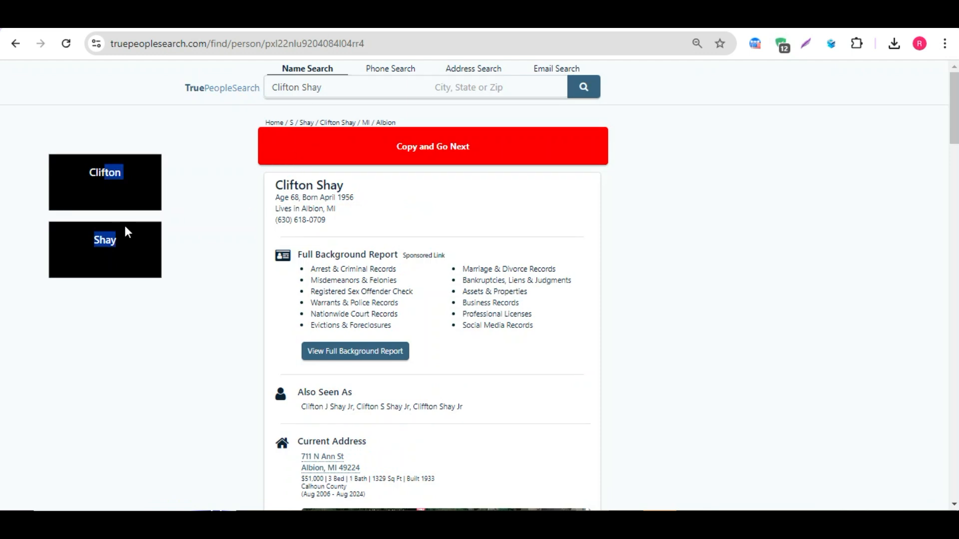
left_click(133, 213)
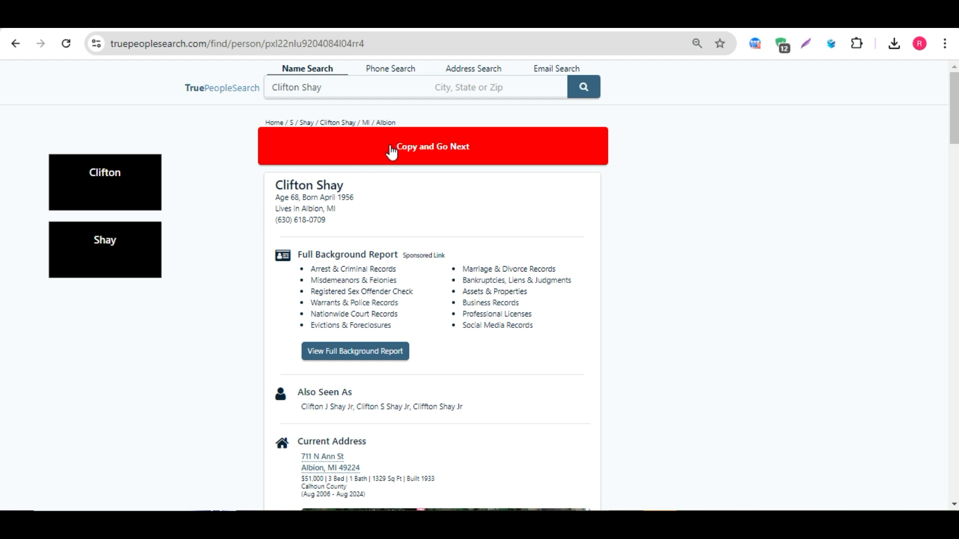
scroll(392, 151, "down", 7)
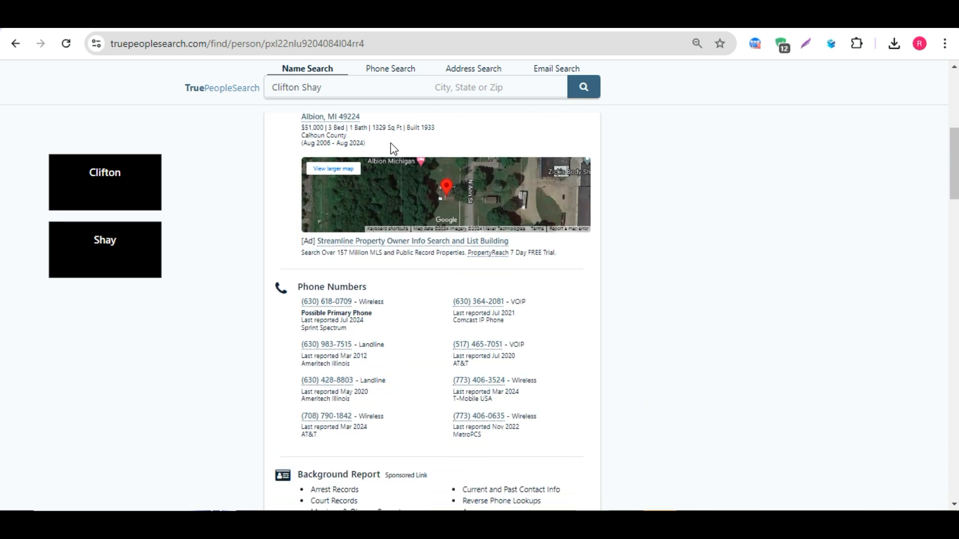
scroll(393, 149, "up", 7)
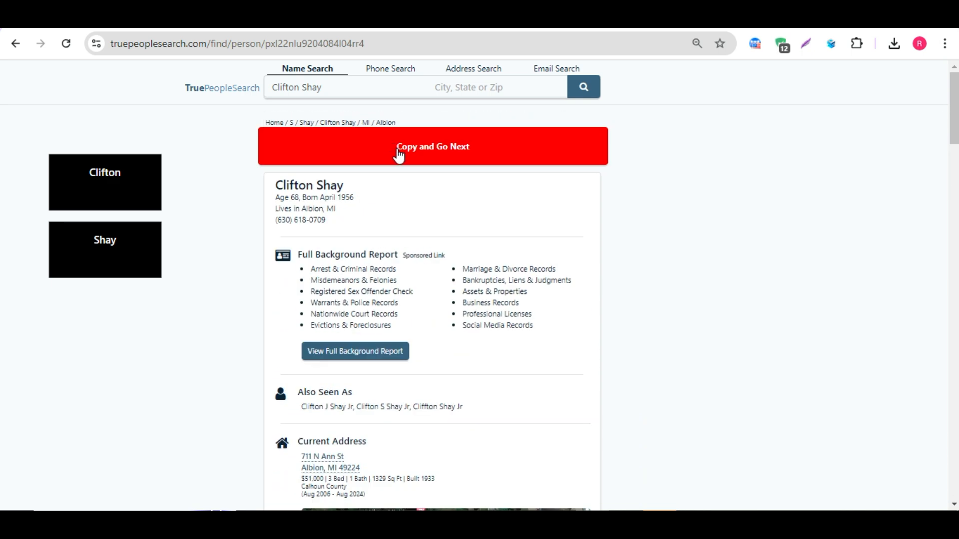
left_click(376, 152)
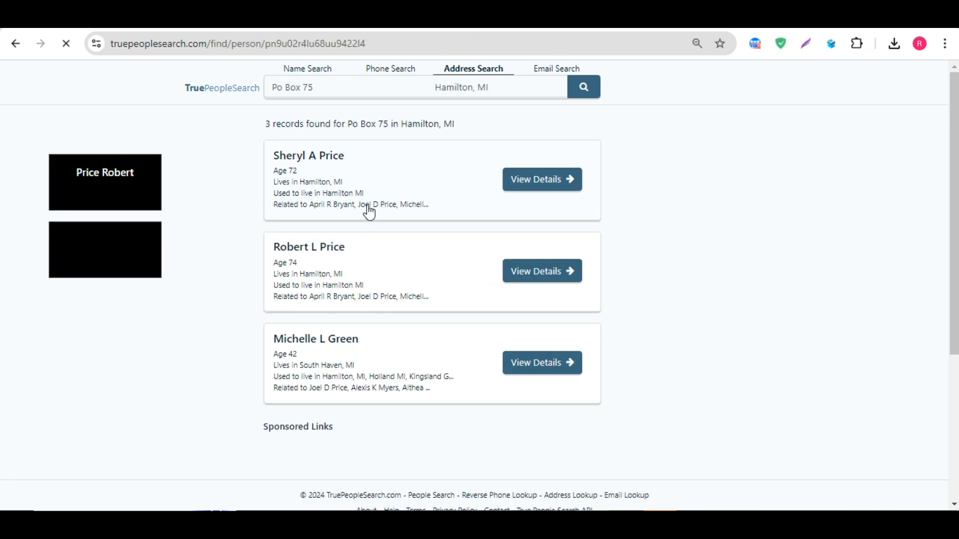
left_click(349, 19)
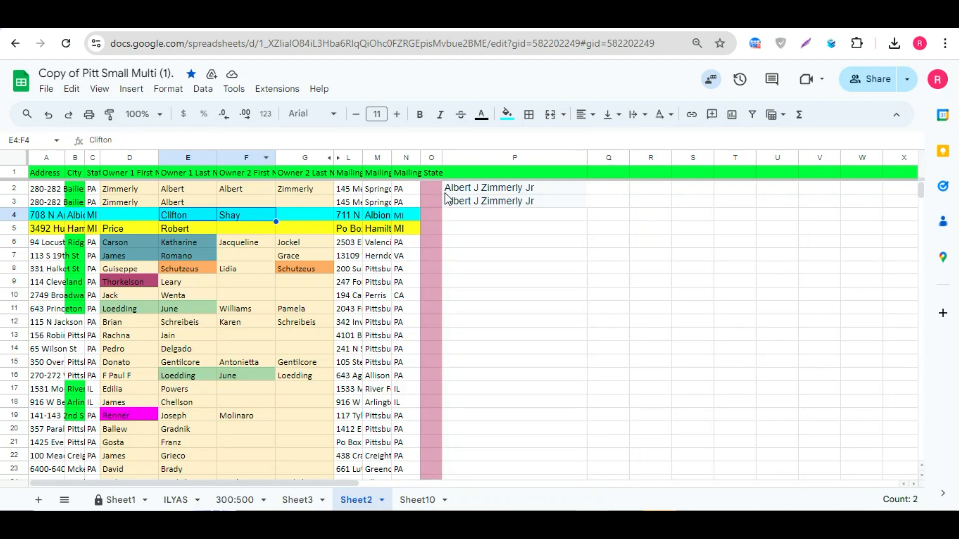
left_click(472, 214)
key("ctrl+v")
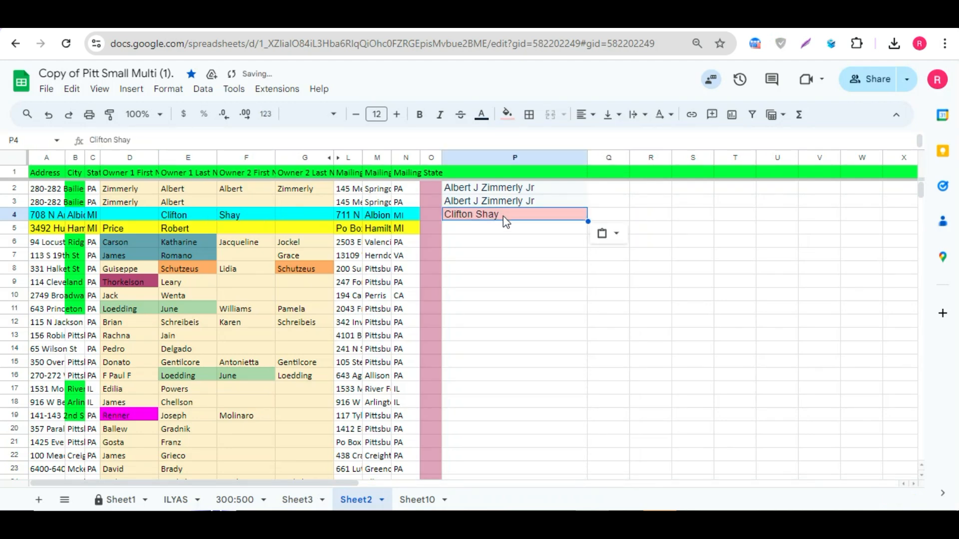
left_click(507, 230)
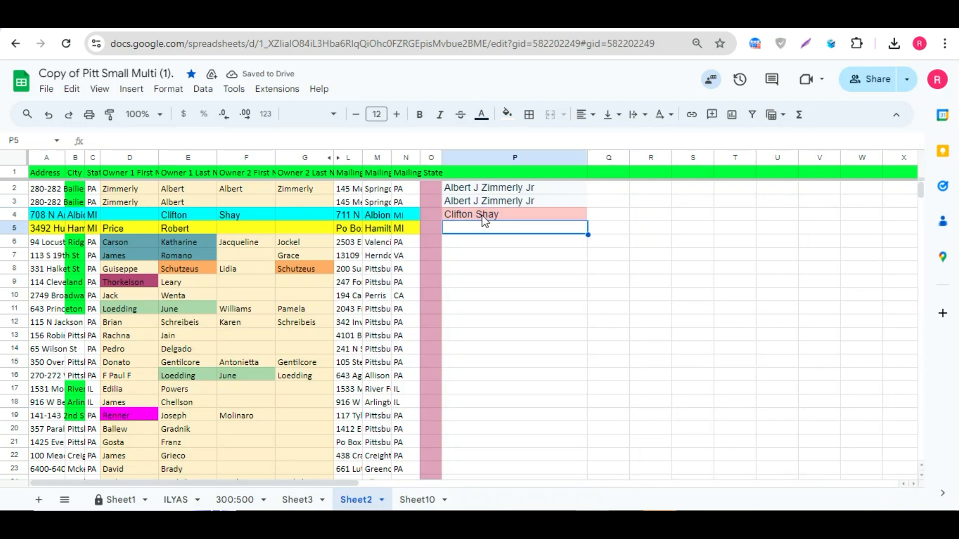
left_click_drag(475, 189, 484, 218)
left_click(479, 228)
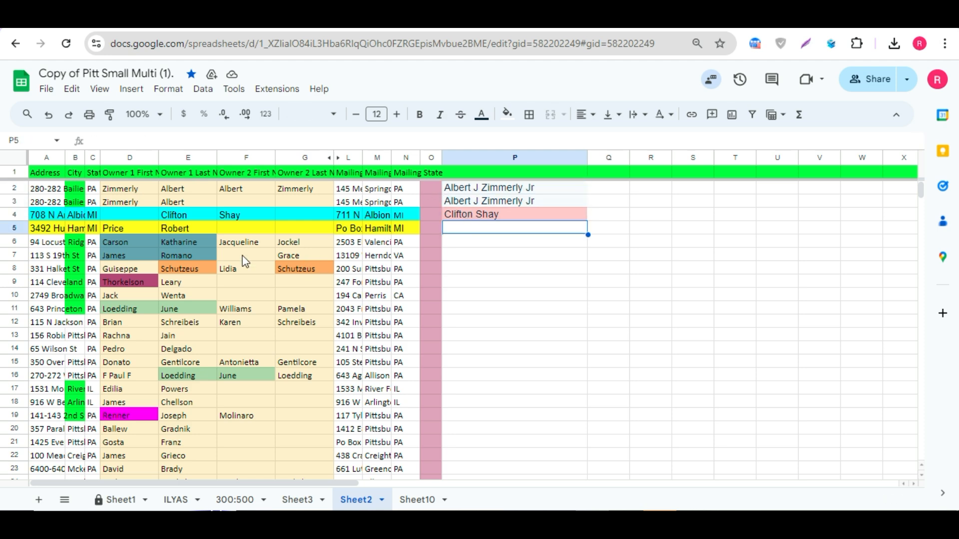
left_click(230, 230)
left_click(316, 17)
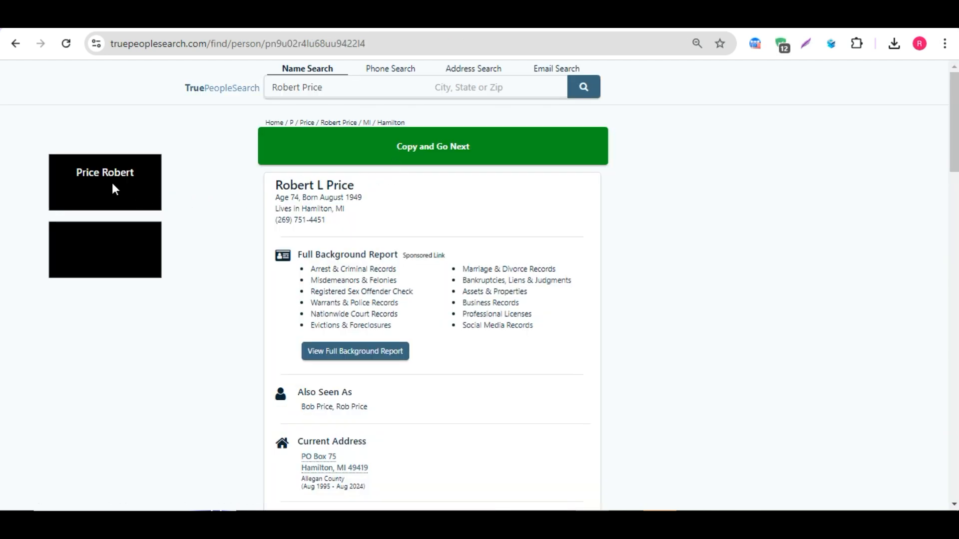
left_click(216, 17)
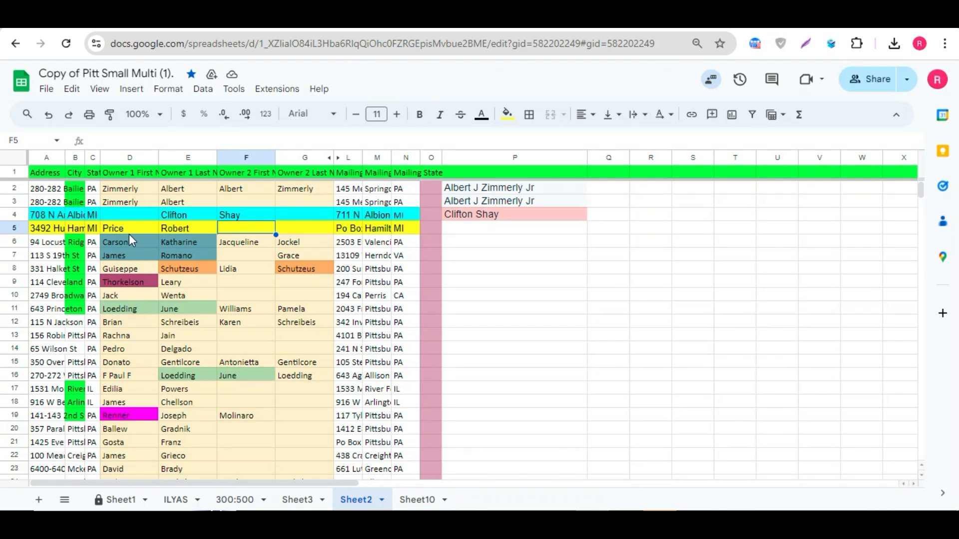
left_click_drag(129, 233, 180, 227)
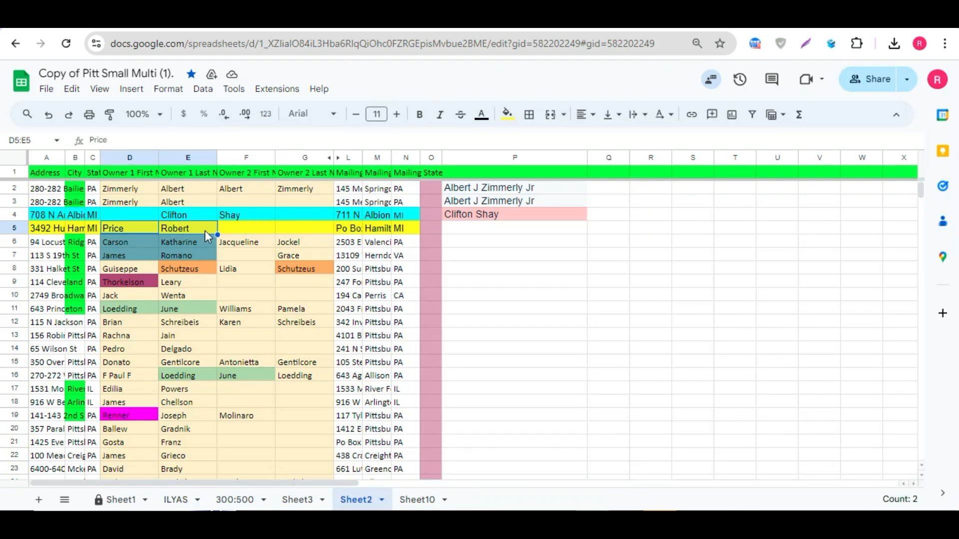
left_click(370, 17)
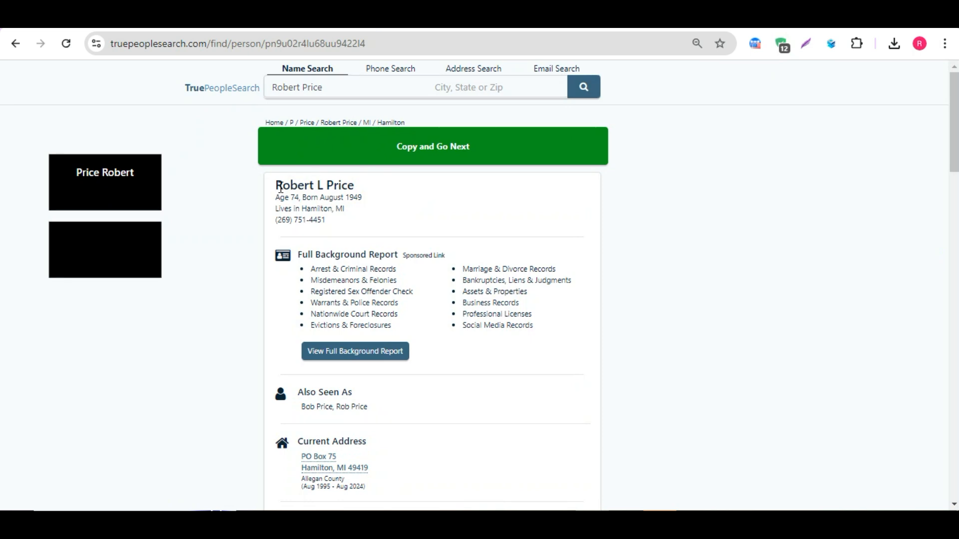
left_click_drag(73, 176, 144, 175)
left_click(225, 180)
left_click(405, 153)
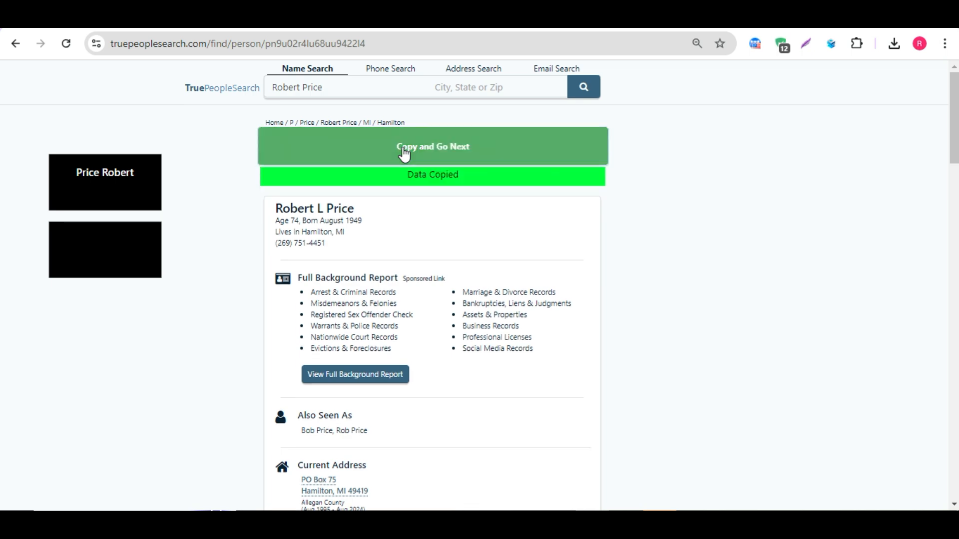
left_click(274, 17)
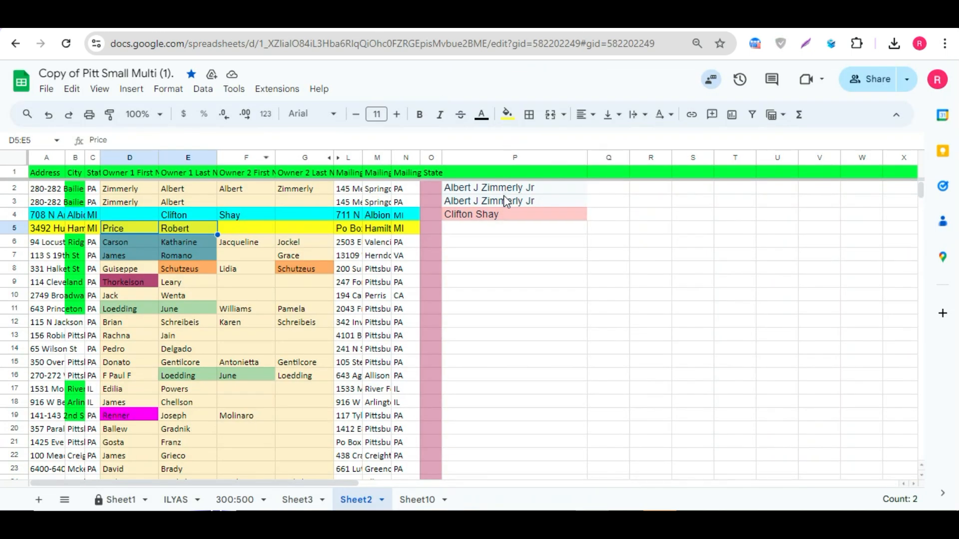
left_click(488, 229)
key("ctrl+v")
left_click(475, 241)
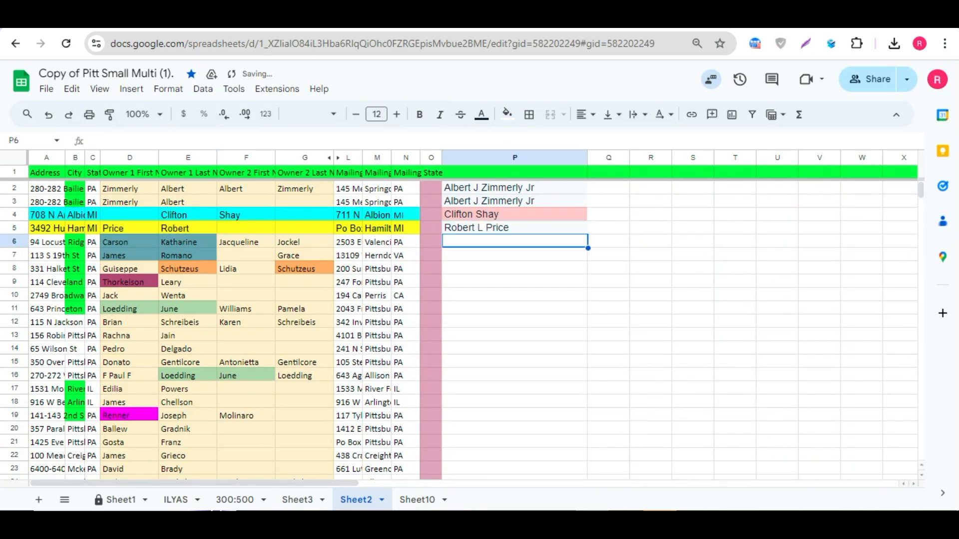
left_click(380, 18)
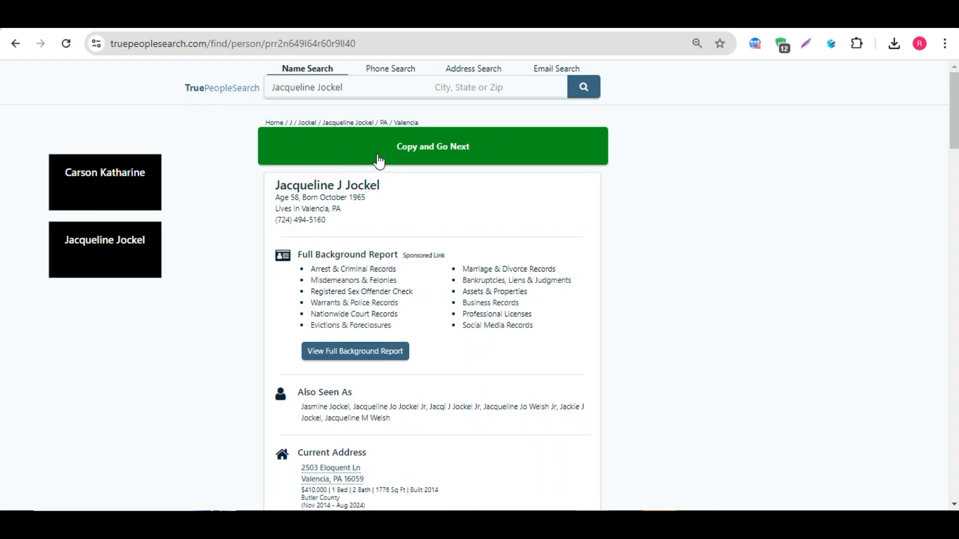
left_click(411, 155)
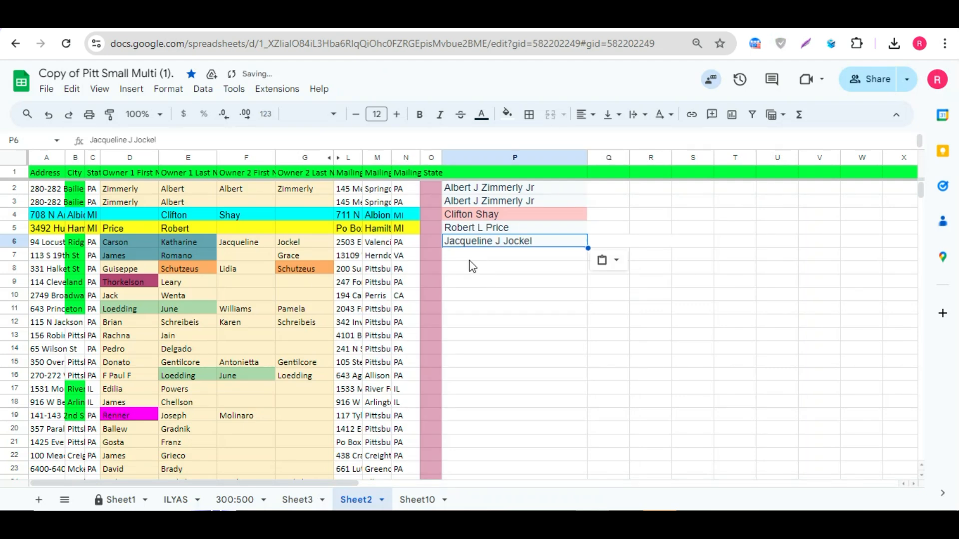
left_click(466, 259)
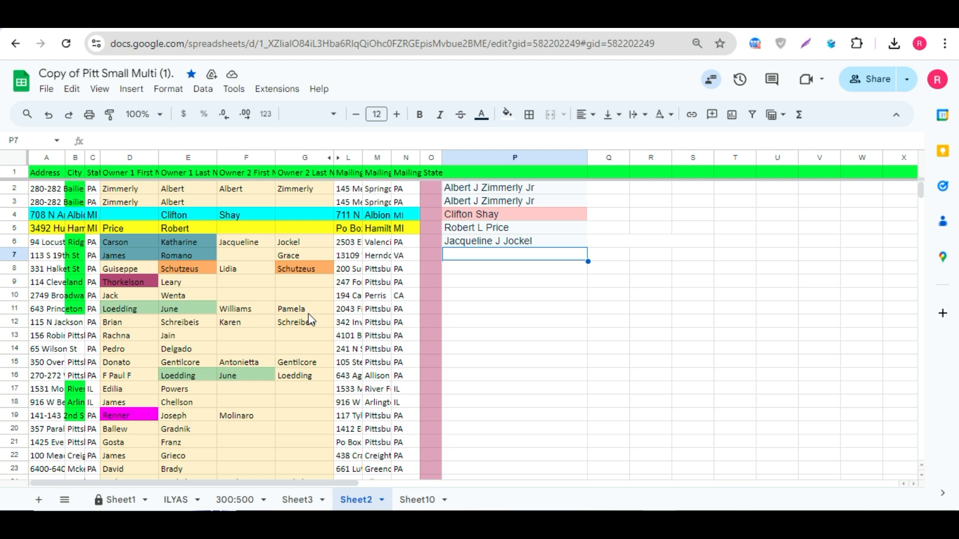
left_click(375, 19)
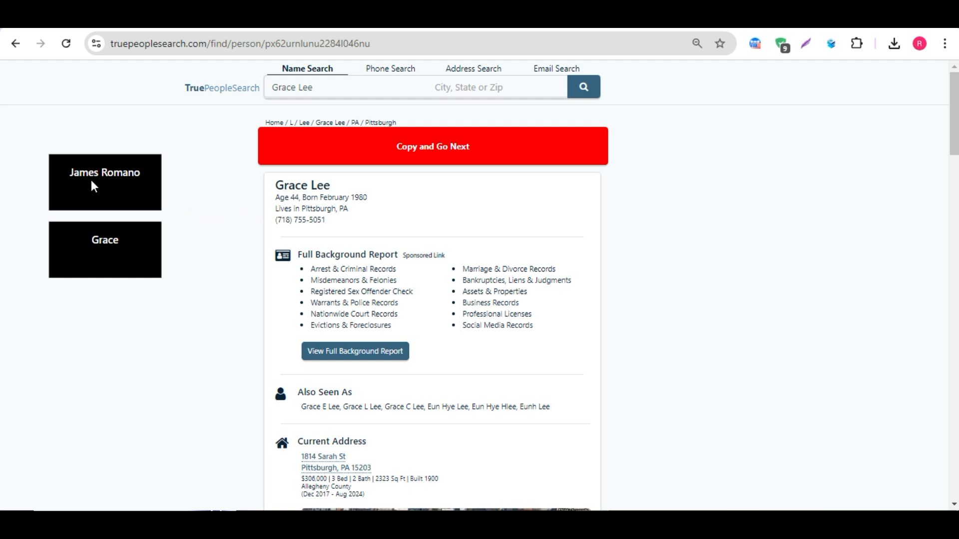
left_click_drag(69, 172, 114, 172)
left_click_drag(90, 240, 125, 239)
left_click(391, 147)
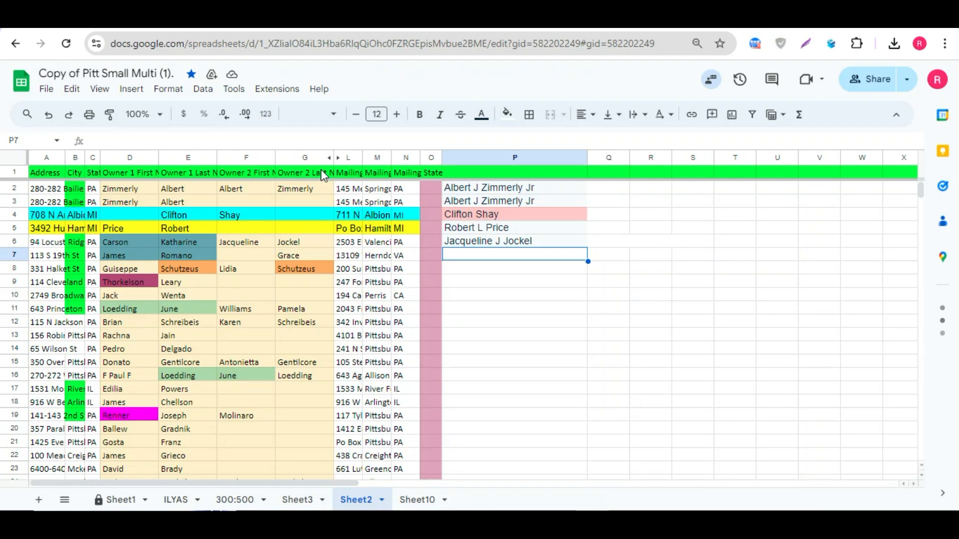
key("ctrl+v")
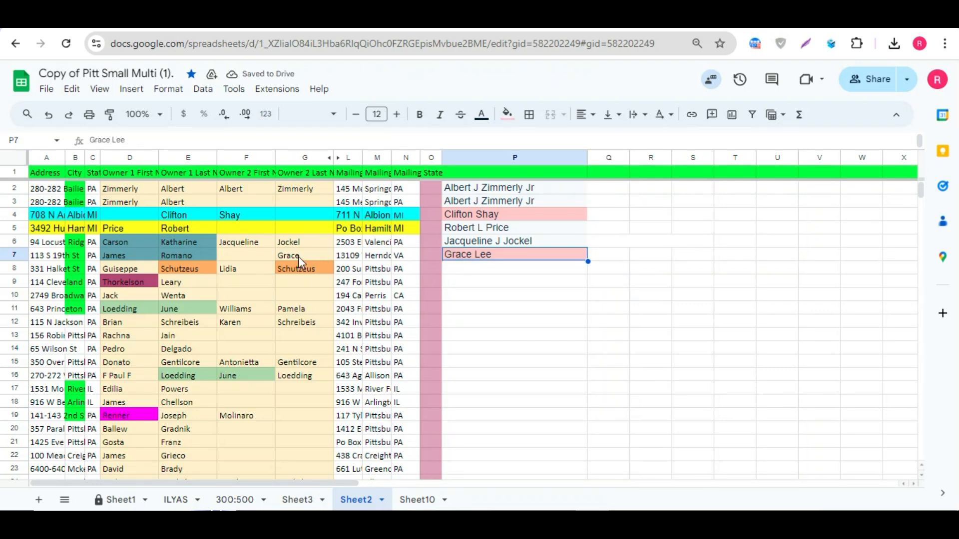
left_click_drag(131, 257, 179, 256)
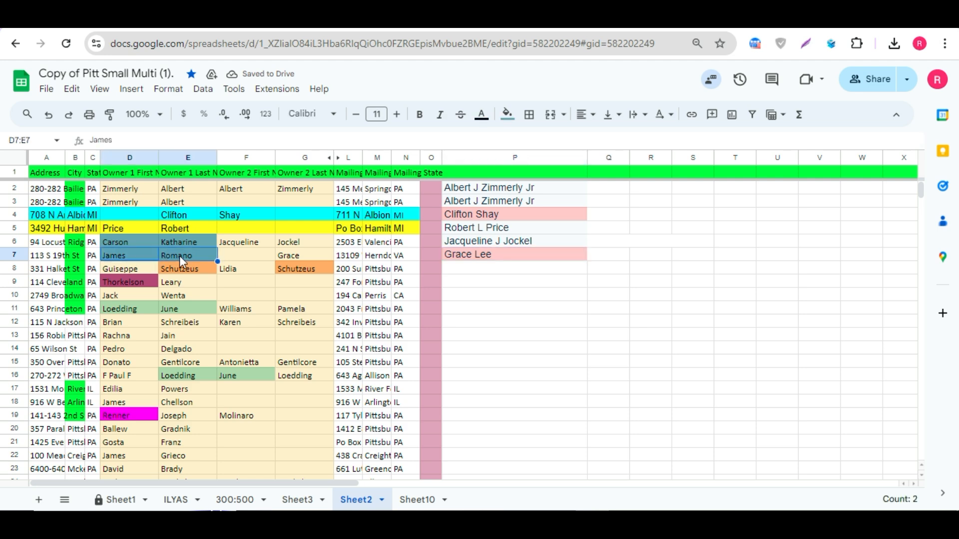
left_click(239, 260)
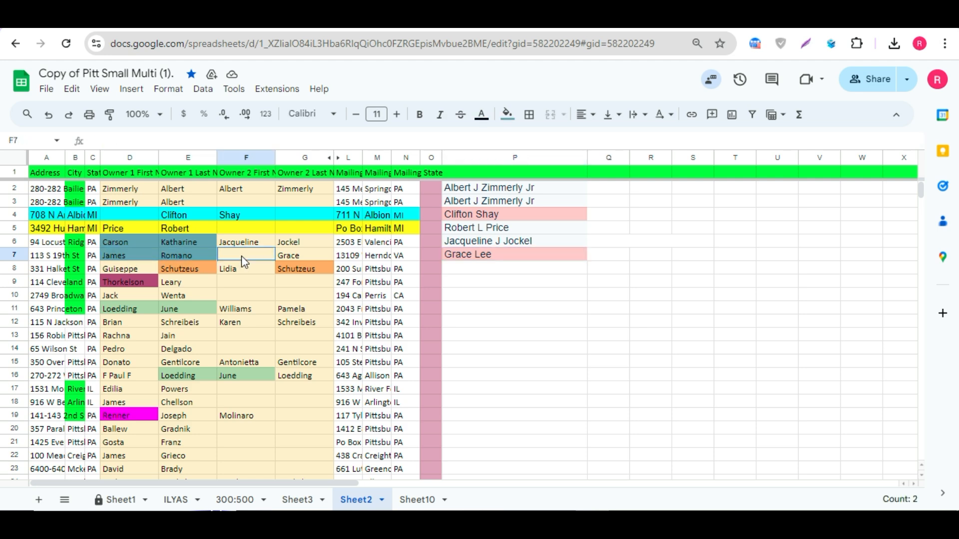
left_click(289, 255)
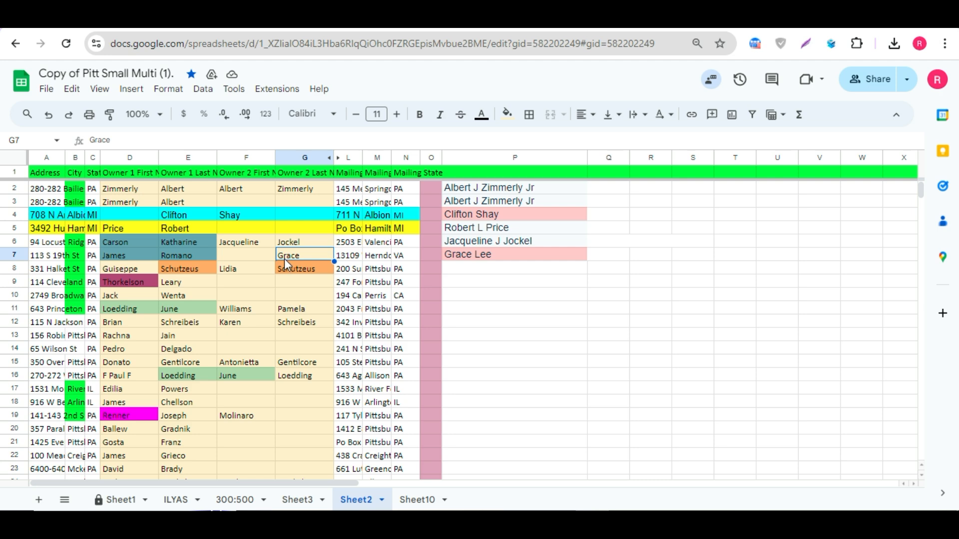
left_click(456, 258)
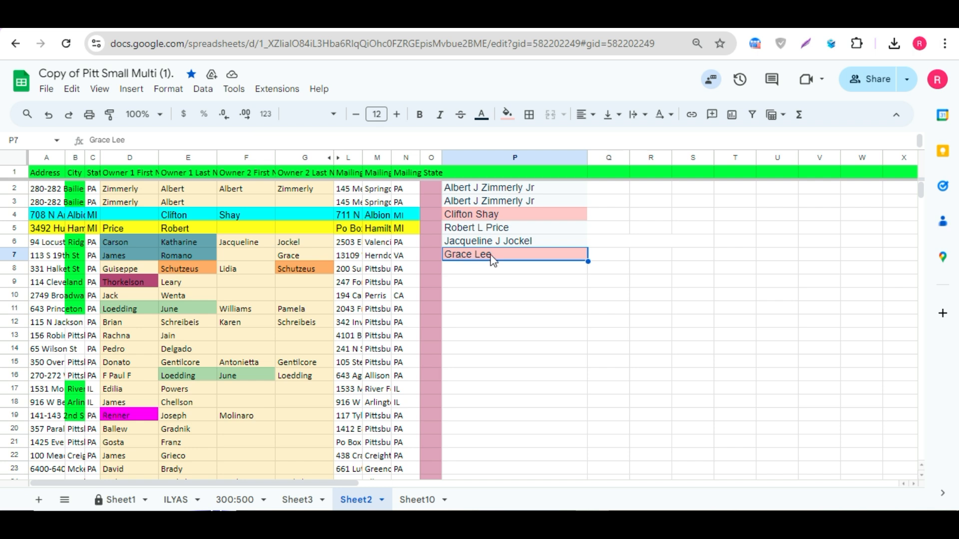
left_click(292, 256)
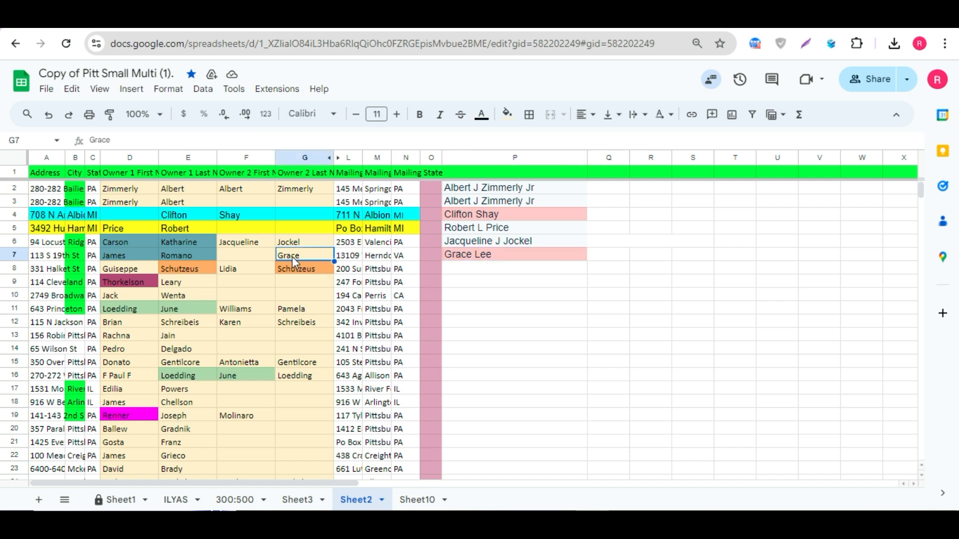
left_click(472, 270)
key("ctrl+Tab")
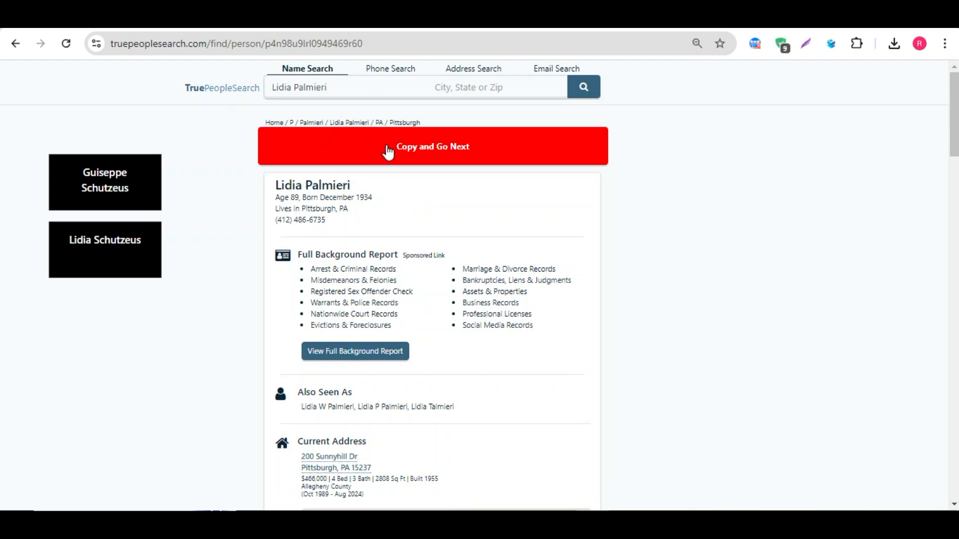
left_click(388, 149)
key("ctrl+shift+Tab")
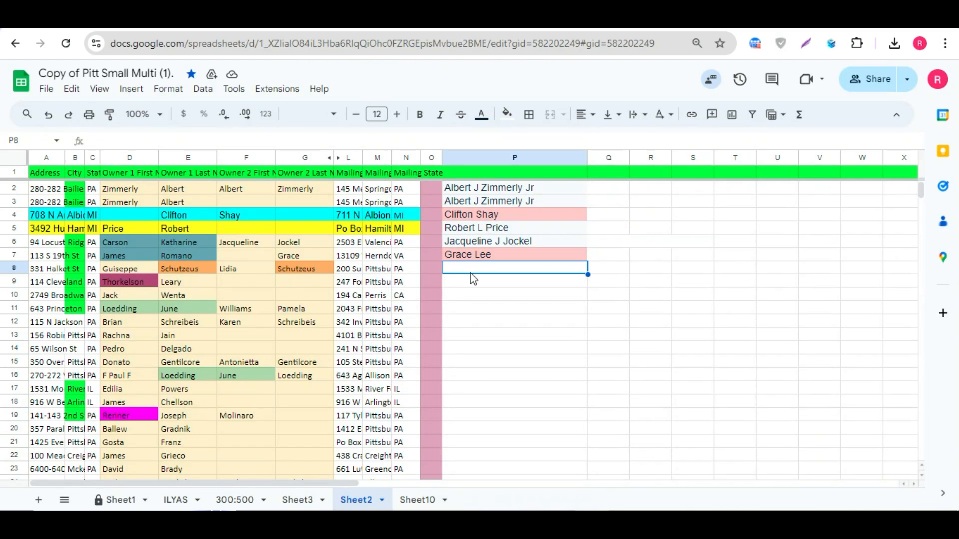
key("ctrl+v")
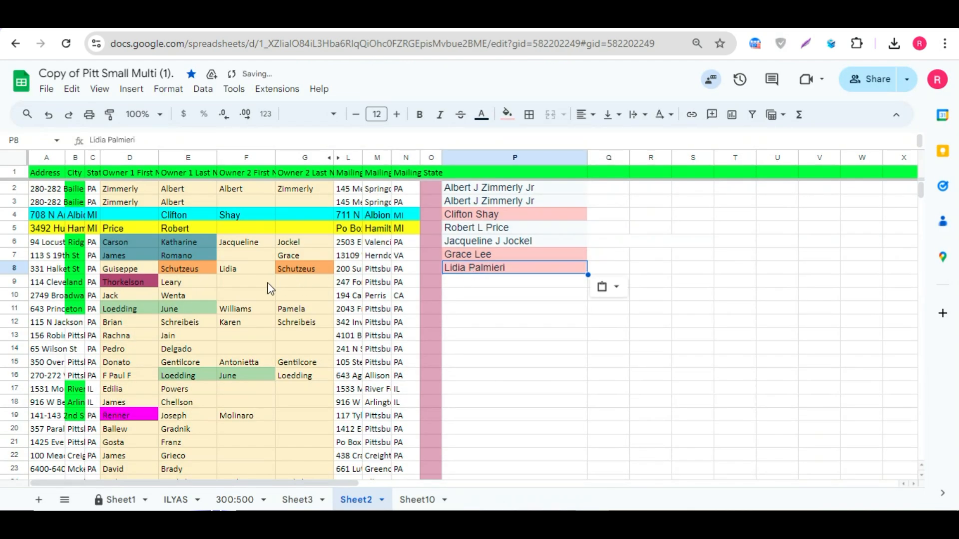
left_click(240, 270)
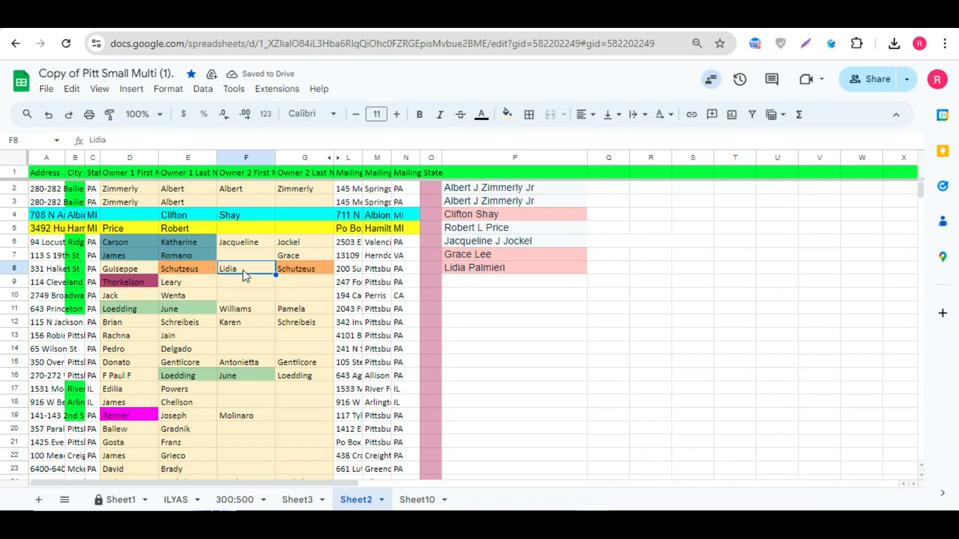
left_click(465, 269)
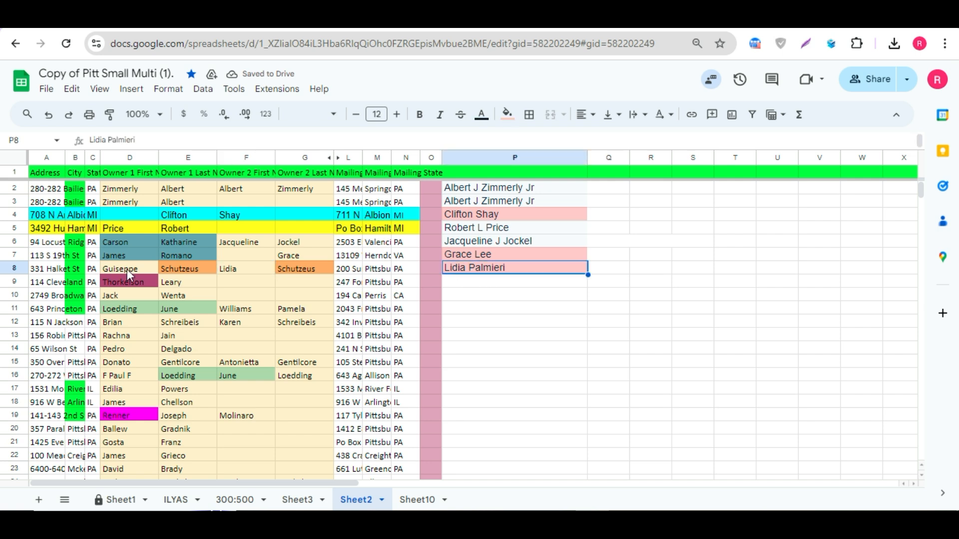
left_click_drag(127, 269, 300, 262)
left_click(283, 272)
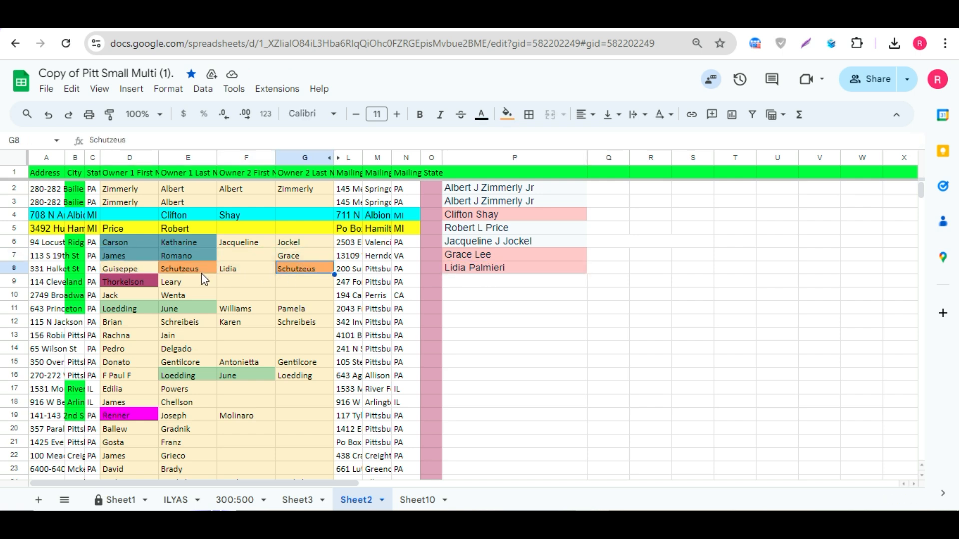
left_click_drag(124, 272, 268, 269)
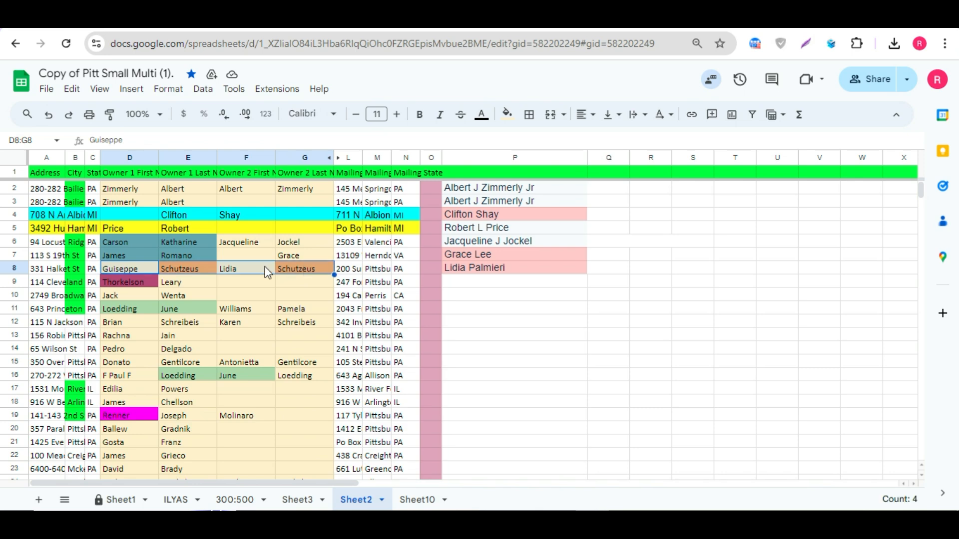
left_click(234, 269)
left_click(466, 271)
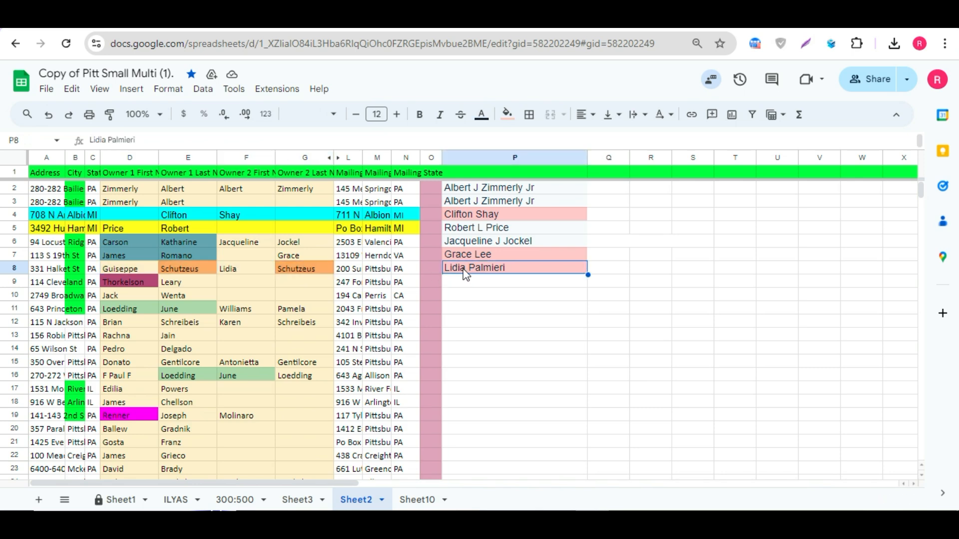
left_click(261, 271)
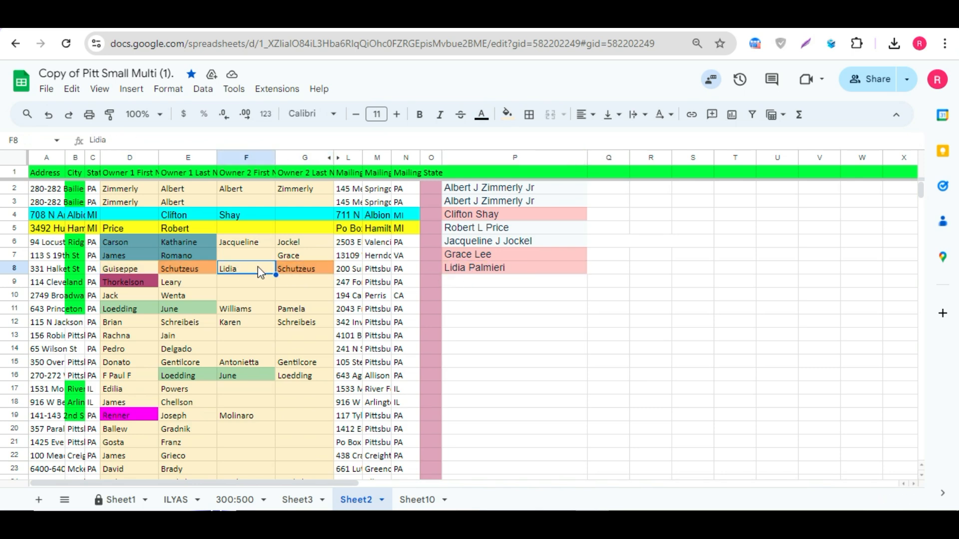
left_click(458, 274)
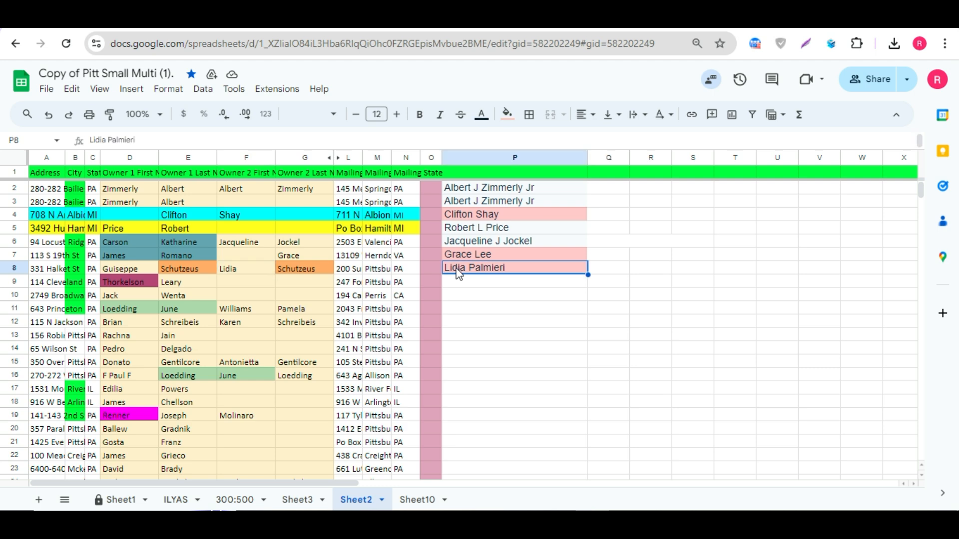
left_click(303, 255)
left_click(258, 269)
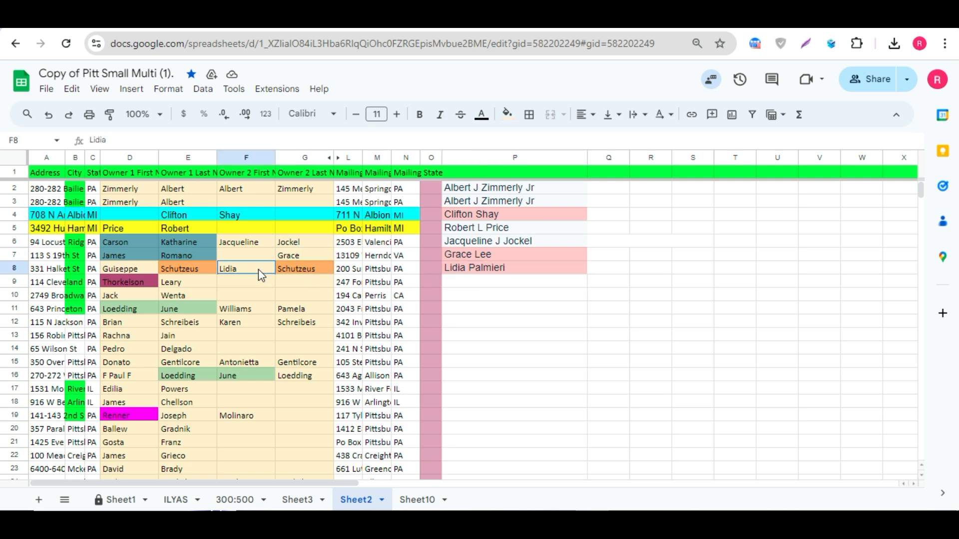
left_click(462, 272)
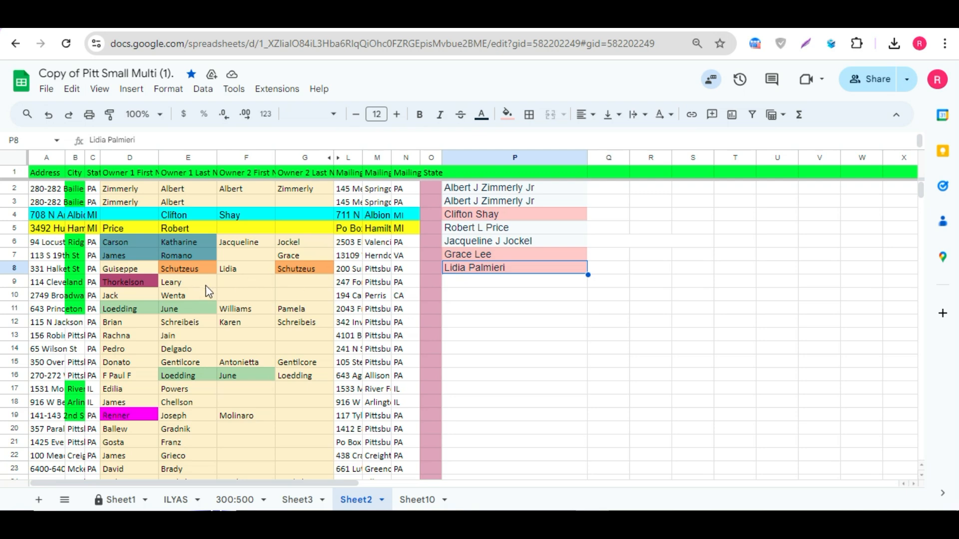
left_click(189, 227)
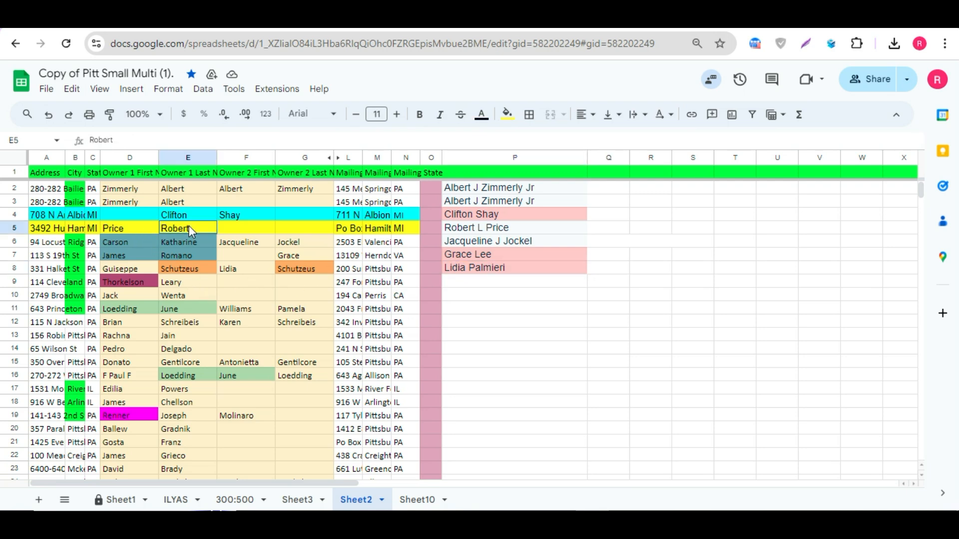
left_click(144, 227)
left_click(190, 253)
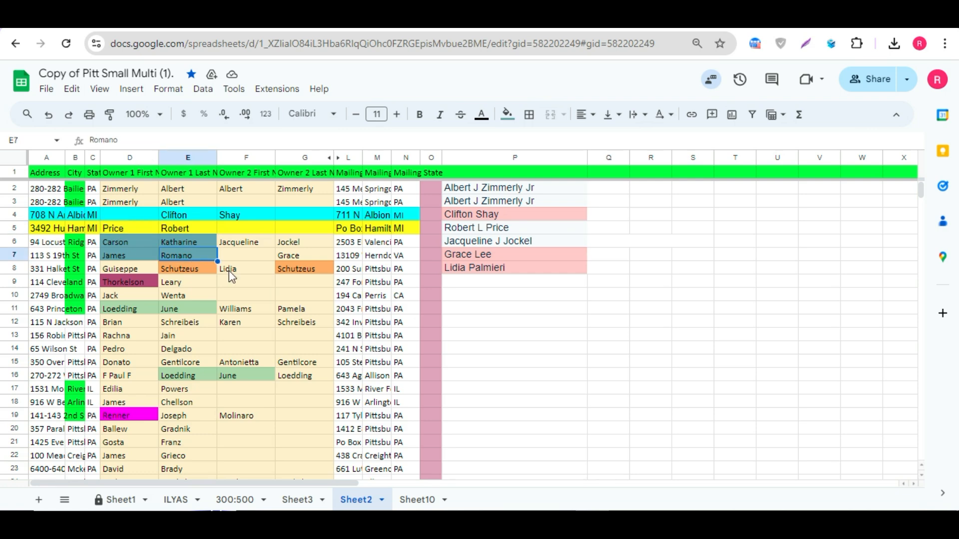
left_click_drag(138, 227, 186, 222)
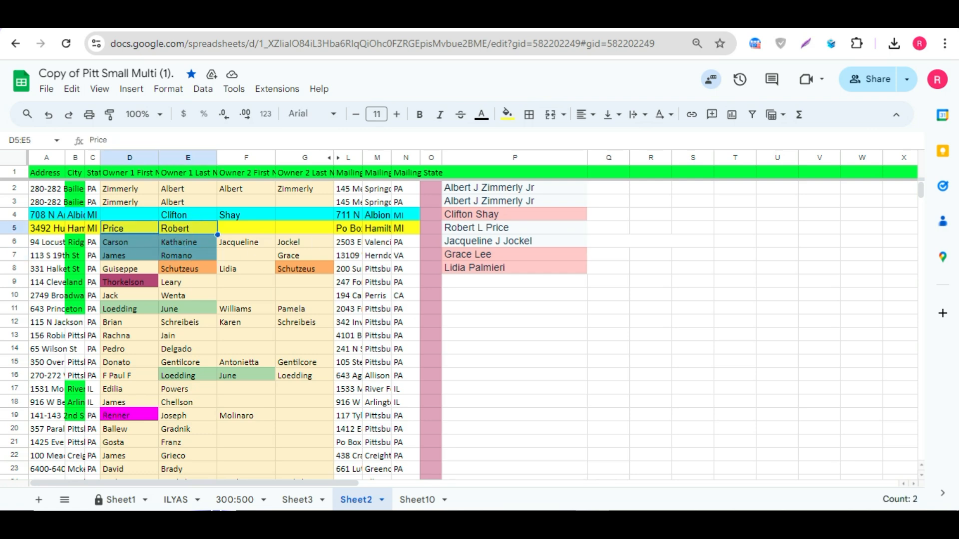
left_click(425, 18)
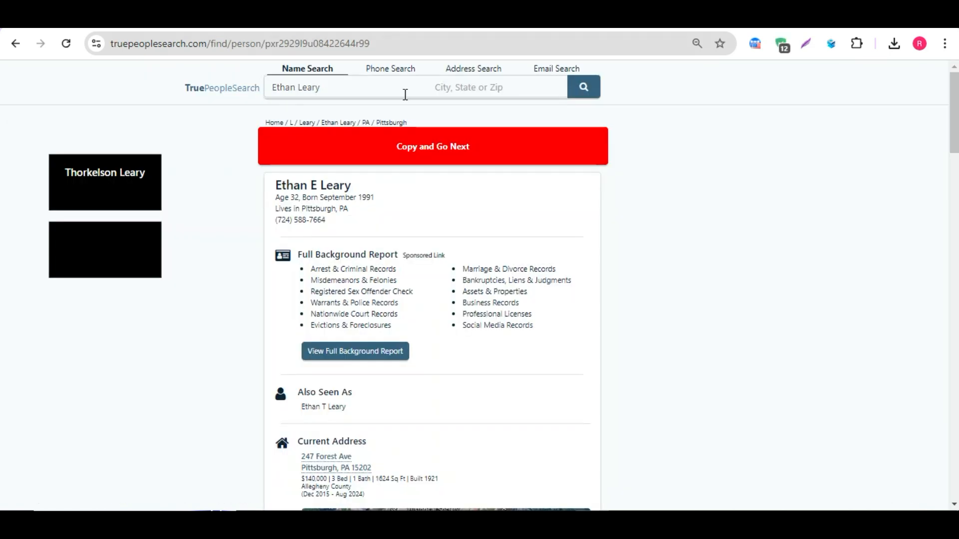
left_click(386, 155)
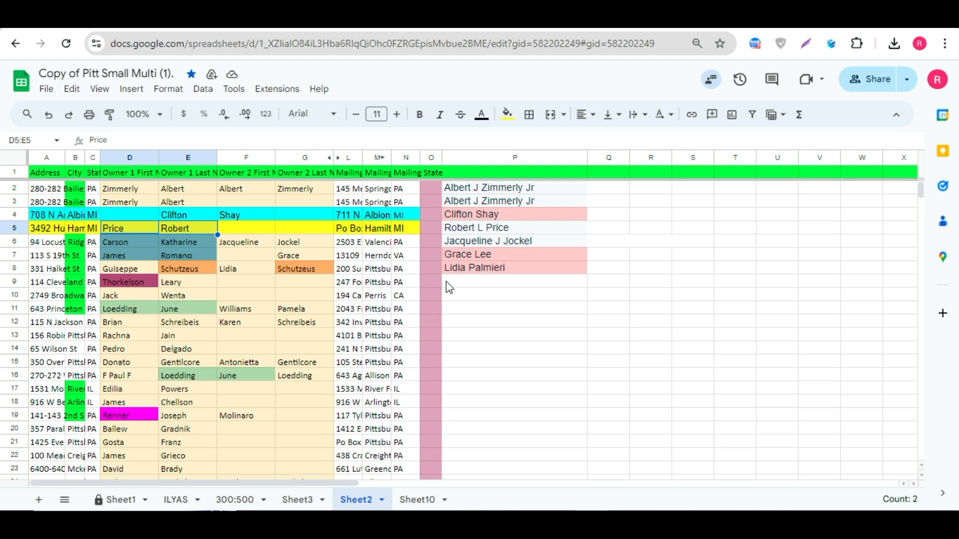
left_click(462, 283)
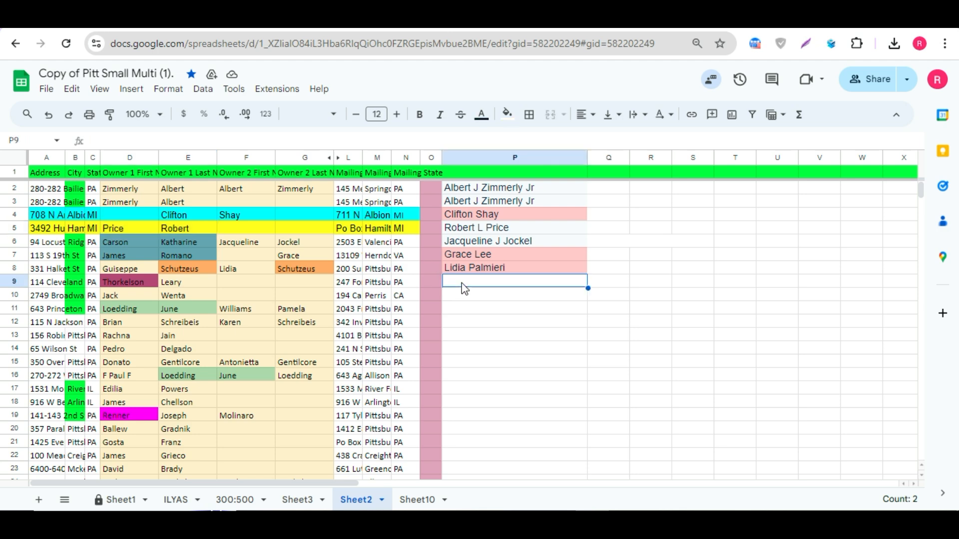
key("ctrl+v")
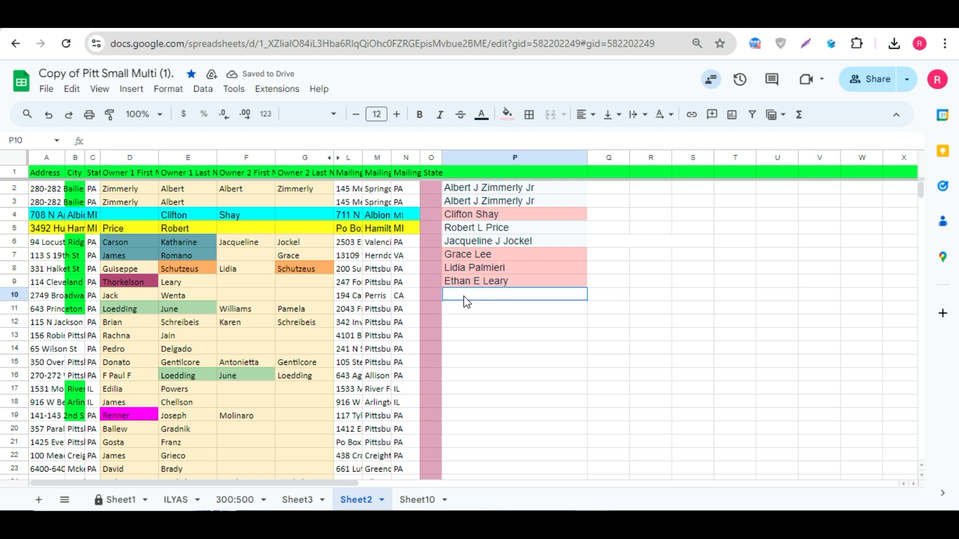
left_click(183, 284)
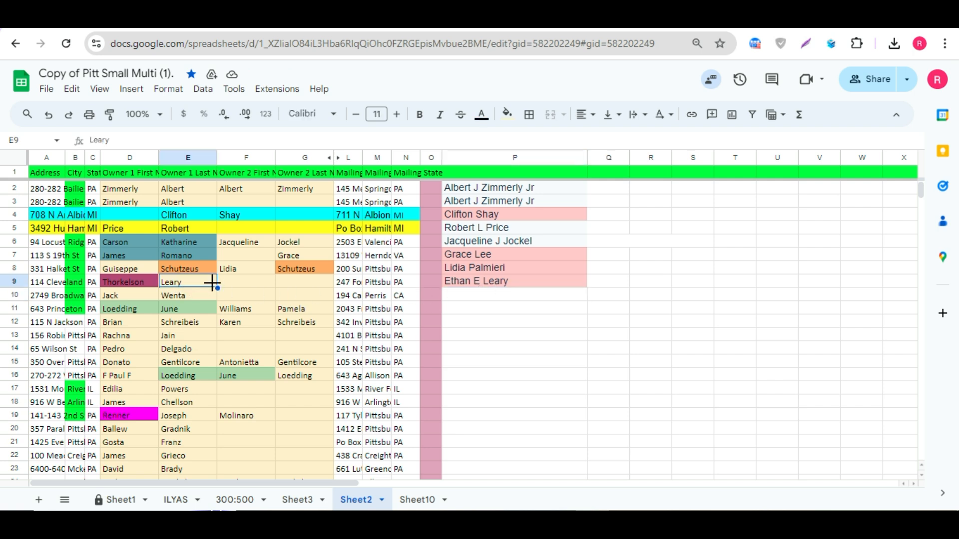
left_click(473, 286)
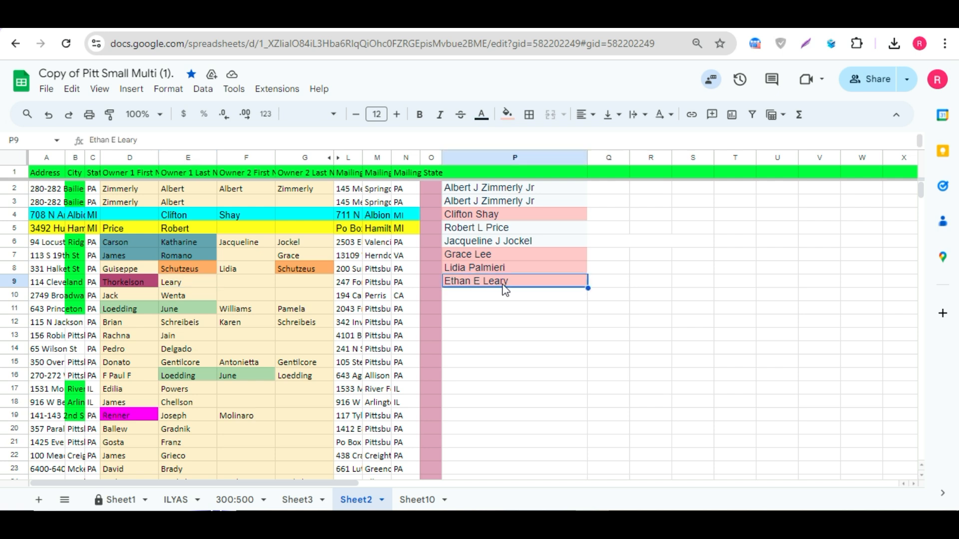
left_click(307, 255)
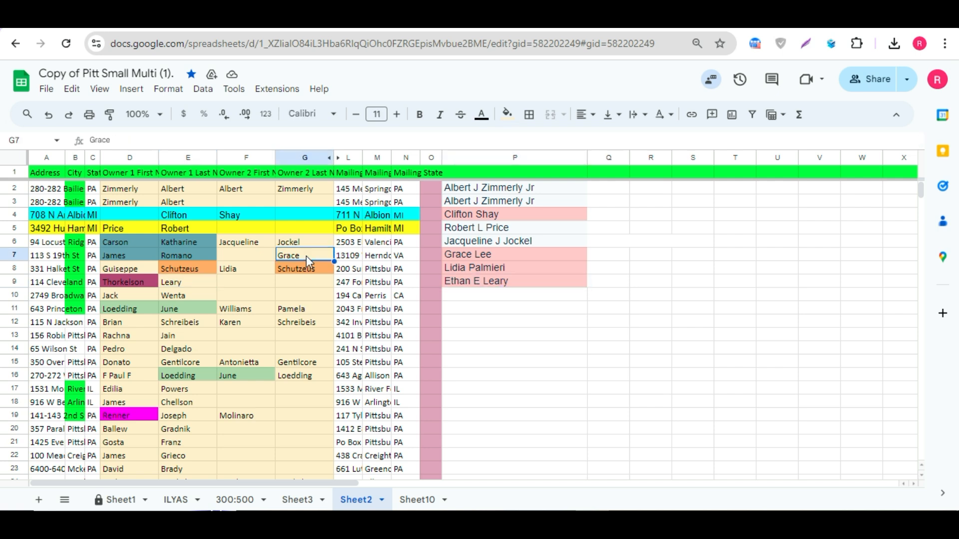
left_click(260, 271)
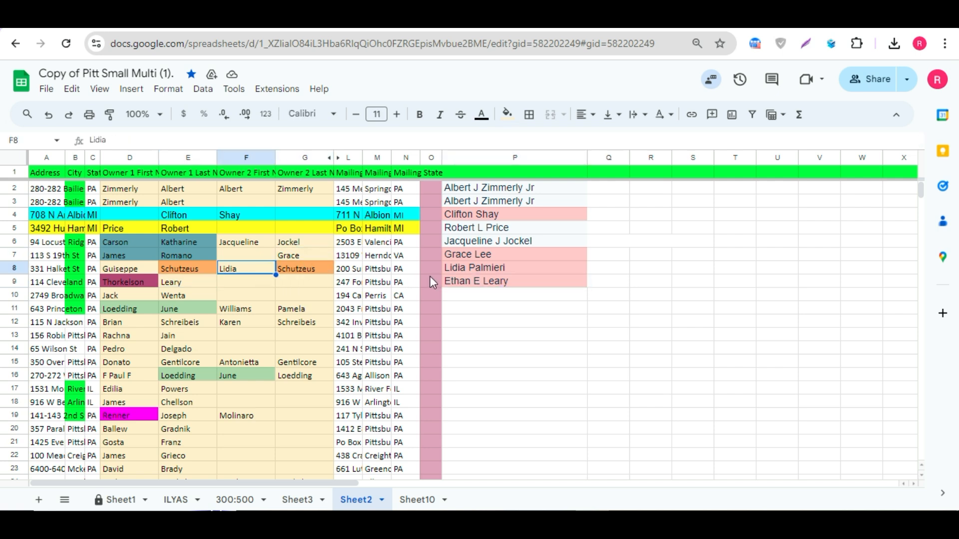
left_click(468, 283)
left_click(183, 285)
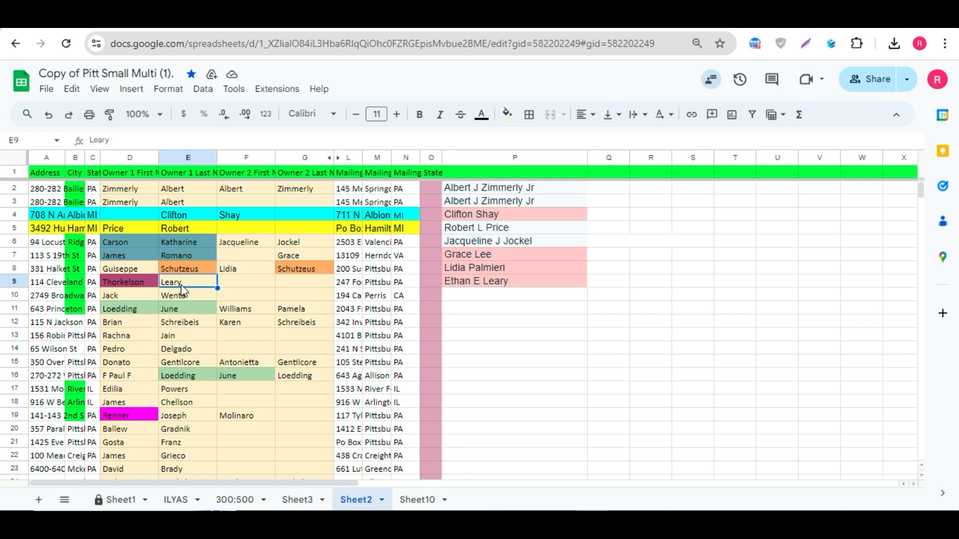
left_click(460, 295)
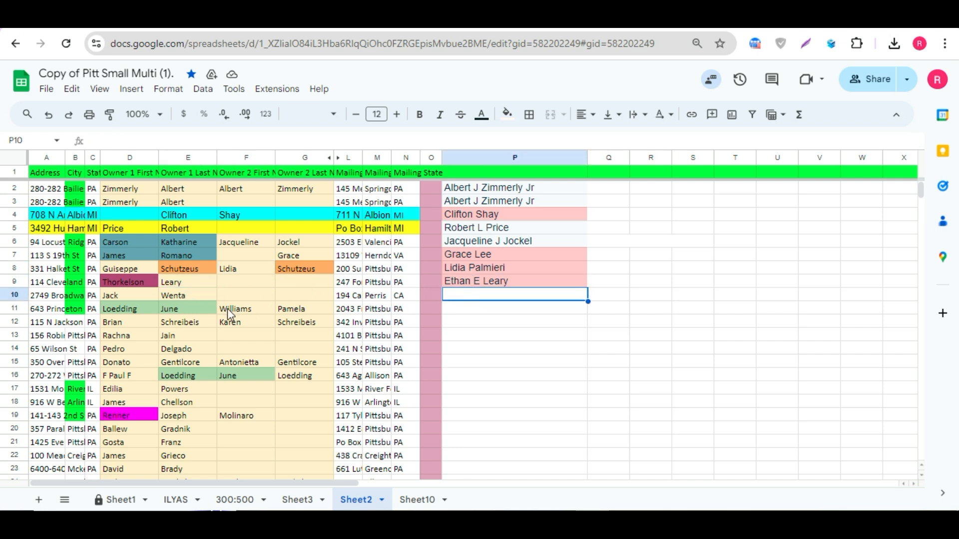
left_click(141, 298)
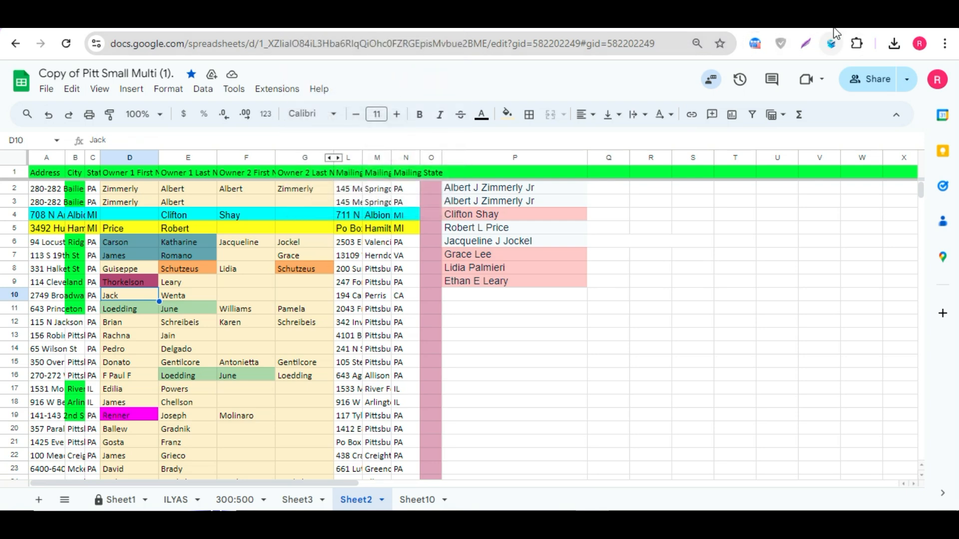
left_click(372, 18)
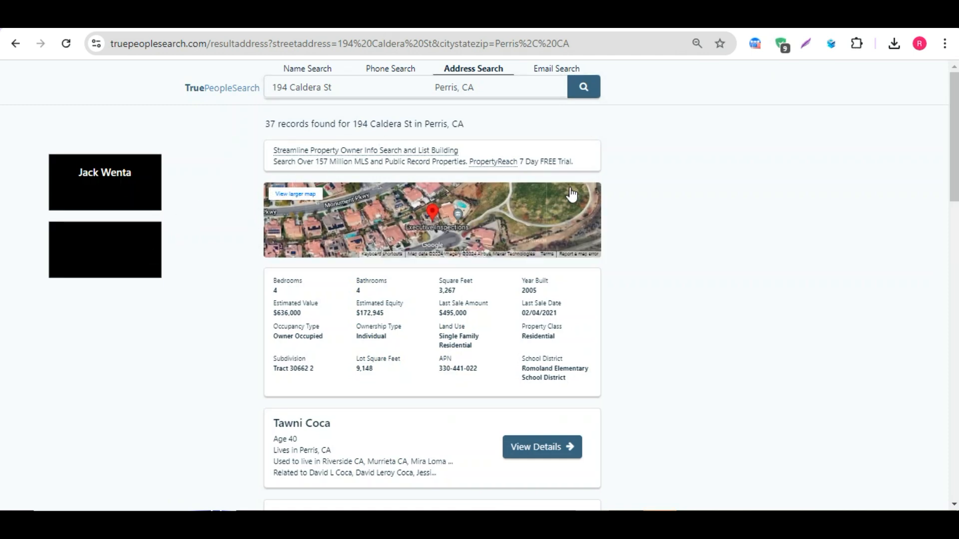
scroll(442, 218, "down", 4)
scroll(442, 217, "down", 2)
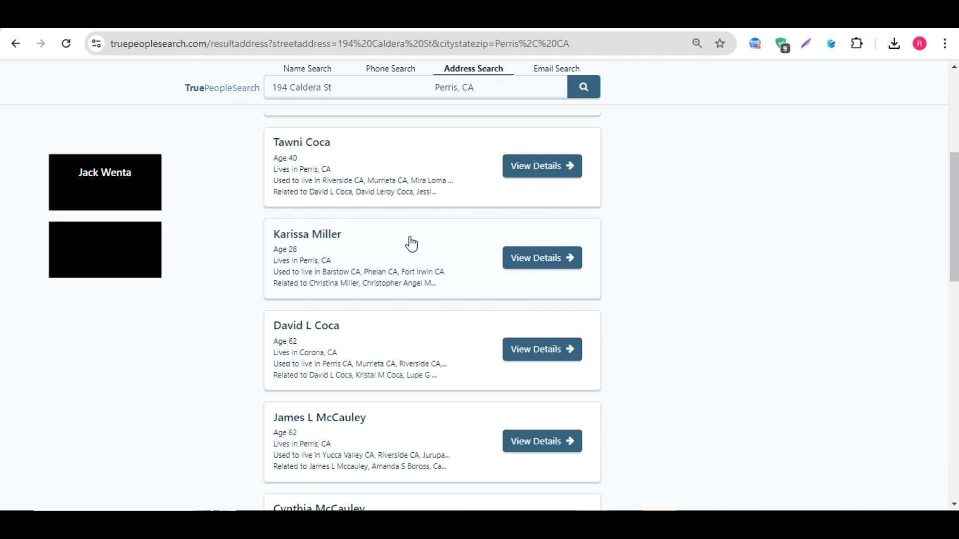
scroll(412, 244, "down", 15)
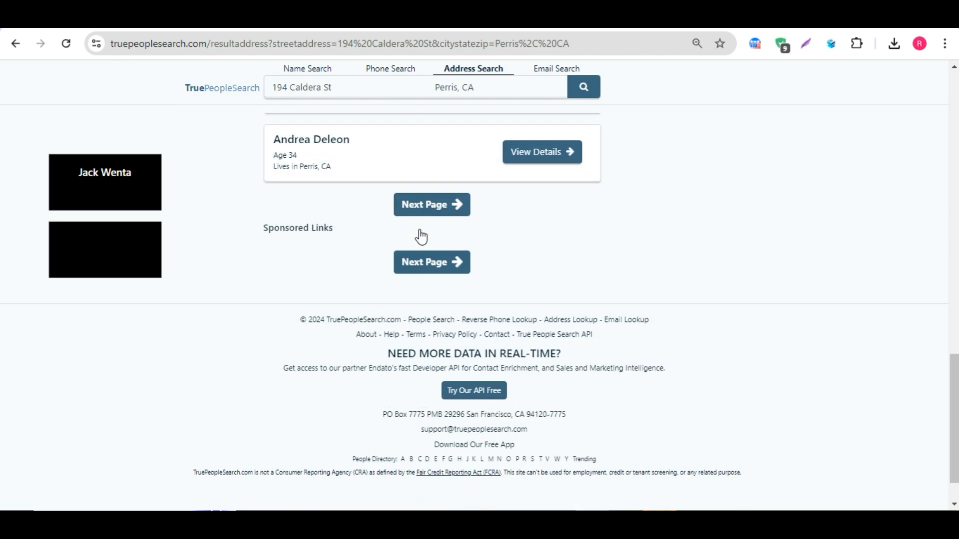
scroll(353, 262, "up", 20)
scroll(364, 261, "down", 8)
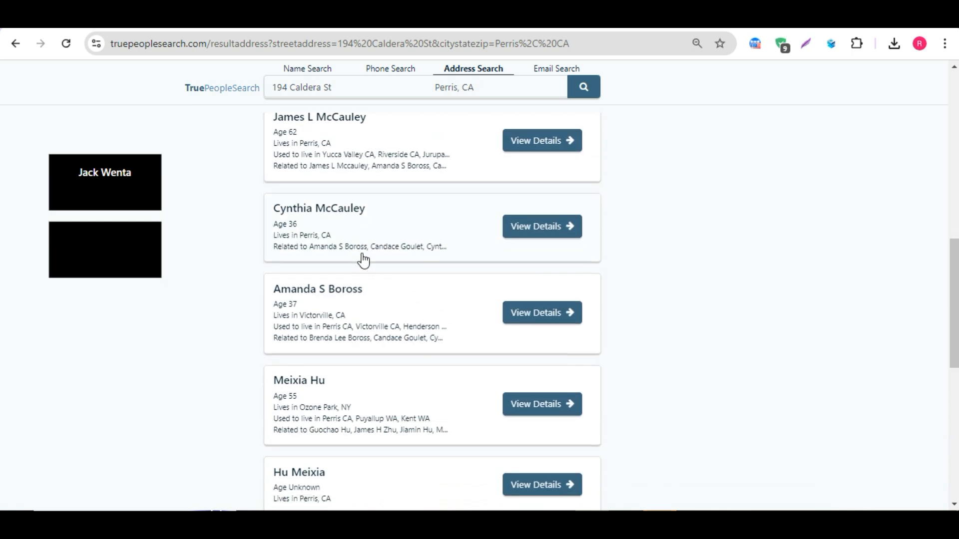
scroll(363, 261, "down", 6)
left_click(421, 350)
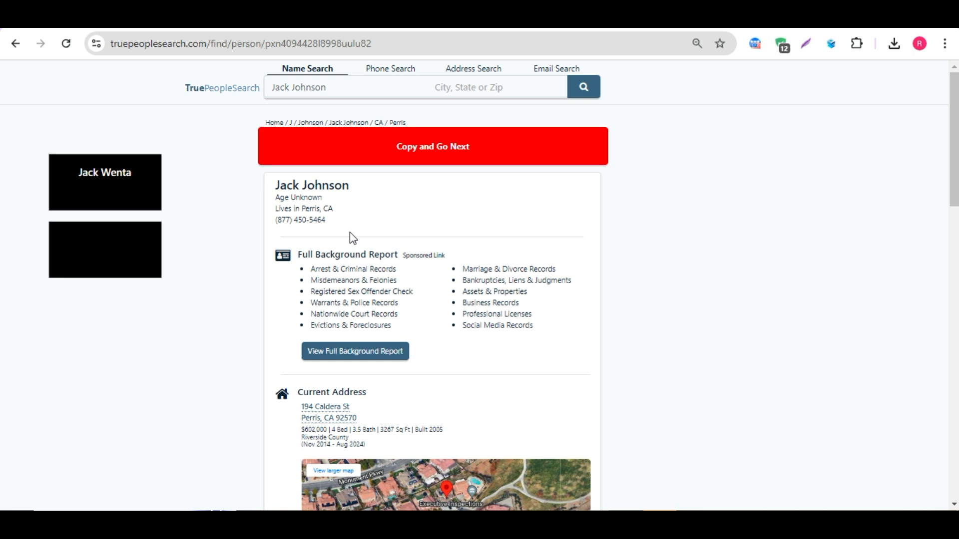
left_click(418, 149)
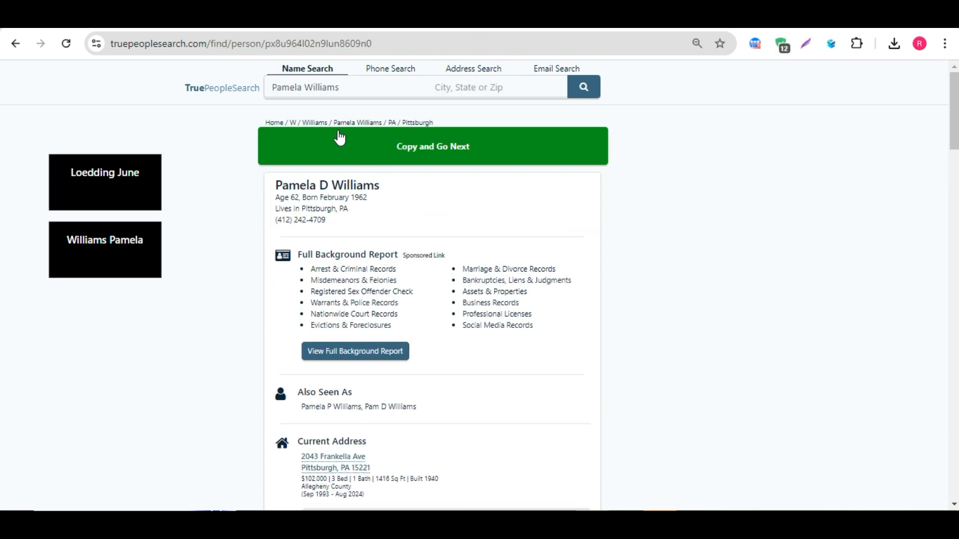
left_click(290, 20)
left_click(462, 295)
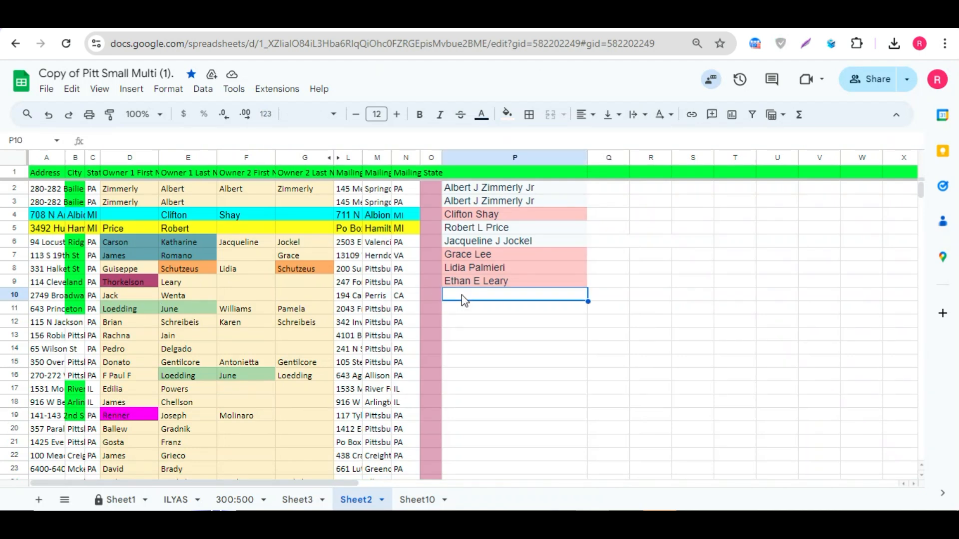
key("ctrl+v")
left_click(472, 307)
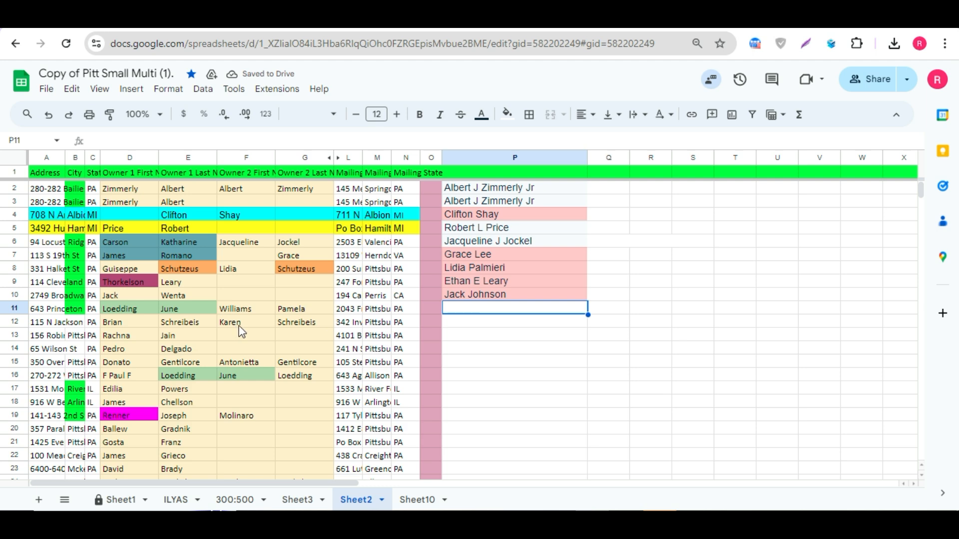
left_click(473, 297)
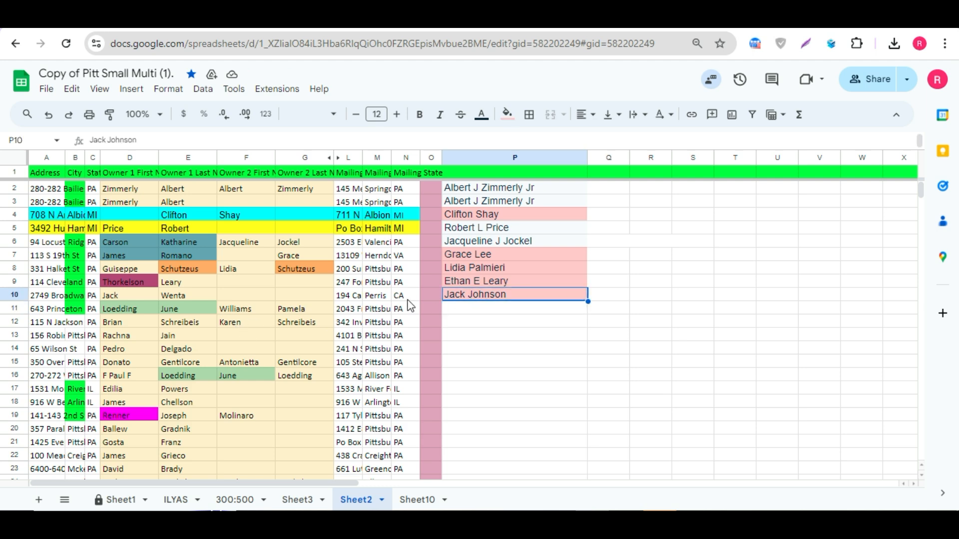
left_click(121, 297)
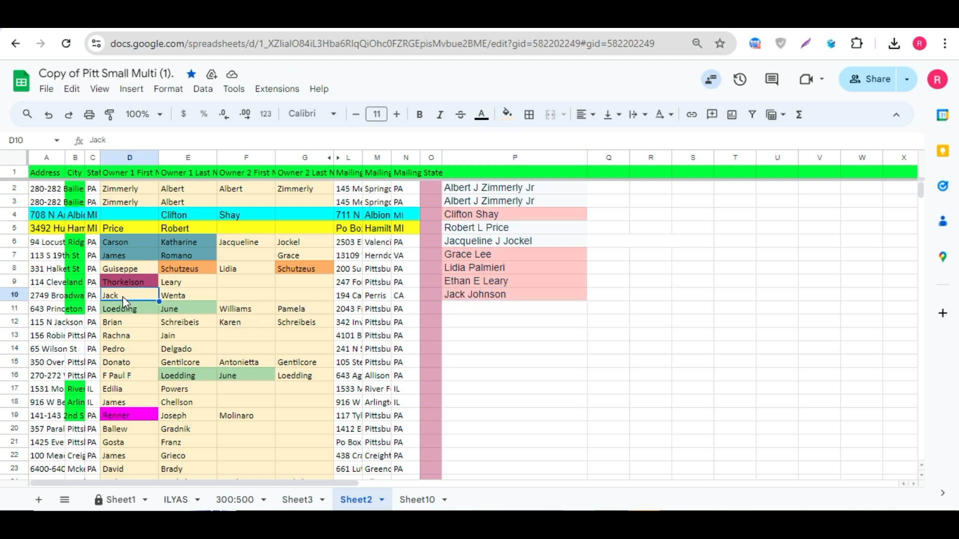
left_click(296, 255)
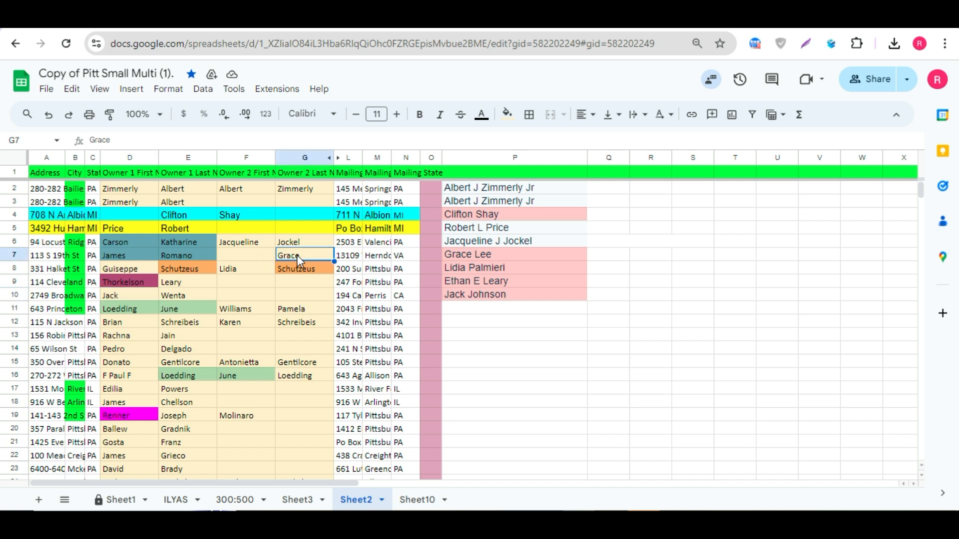
left_click(256, 268)
left_click(189, 282)
left_click(125, 296)
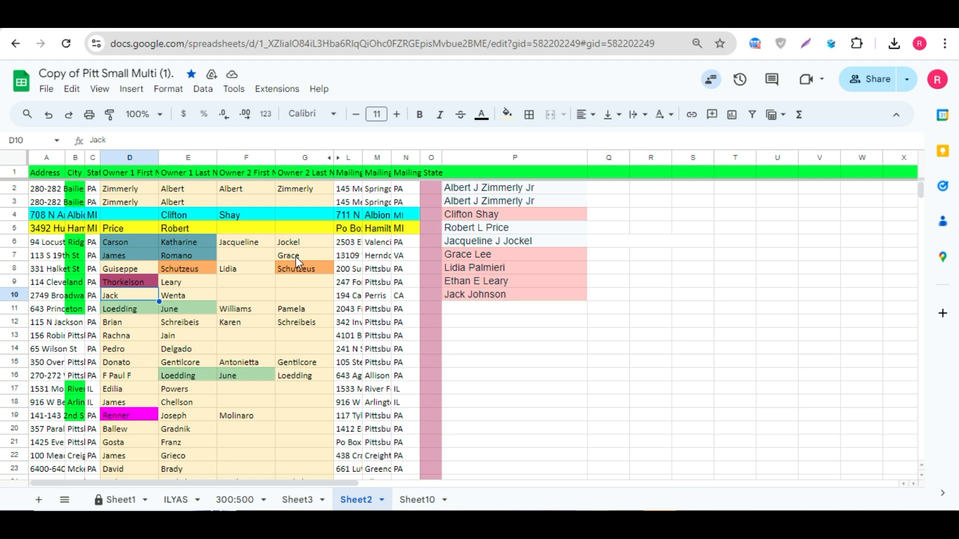
left_click_drag(295, 256, 131, 295)
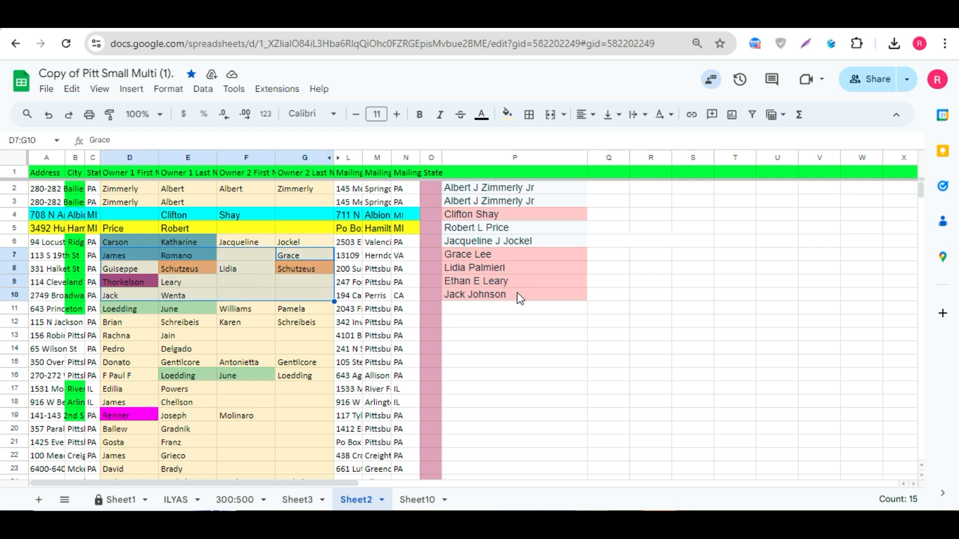
Step: Compare the owner name cells in rows 3, 10 and 13 with the names pasted in column P
left_click(505, 317)
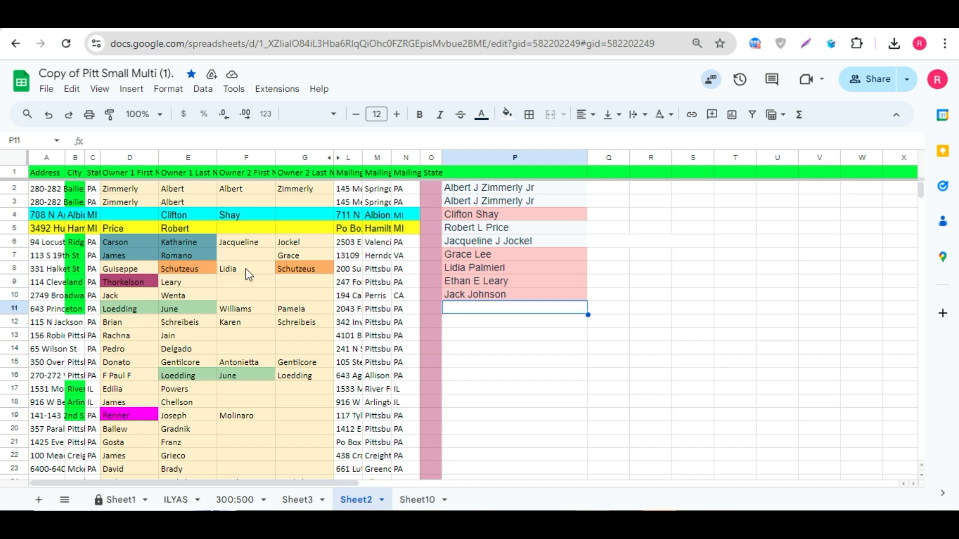
left_click_drag(131, 291, 178, 292)
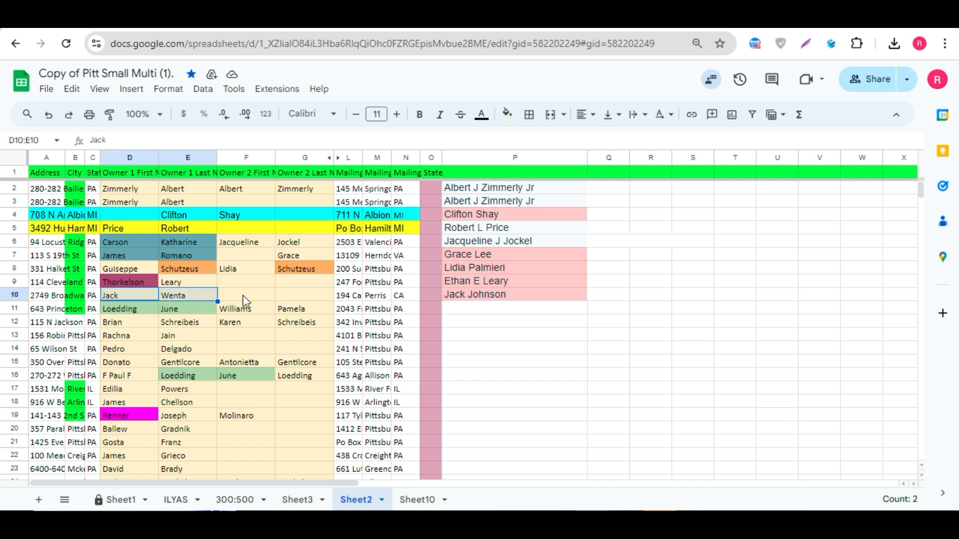
left_click_drag(243, 296, 298, 296)
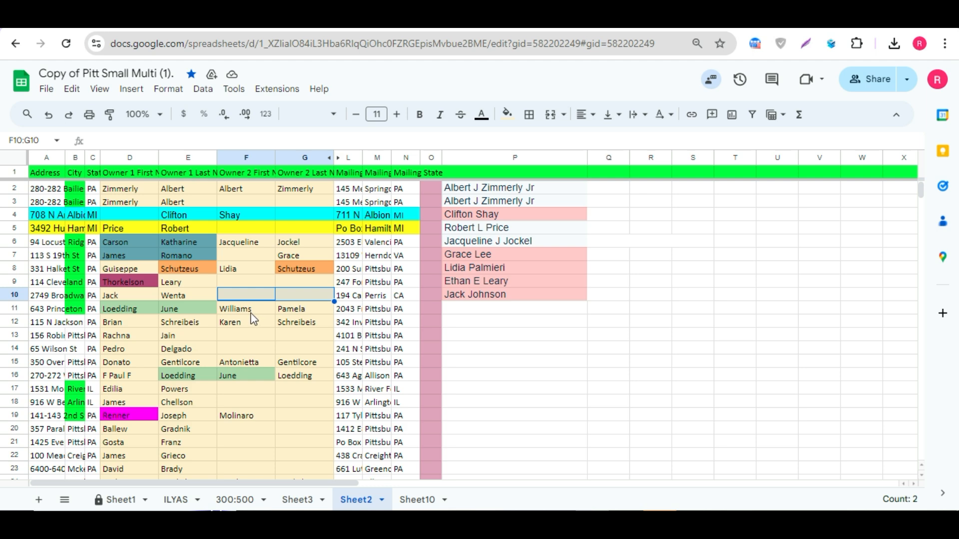
left_click(254, 337)
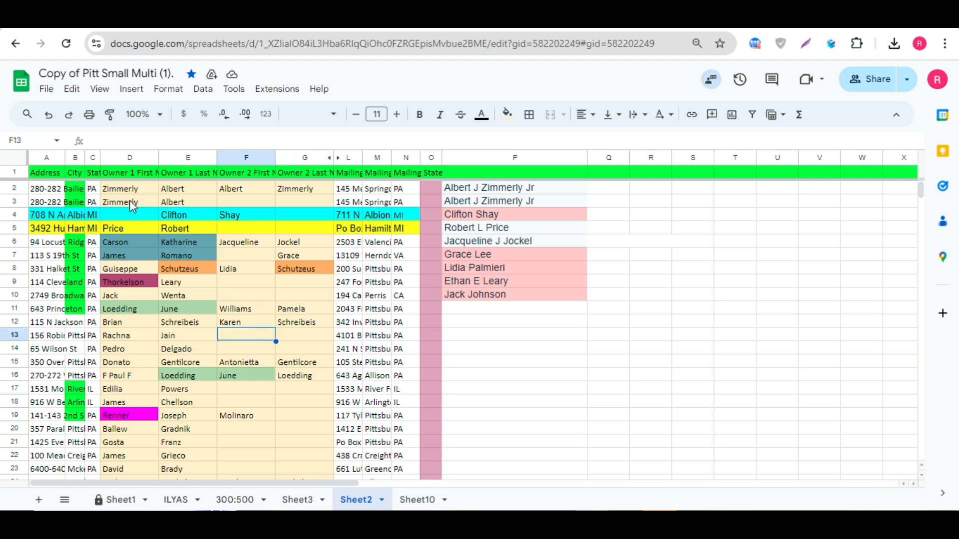
left_click_drag(129, 199, 170, 199)
left_click(253, 206)
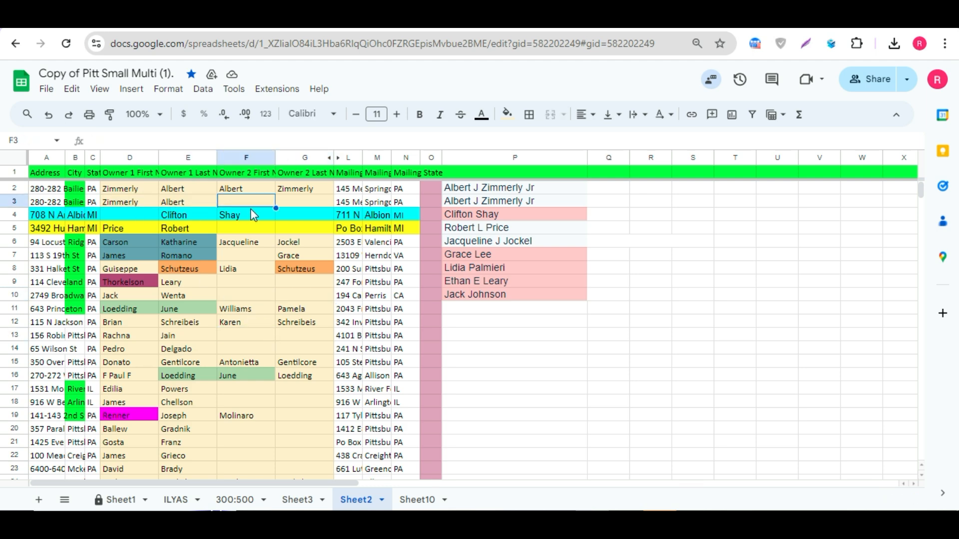
left_click(297, 204)
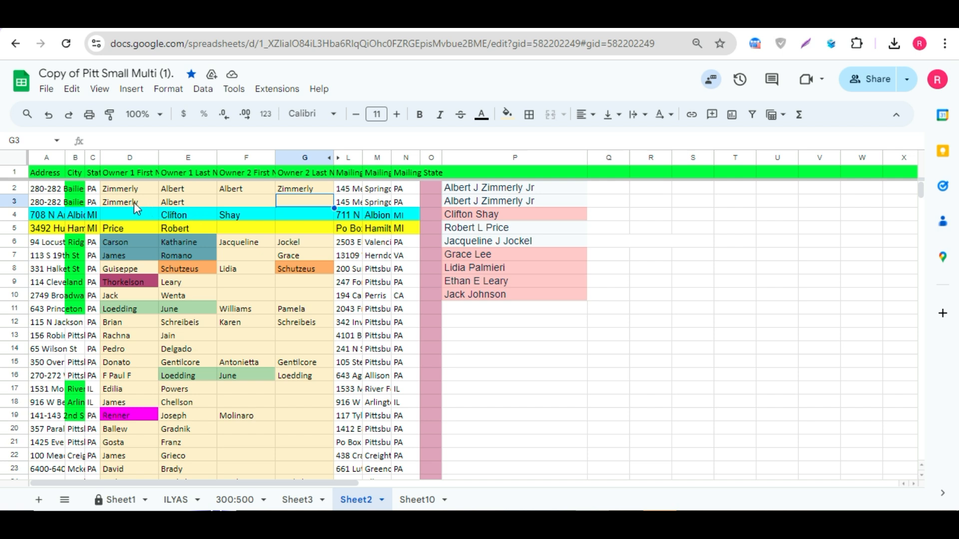
left_click(221, 201)
left_click_drag(198, 203, 129, 203)
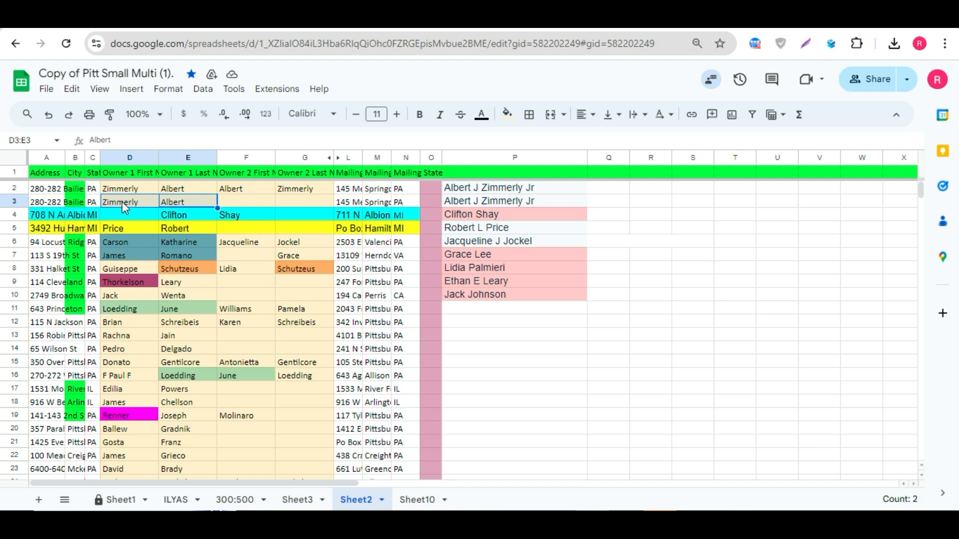
left_click(464, 199)
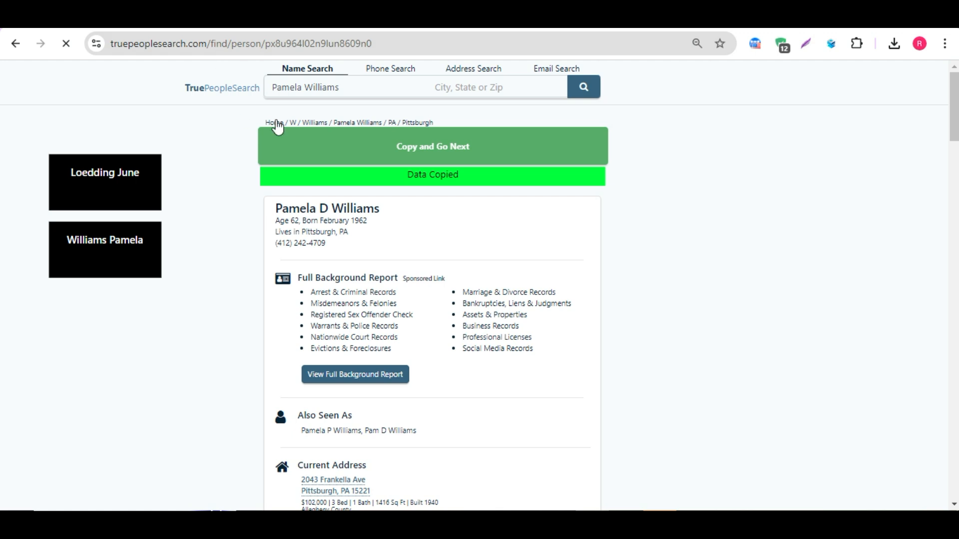
Step: Copy the row 12 owner's result with Copy and Go Next, then return with Previous Line in Data Extractor
left_click(295, 145)
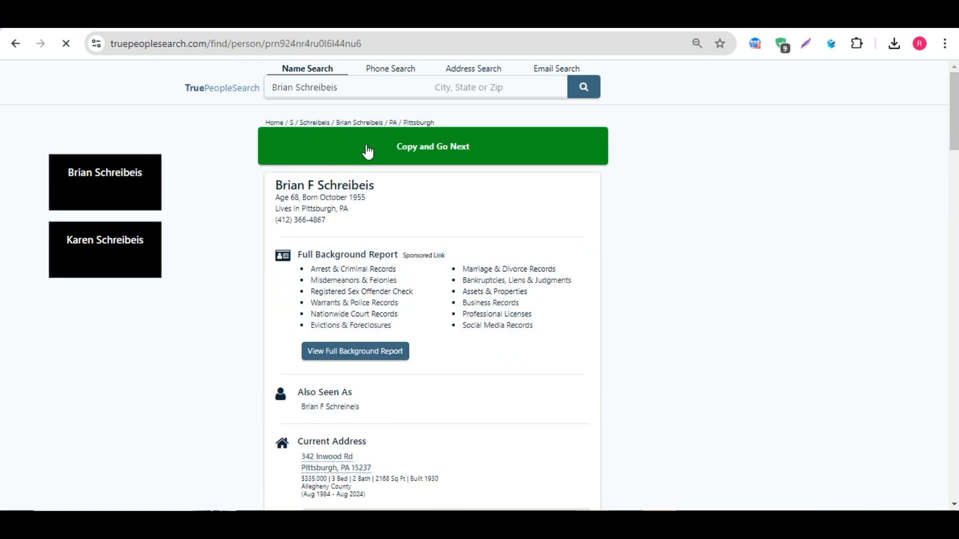
left_click(367, 150)
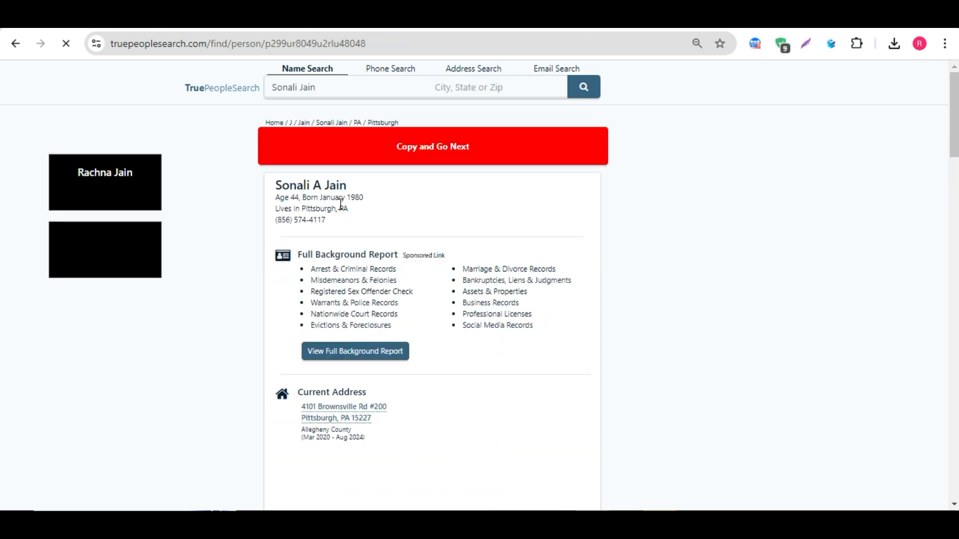
left_click(358, 164)
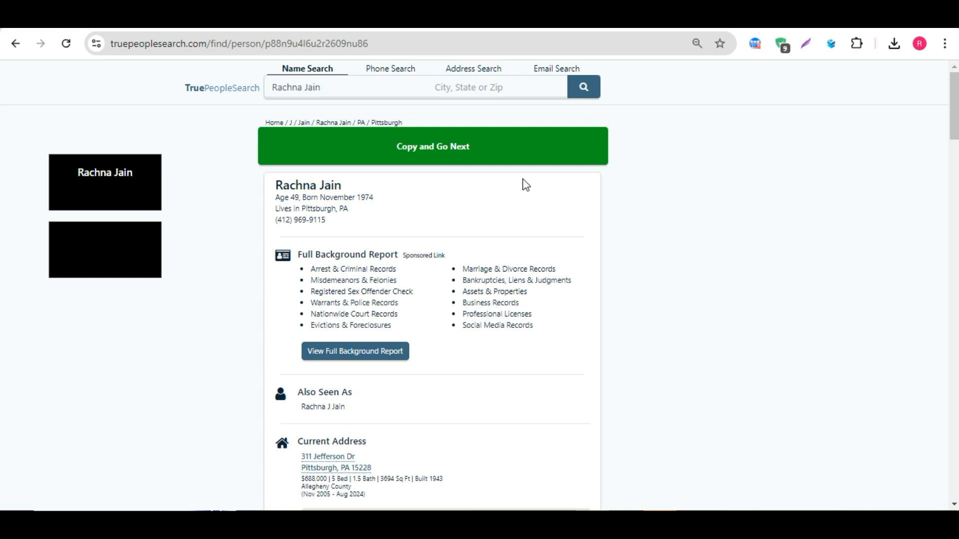
left_click(831, 44)
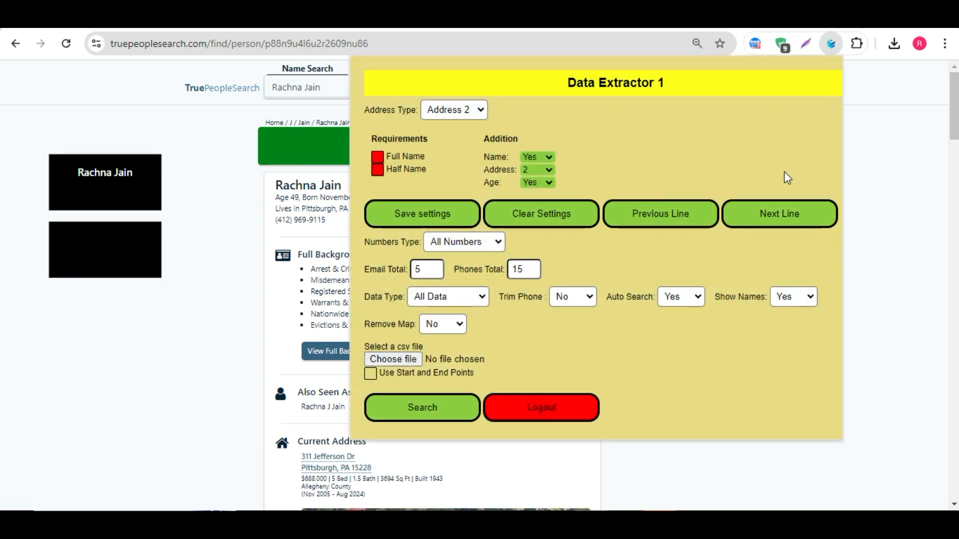
left_click(633, 219)
left_click(118, 315)
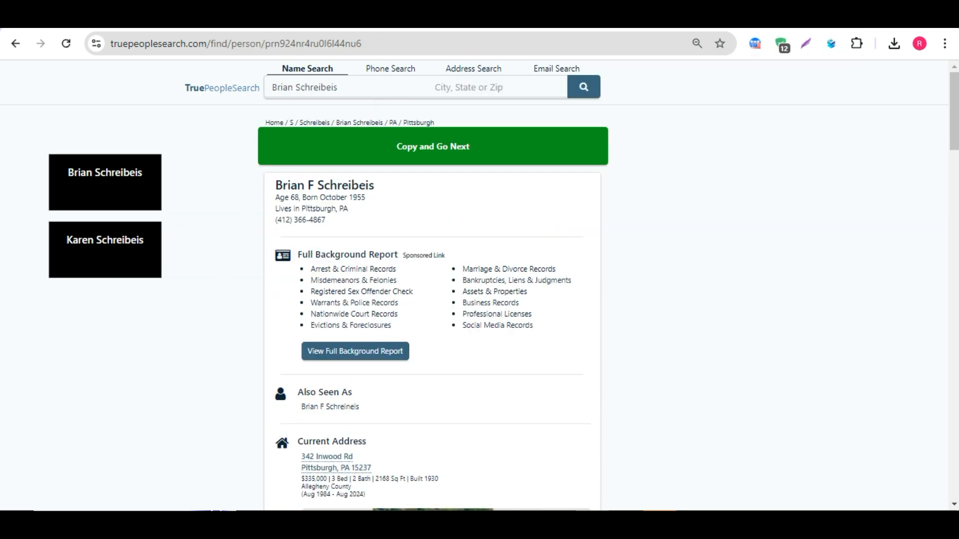
Step: Check the owner name cells in rows 12 and 13, then copy the row 12 owner's result with Copy and Go Next
left_click(272, 17)
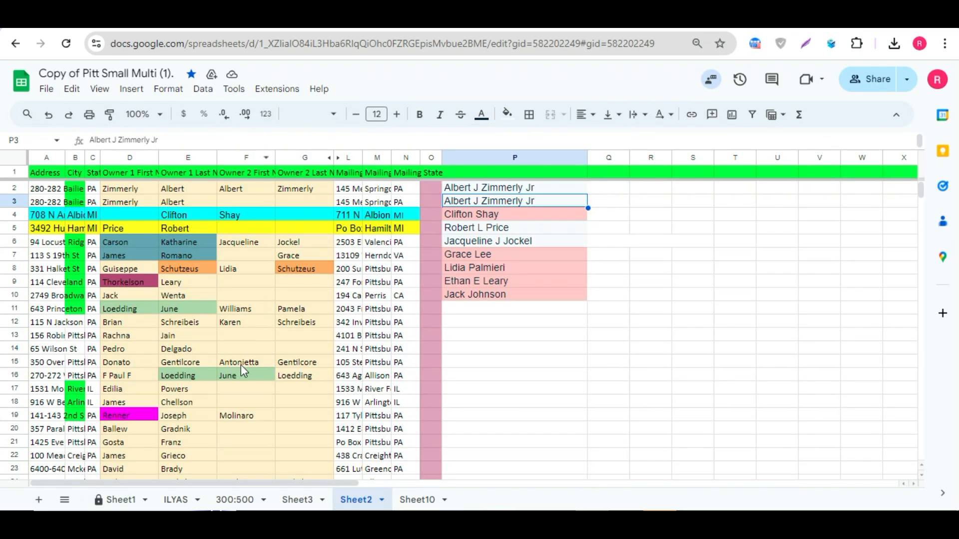
left_click_drag(113, 323, 177, 322)
left_click(295, 336)
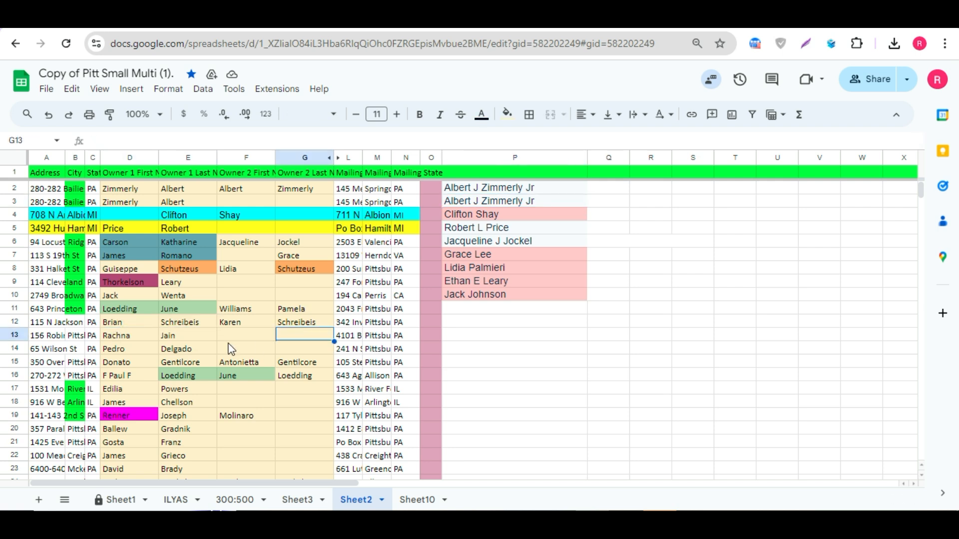
left_click(194, 338)
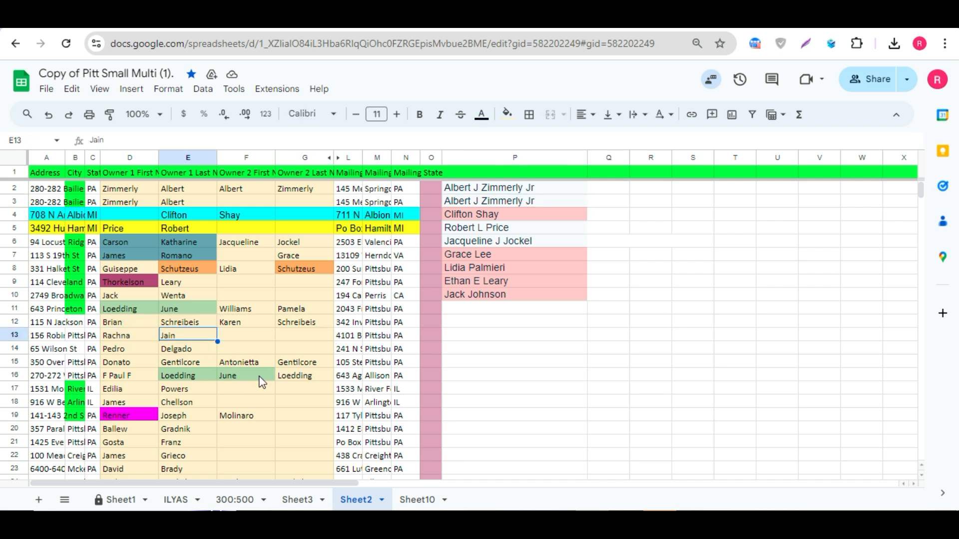
key("ctrl+Tab")
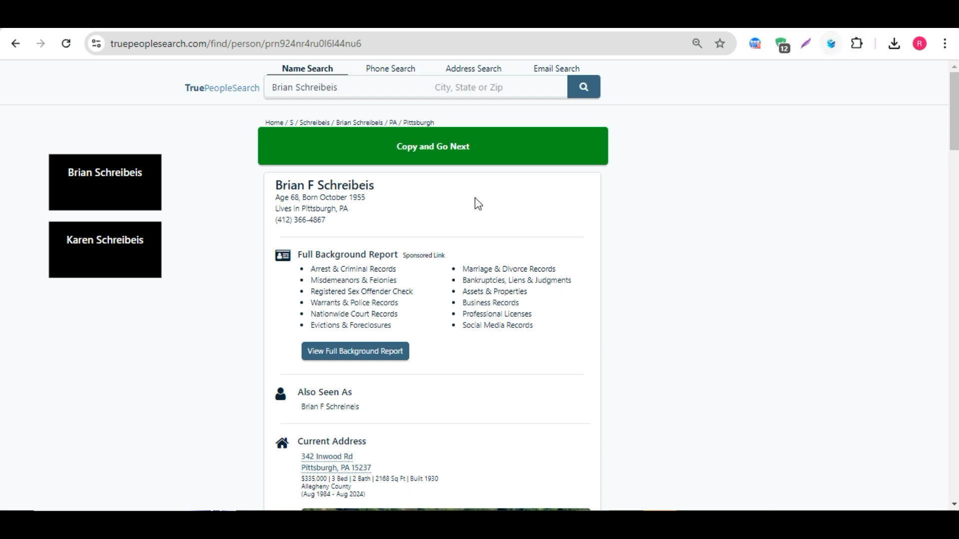
left_click(438, 155)
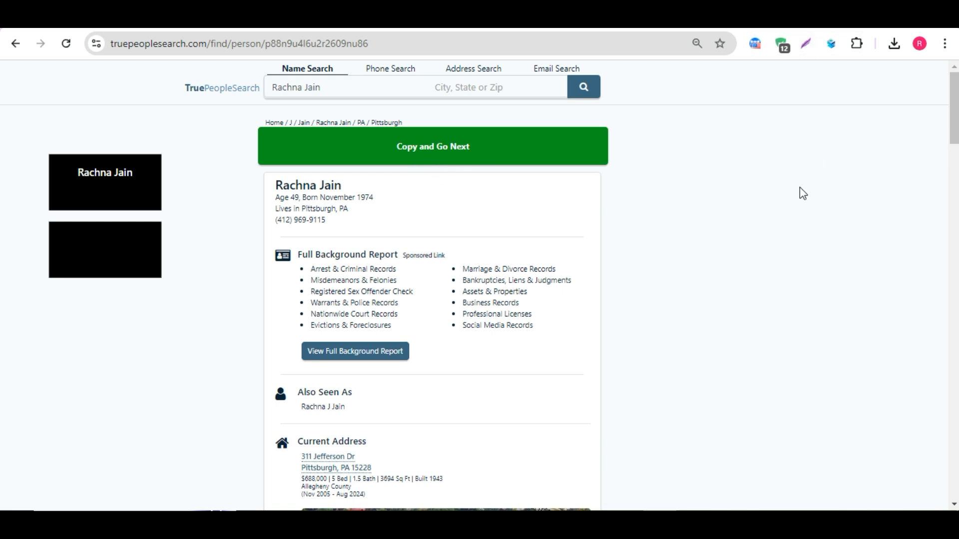
Step: Enable Use Start and End Points in Data Extractor and open the Data Type options
left_click(832, 45)
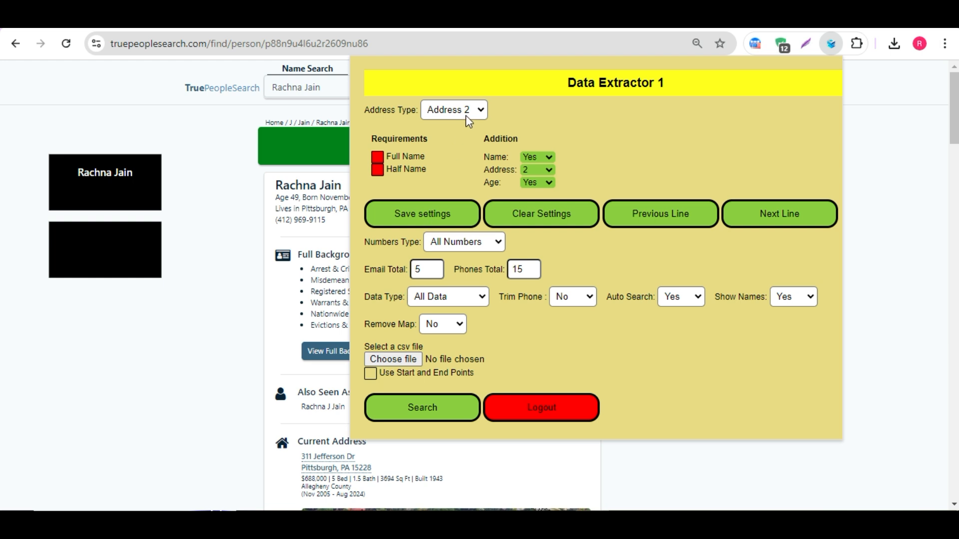
left_click(371, 374)
left_click(431, 404)
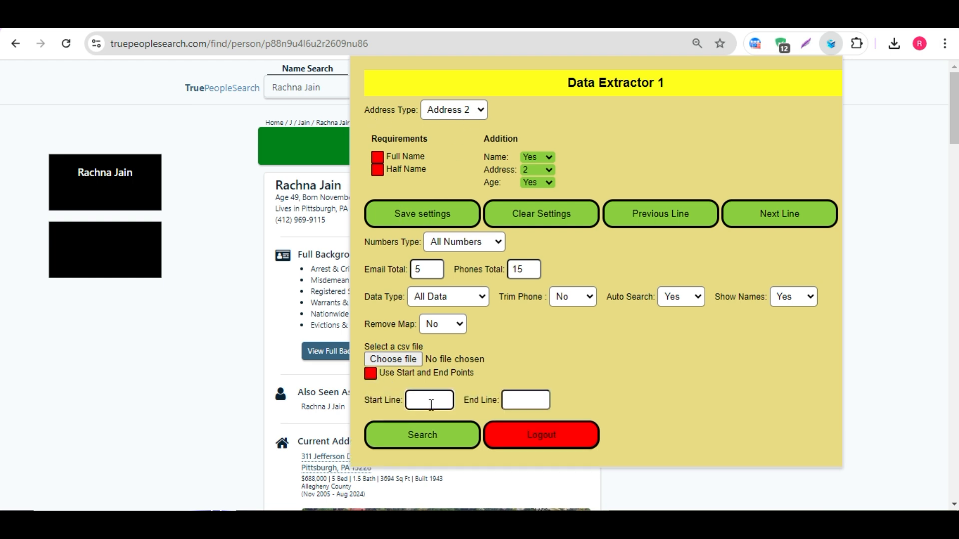
left_click(478, 300)
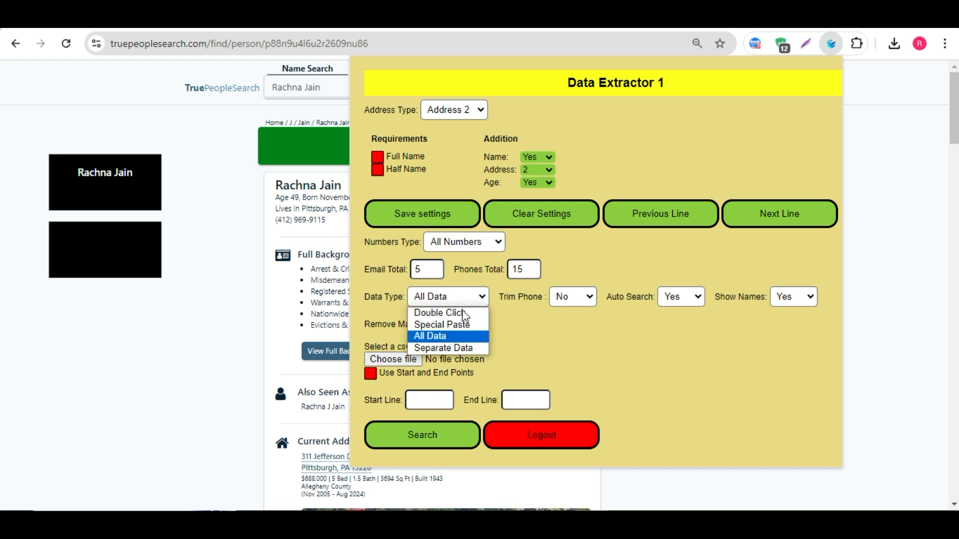
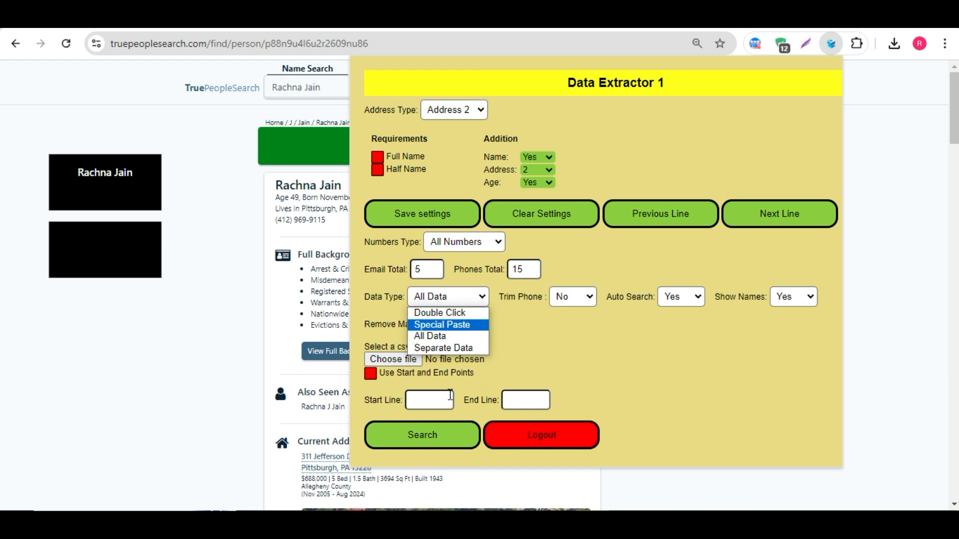
Step: Set the Data Extractor start line to 150, save the settings and start the search
left_click(436, 399)
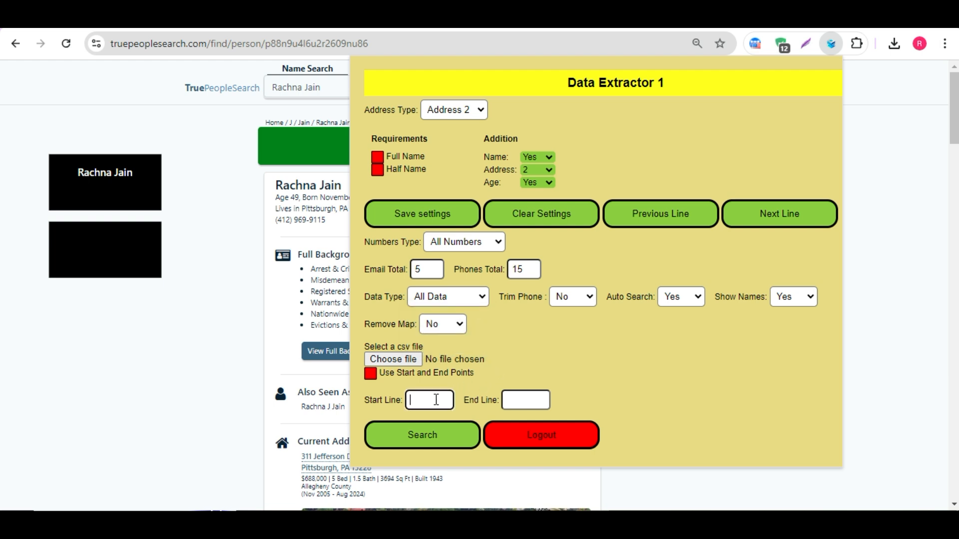
type("150")
left_click(428, 215)
key("Return")
left_click(417, 439)
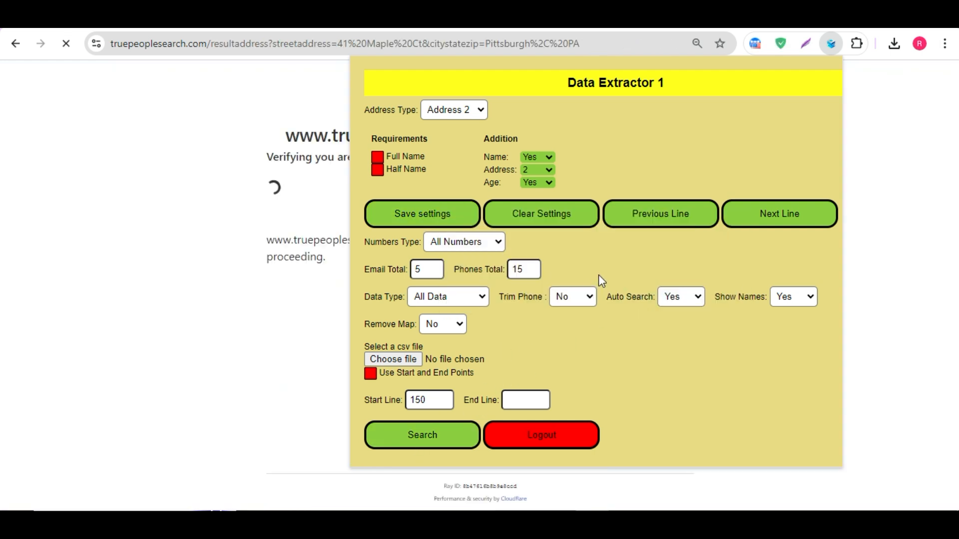
Step: Pass the human verification check on TruePeopleSearch and select the found owner's name
left_click(98, 270)
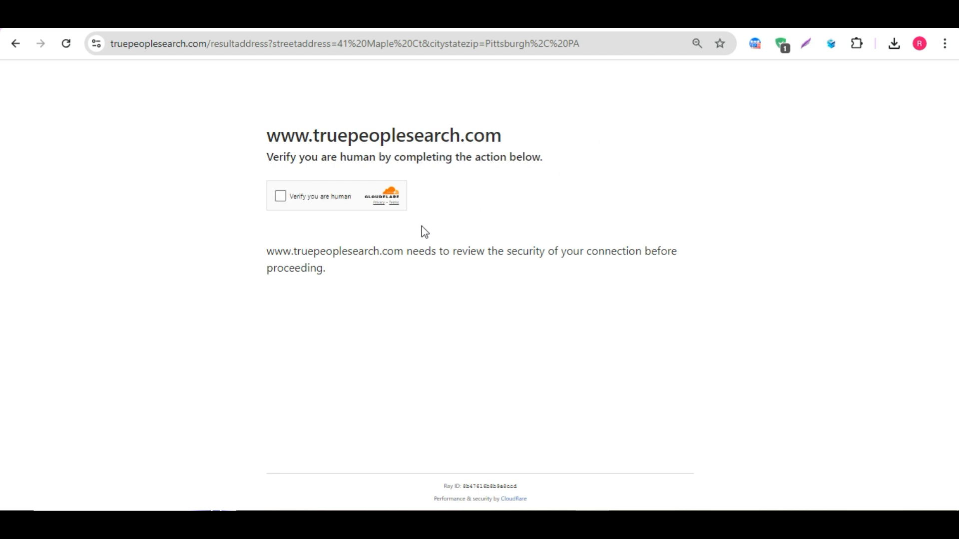
left_click(280, 198)
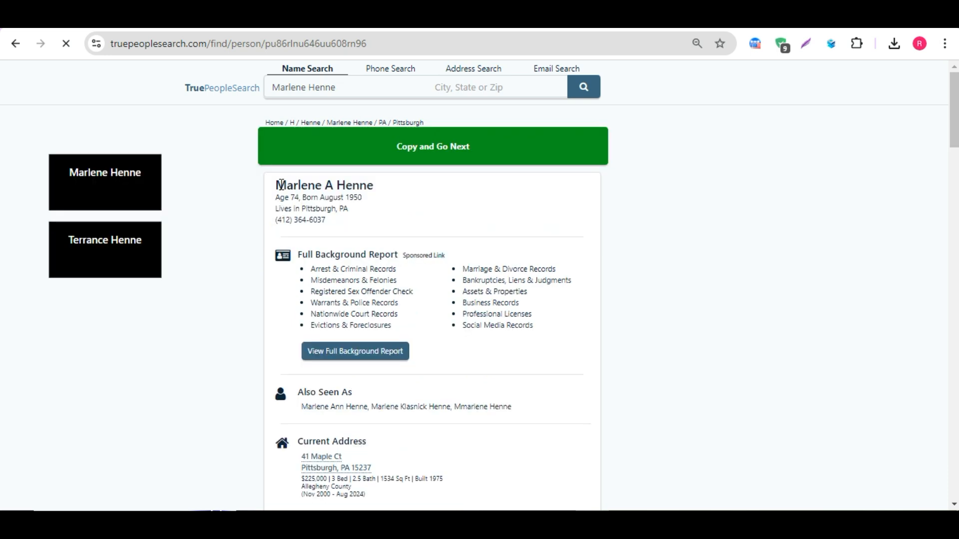
left_click_drag(281, 185, 375, 185)
key("ctrl+c")
Step: Compare the owner name cells in row 150 of the sheet with the found person
key("alt+Tab")
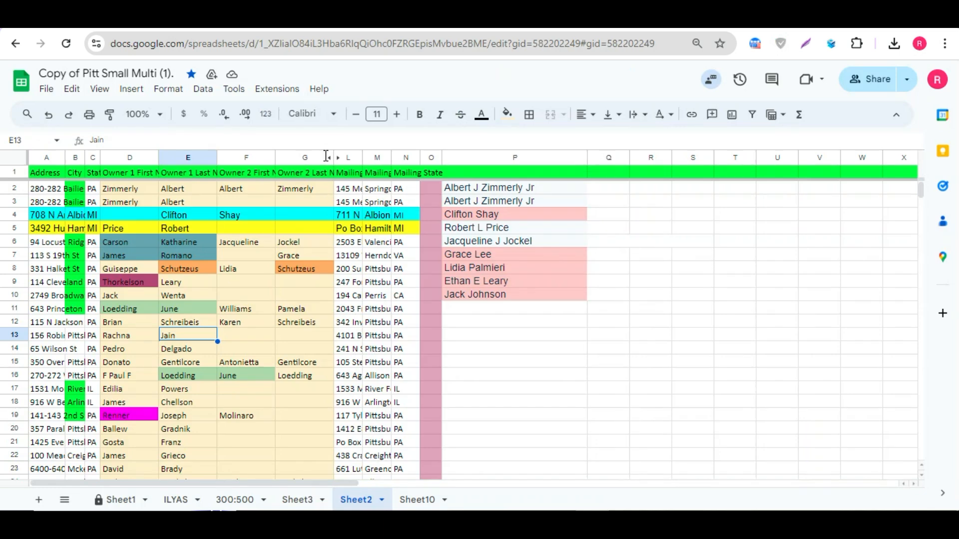
left_click(304, 282)
scroll(243, 334, "down", 20)
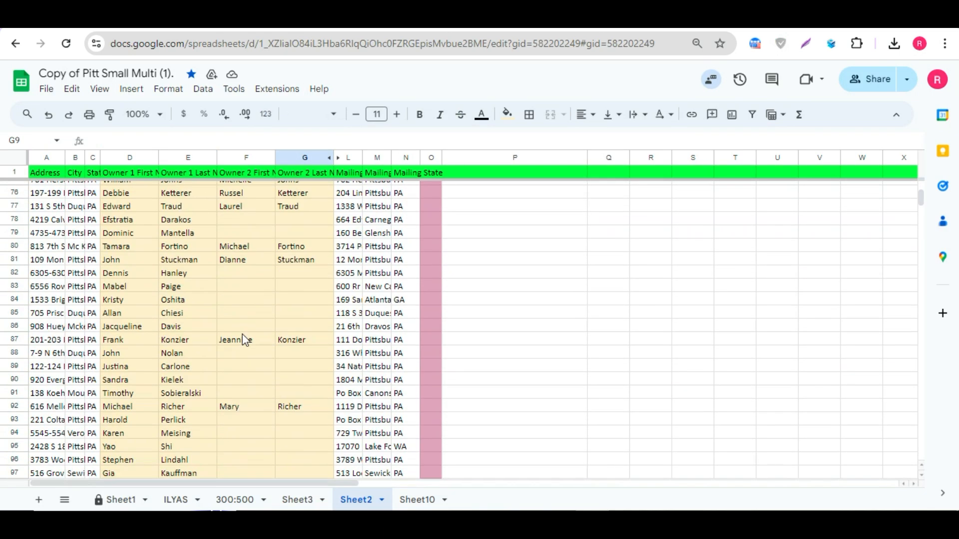
scroll(243, 334, "down", 18)
left_click(15, 267)
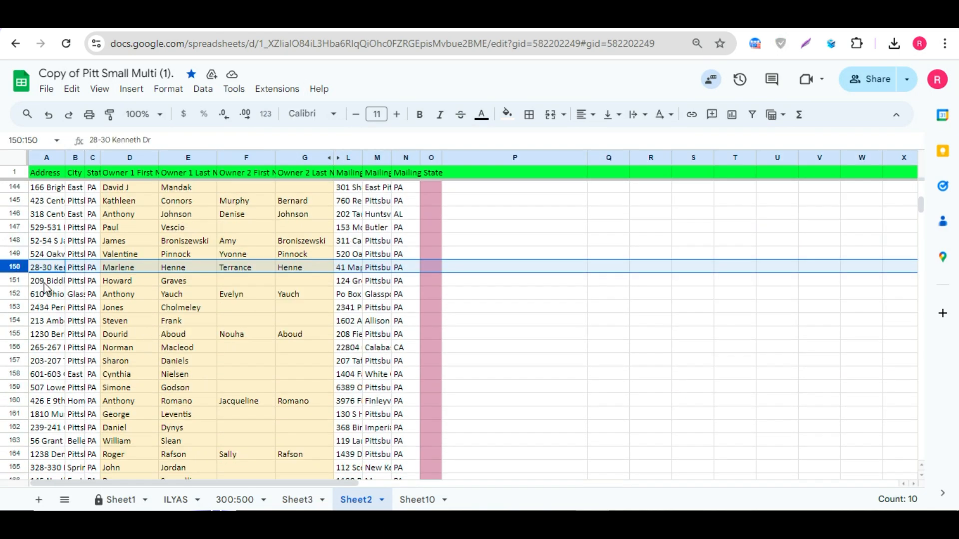
left_click(122, 268)
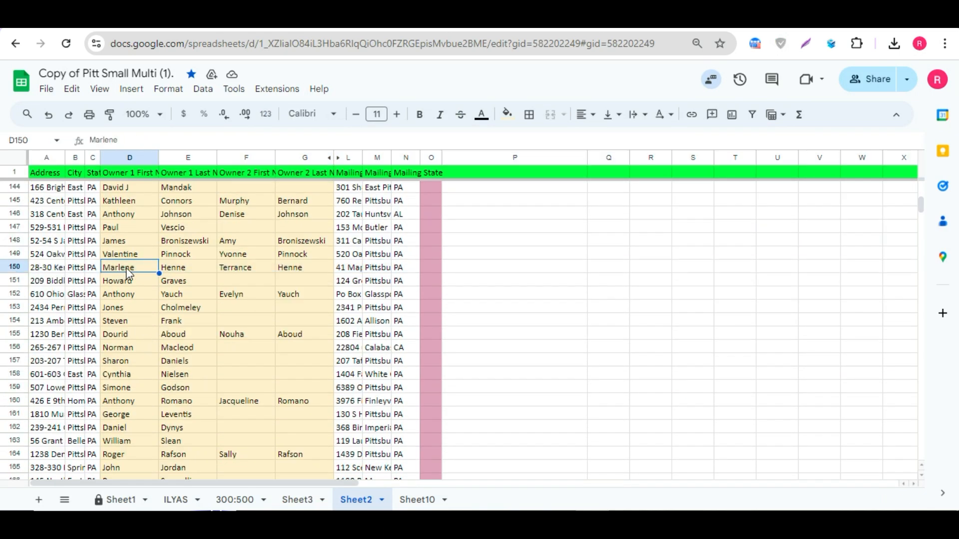
left_click(174, 269)
left_click_drag(227, 269, 292, 268)
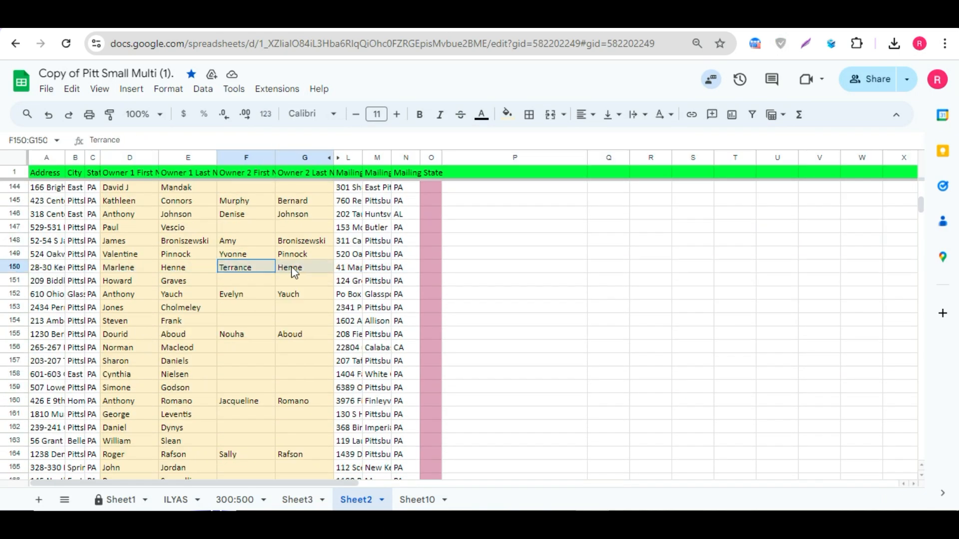
Step: Select the displayed owner names and copy the result with Copy and Go Next
left_click(367, 23)
left_click_drag(144, 173, 68, 174)
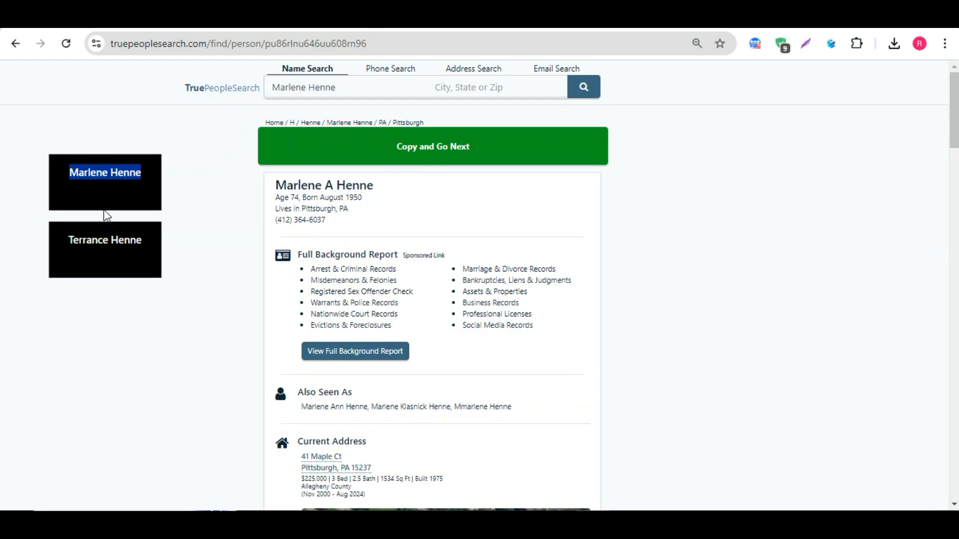
left_click_drag(67, 240, 142, 240)
left_click(307, 228)
left_click(367, 155)
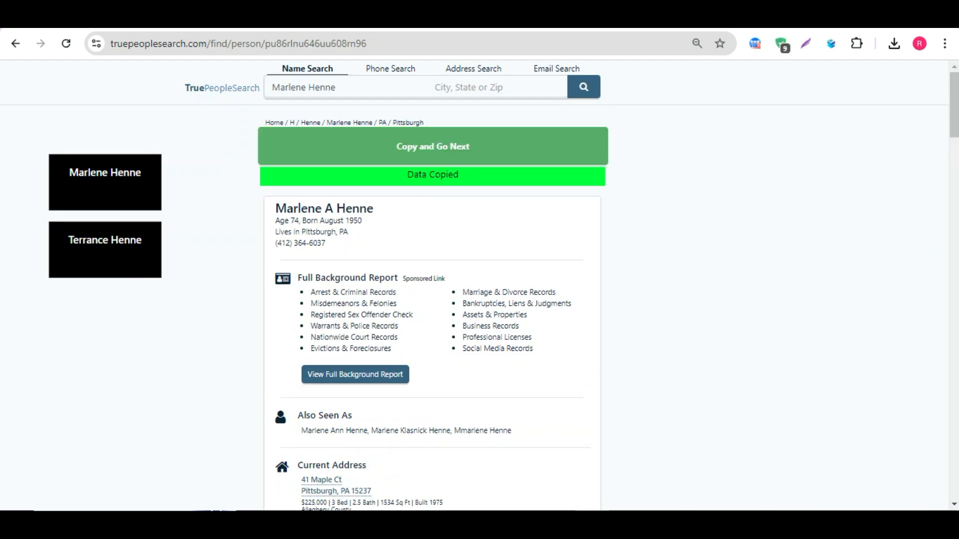
Step: Paste the copied owner name into cell P150
left_click(451, 269)
key("ctrl+v")
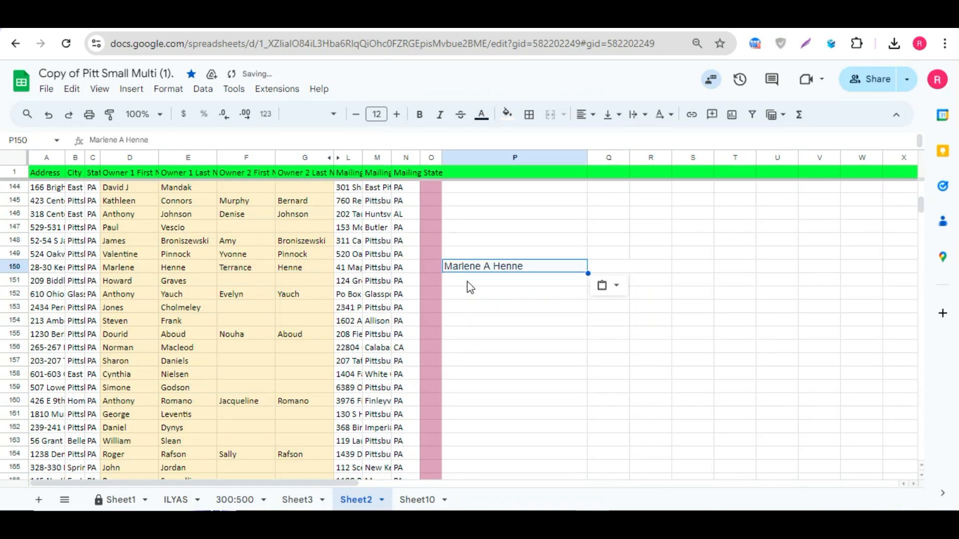
Step: Re-enable Use Start and End Points, set the start line to 20, save the settings and run the search
left_click(142, 271)
left_click(200, 15)
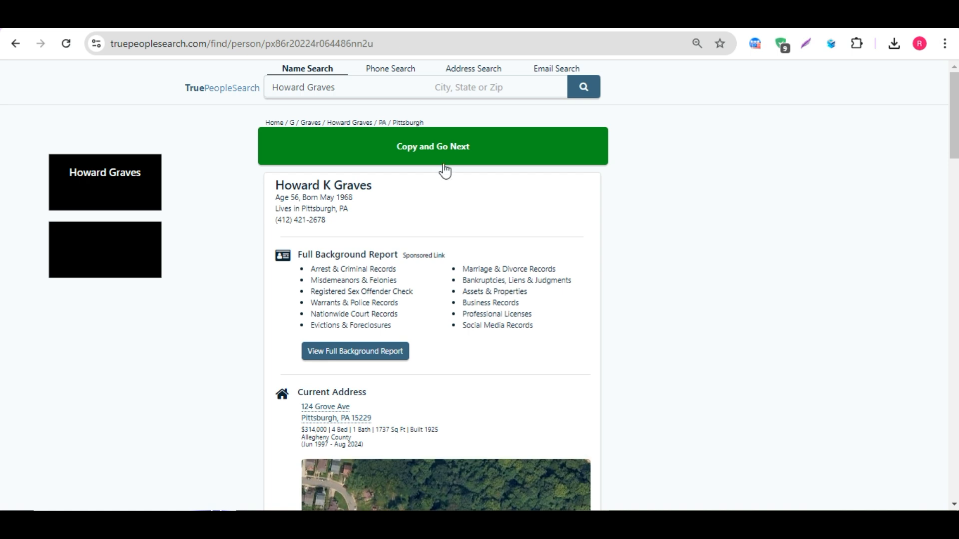
left_click(831, 44)
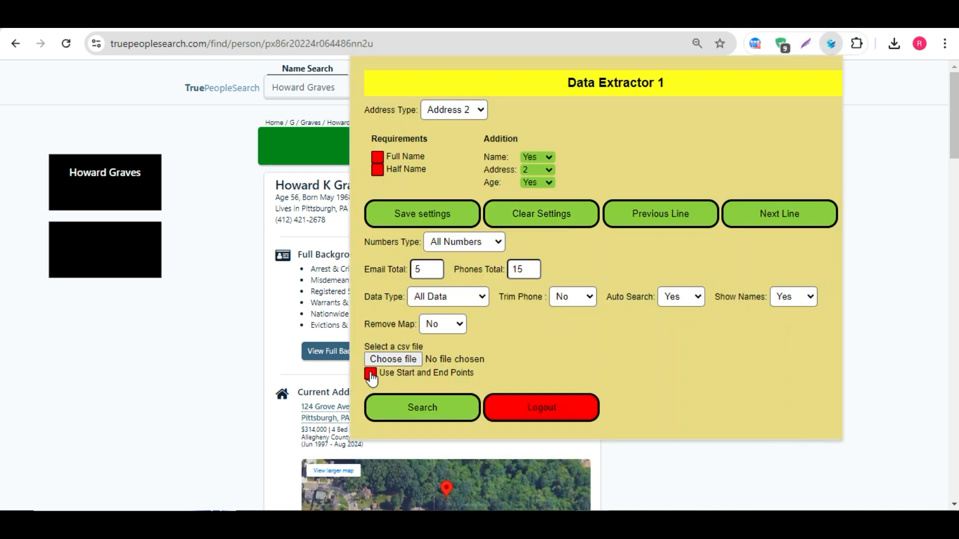
left_click(371, 375)
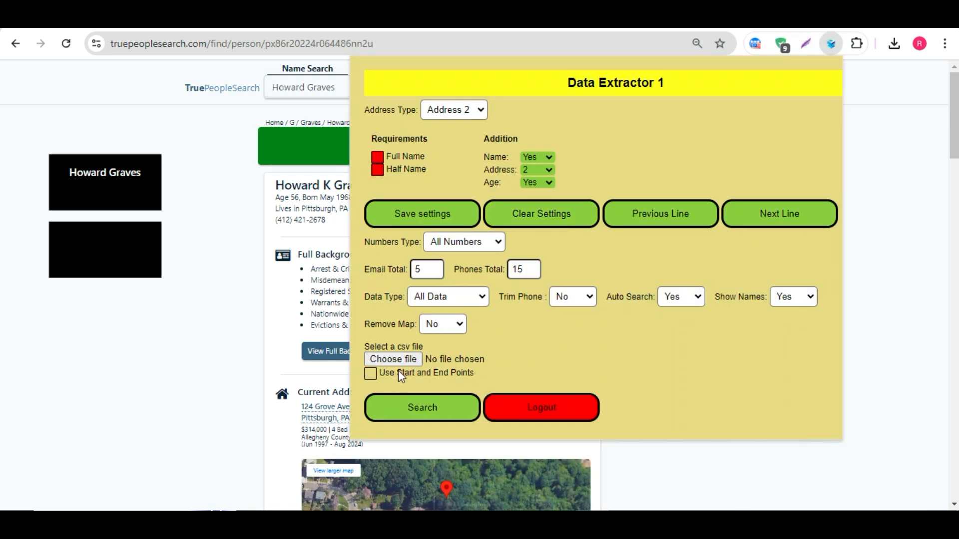
left_click(372, 373)
left_click(434, 401)
key("BackSpace")
key("BackSpace")
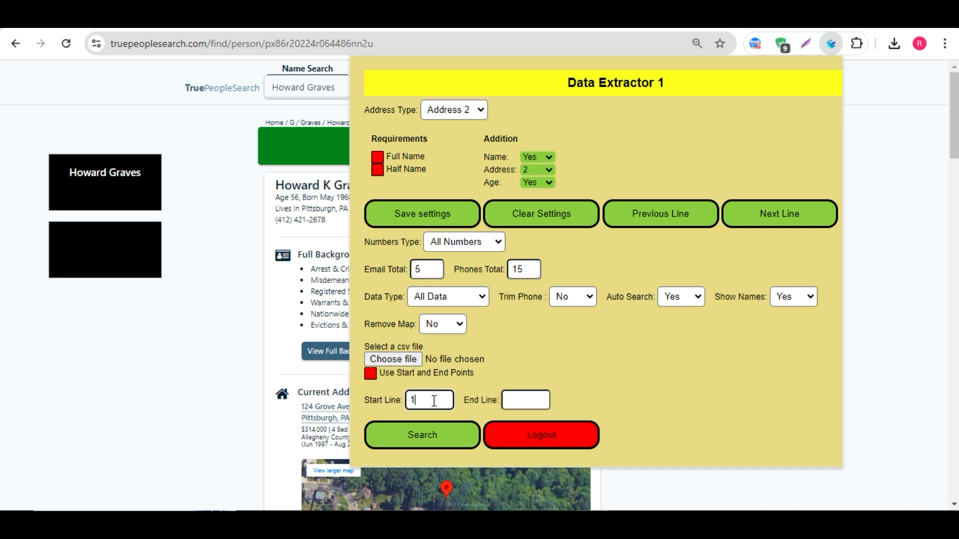
key("BackSpace")
type("20")
left_click(403, 215)
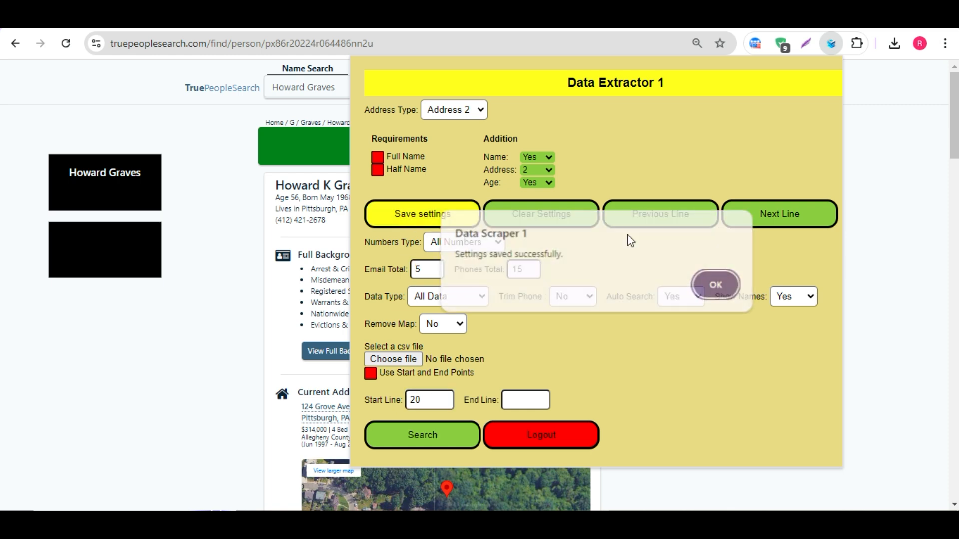
left_click(727, 287)
left_click(419, 434)
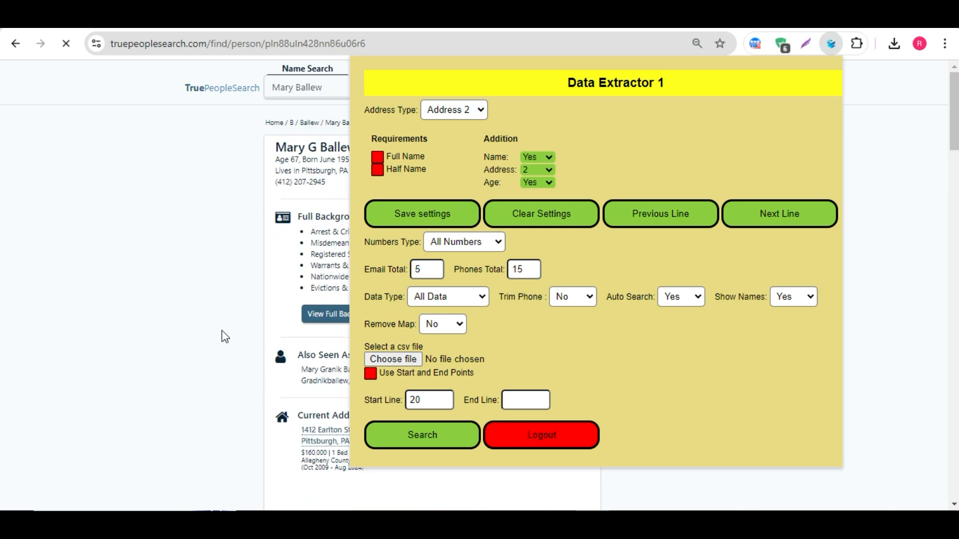
Step: Check the owner name cells in row 20 of the sheet against the found person
left_click(203, 348)
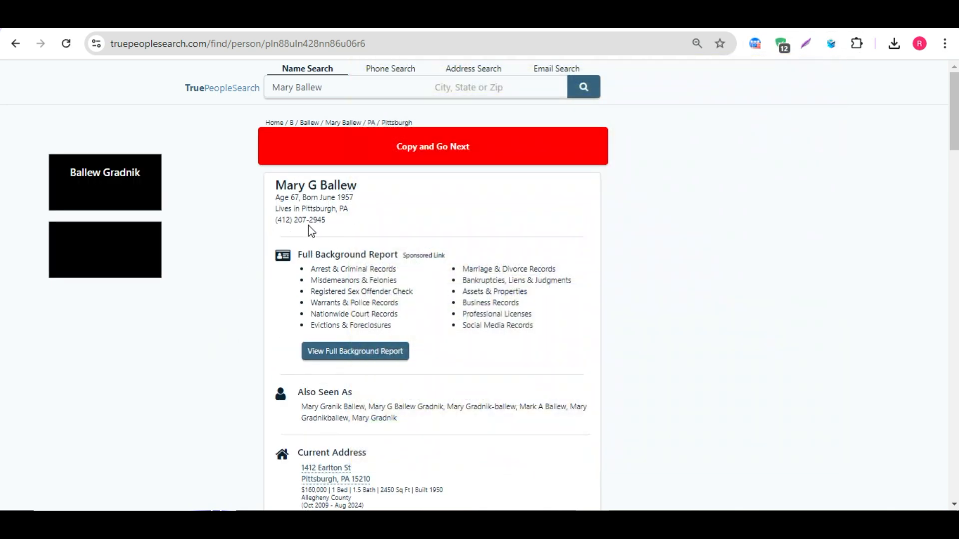
left_click(160, 19)
scroll(325, 268, "up", 20)
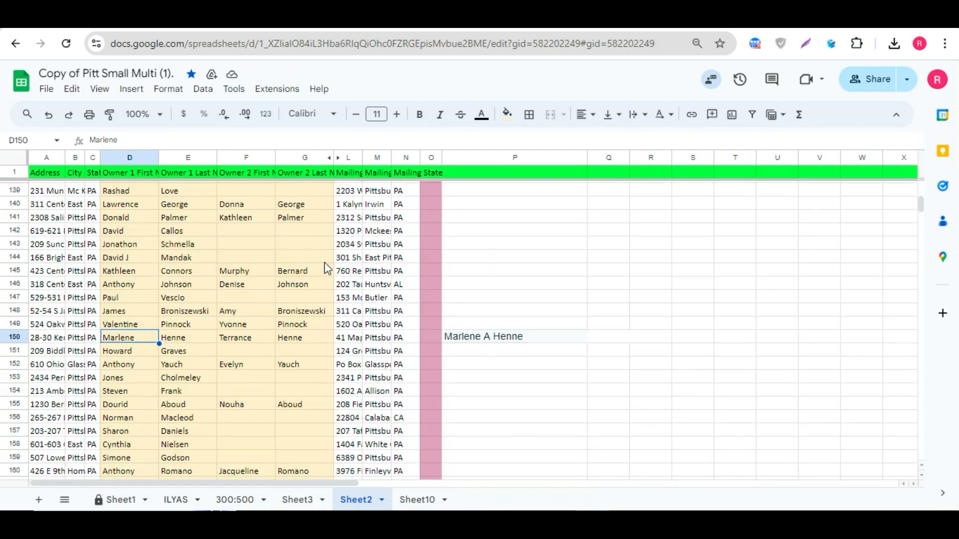
scroll(42, 228, "up", 5)
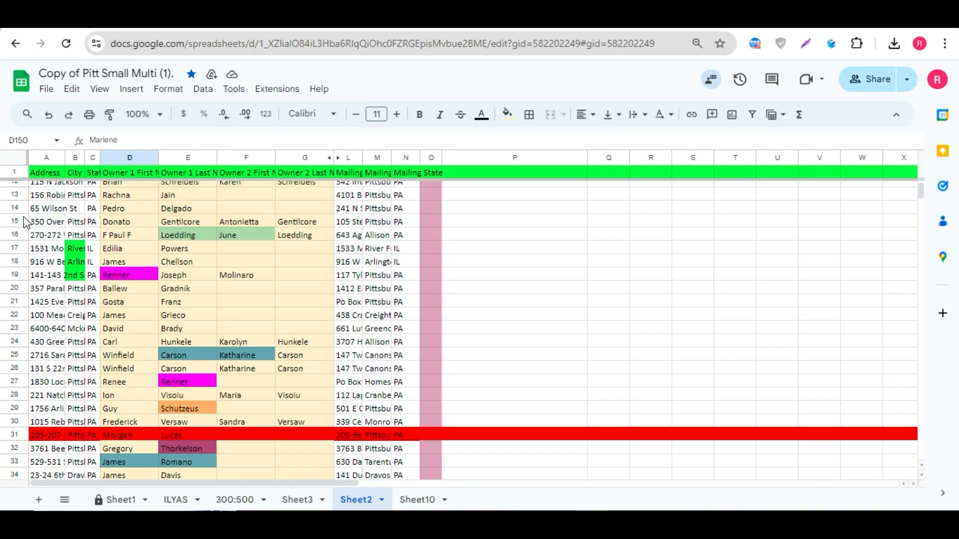
left_click(14, 289)
left_click_drag(142, 290, 182, 293)
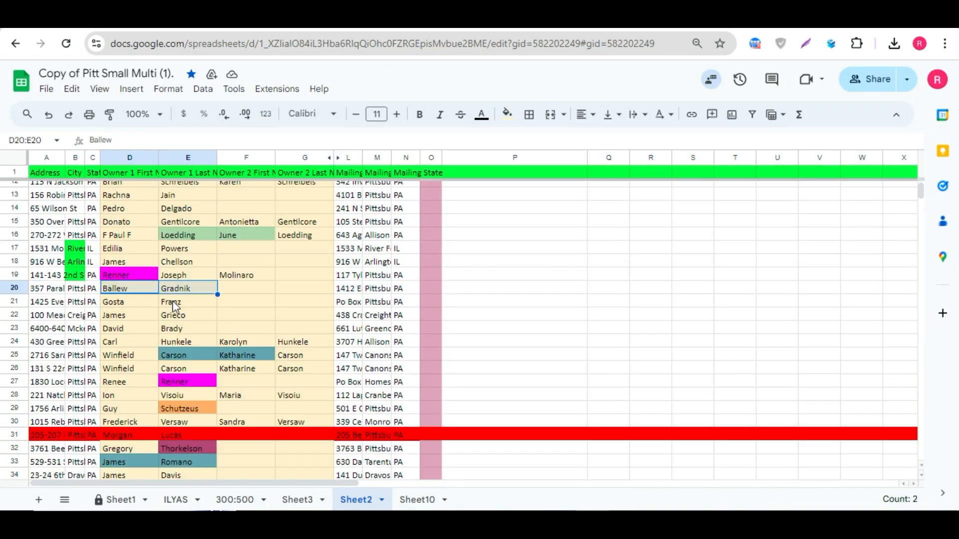
left_click(189, 290)
left_click(142, 19)
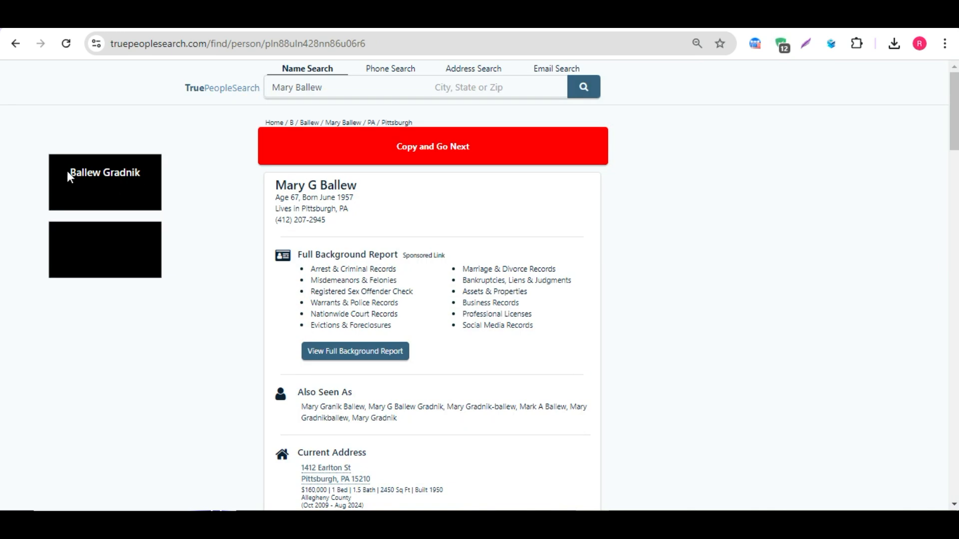
Step: Copy the result with Copy and Go Next and paste it into cell P20
left_click_drag(66, 176, 147, 175)
left_click(354, 153)
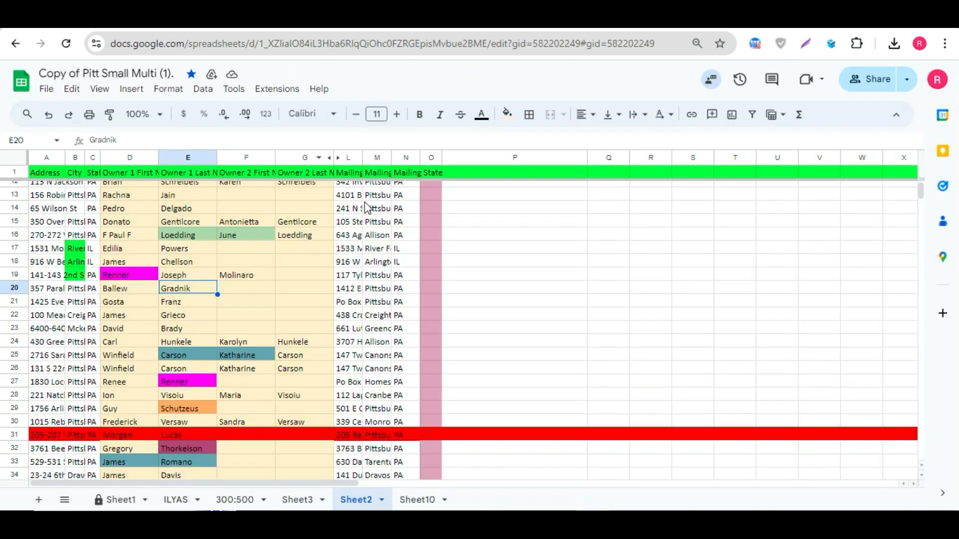
left_click(440, 290)
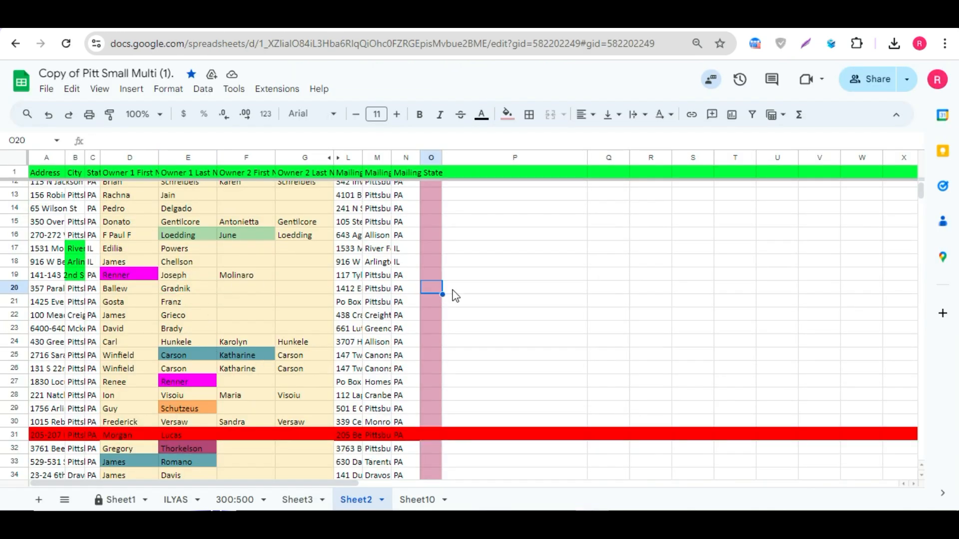
left_click(459, 294)
key("ctrl+v")
left_click(465, 303)
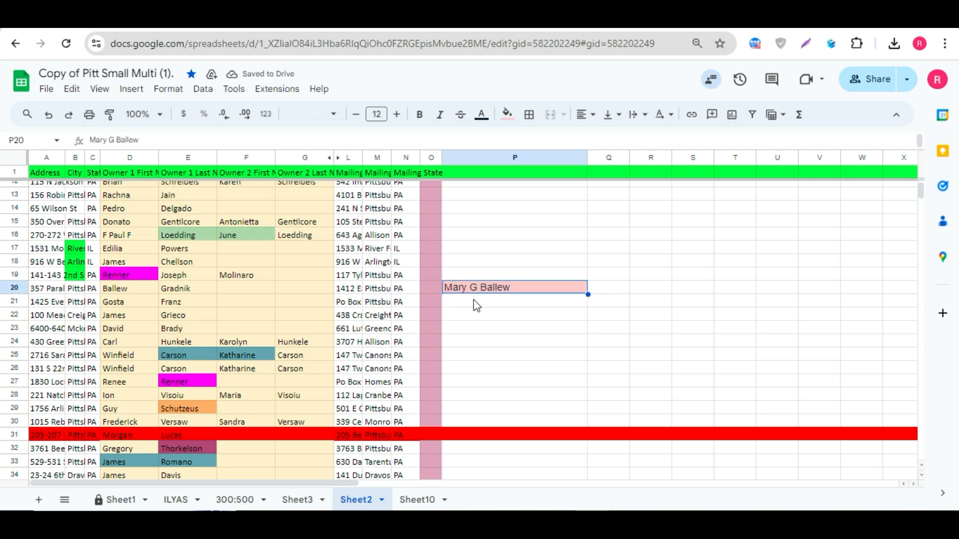
Step: Set Auto Search to No in Data Extractor and save the settings
left_click(455, 291)
scroll(405, 327, "up", 4)
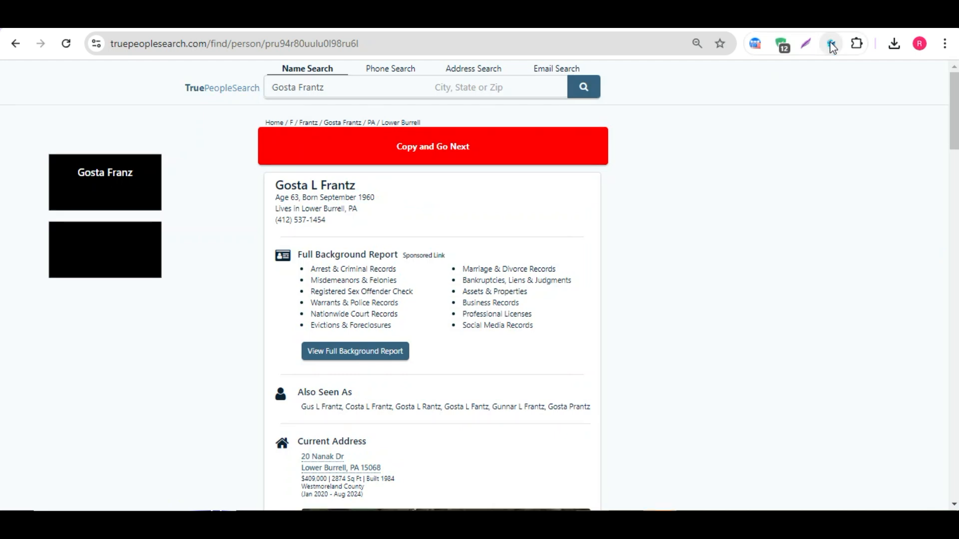
left_click(832, 43)
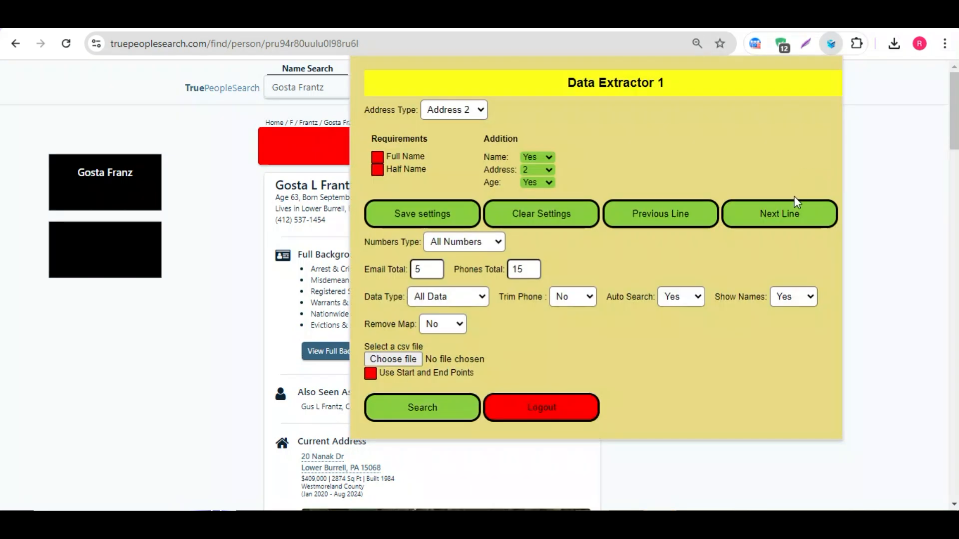
left_click(696, 300)
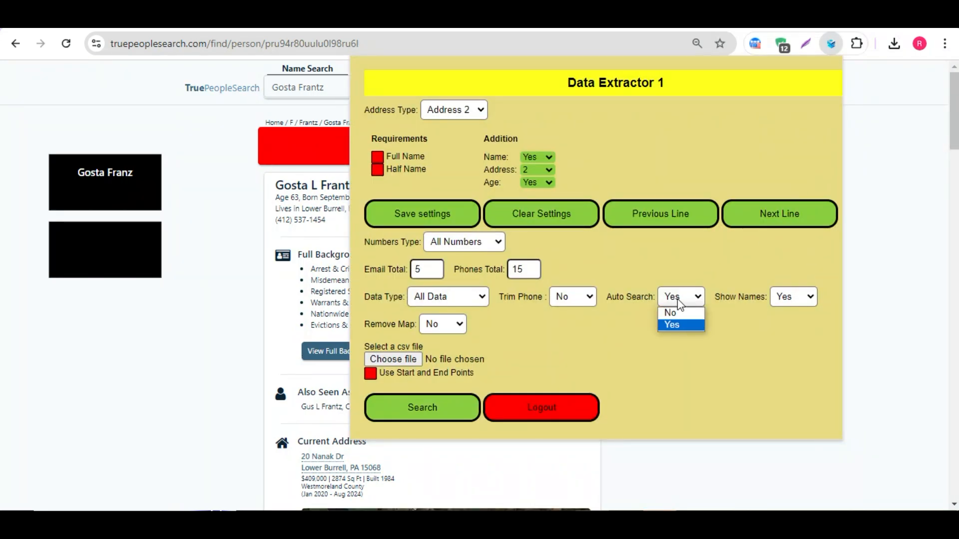
left_click(669, 312)
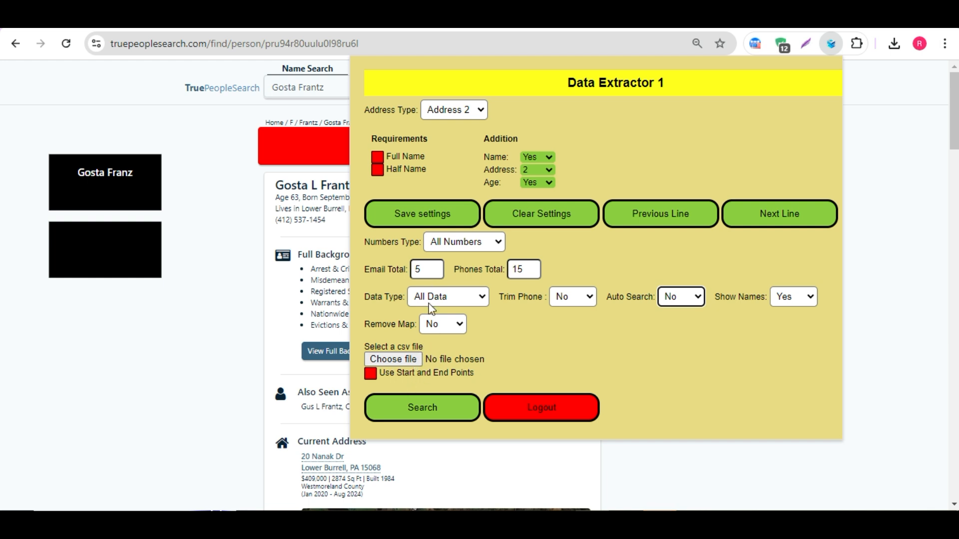
left_click(422, 214)
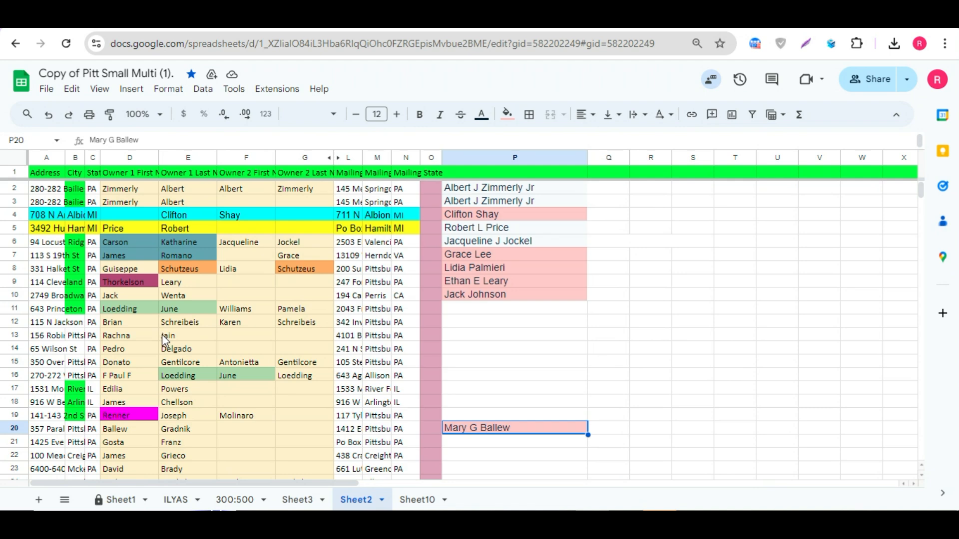
Step: Copy row 13's mailing address from the sheet and run it as an address search on TruePeopleSearch, dismissing the save-address offer
left_click_drag(345, 336, 402, 339)
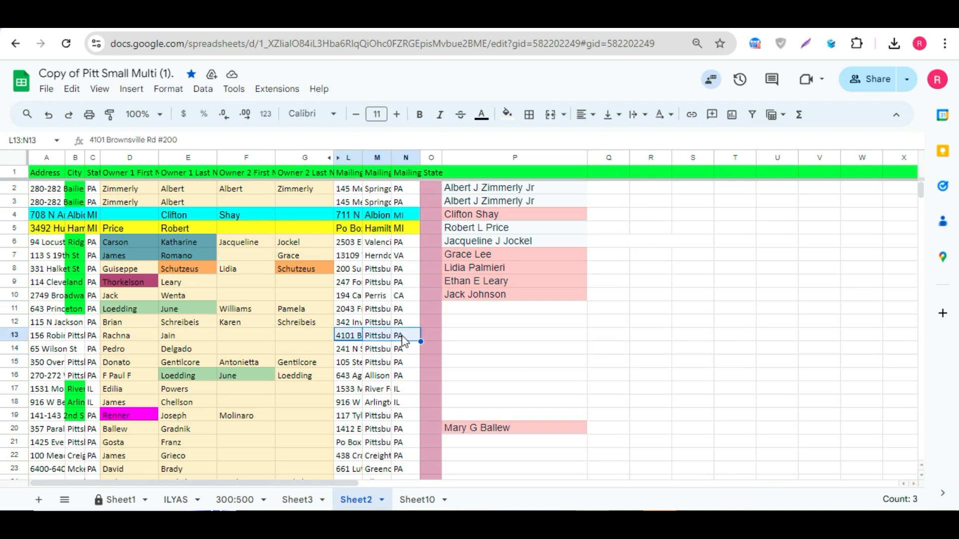
key("ctrl+c")
left_click(360, 348)
left_click(375, 18)
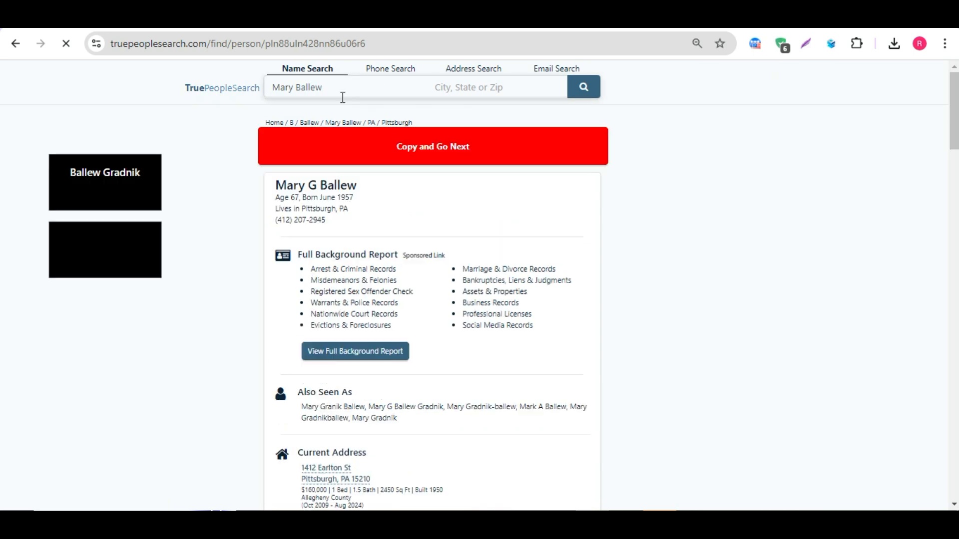
triple_click(331, 90)
key("ctrl+v")
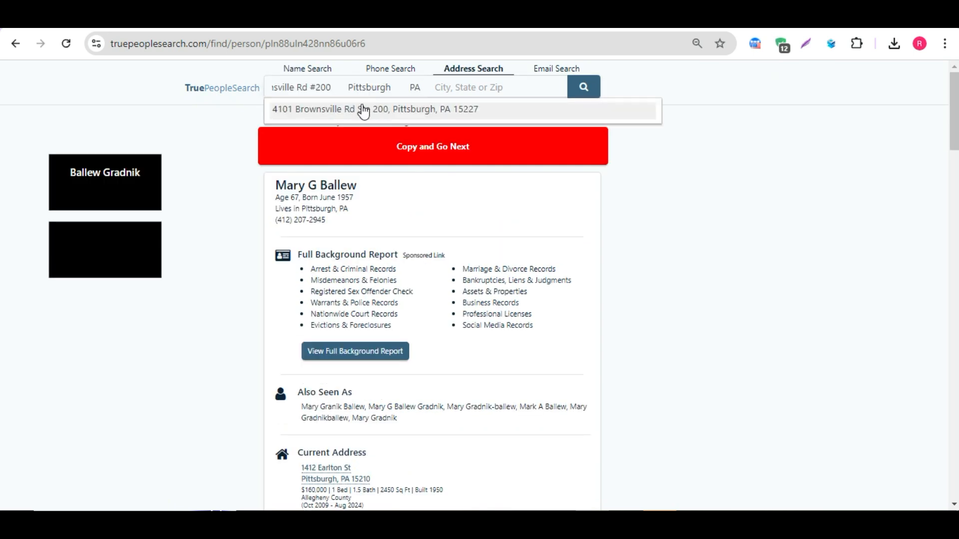
left_click(355, 106)
left_click(583, 87)
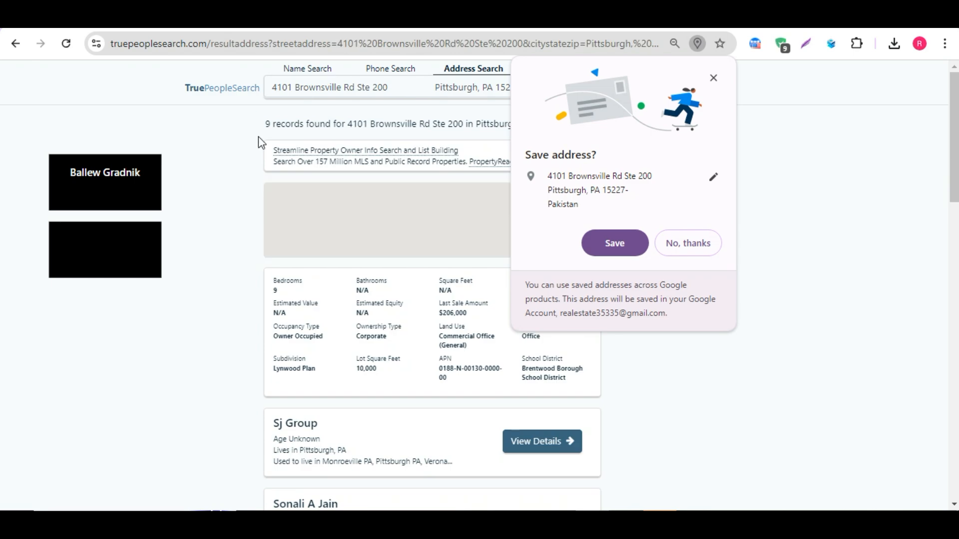
left_click(714, 79)
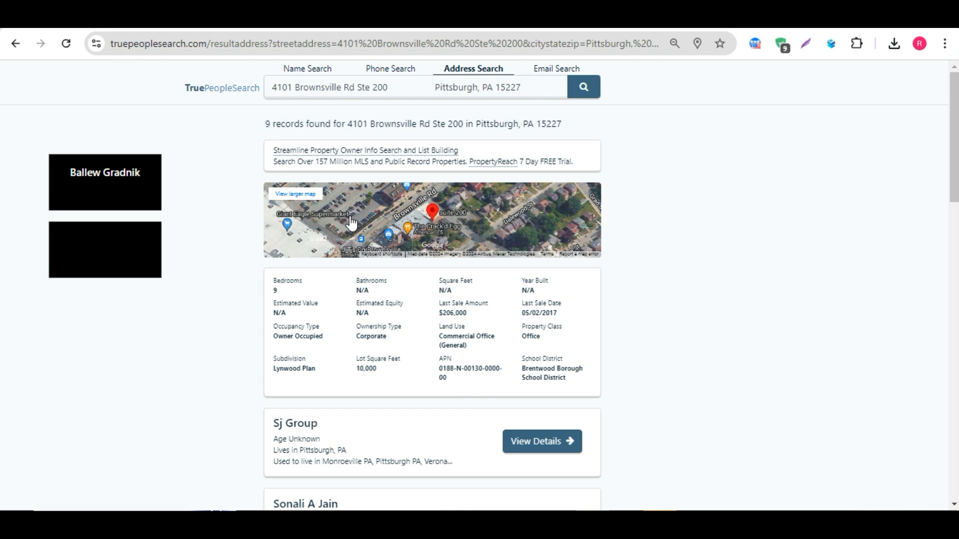
scroll(352, 222, "down", 4)
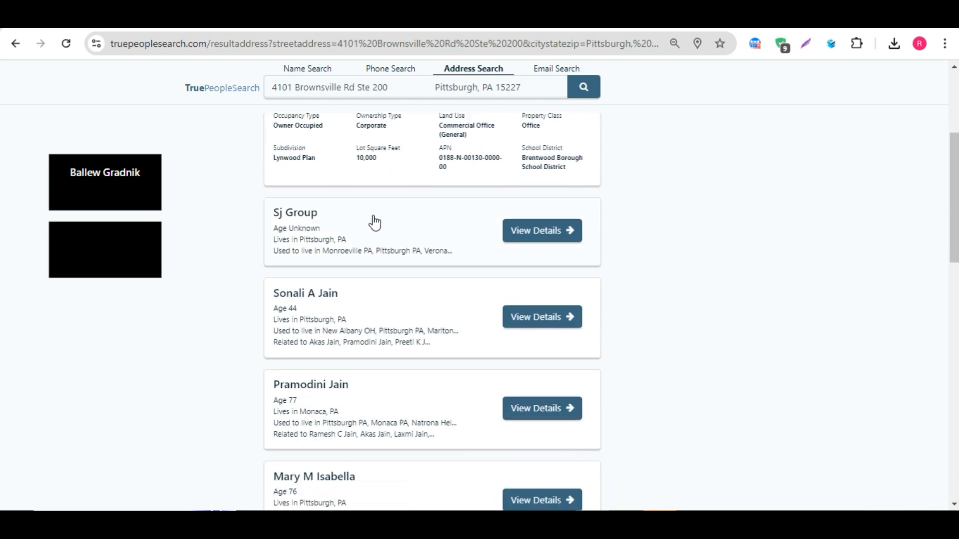
scroll(364, 310, "down", 3)
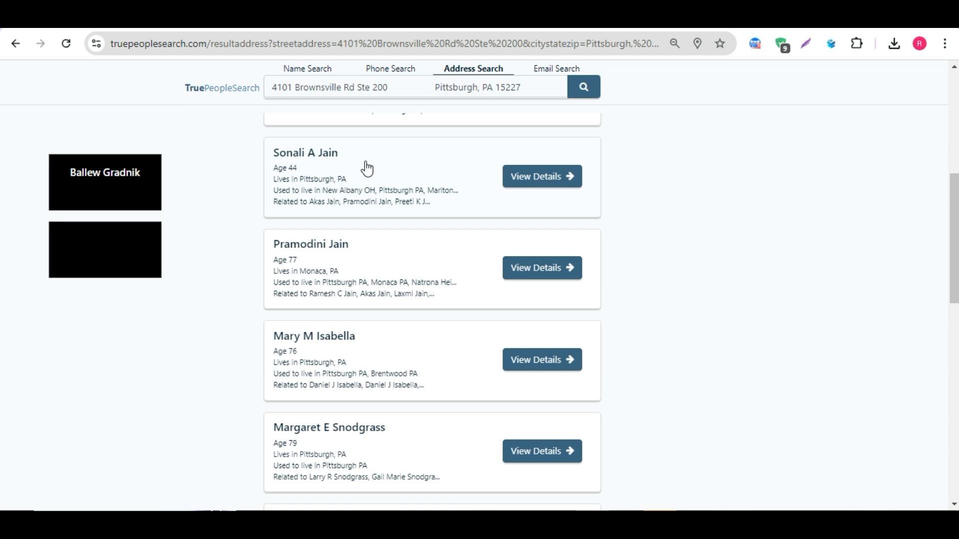
left_click(367, 169)
scroll(355, 221, "down", 13)
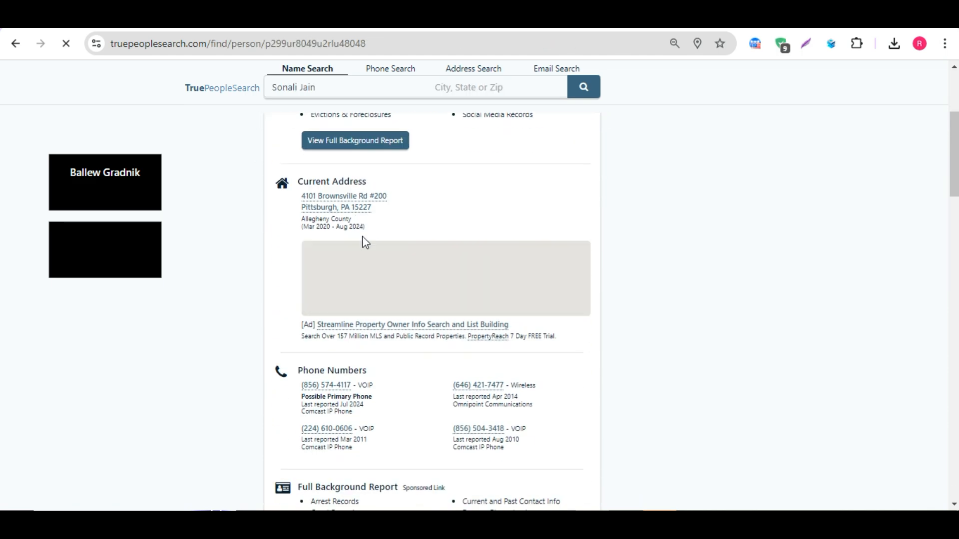
scroll(368, 242, "down", 10)
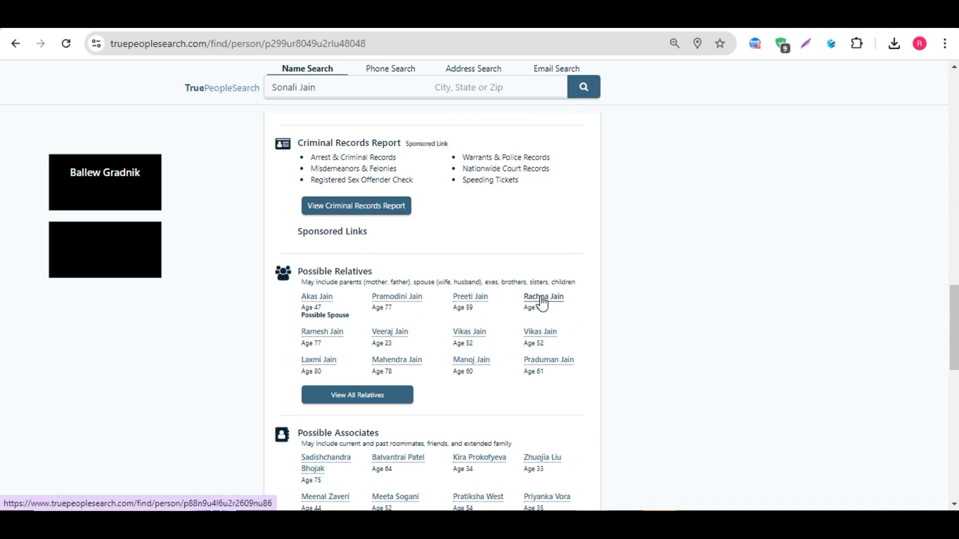
scroll(338, 242, "up", 20)
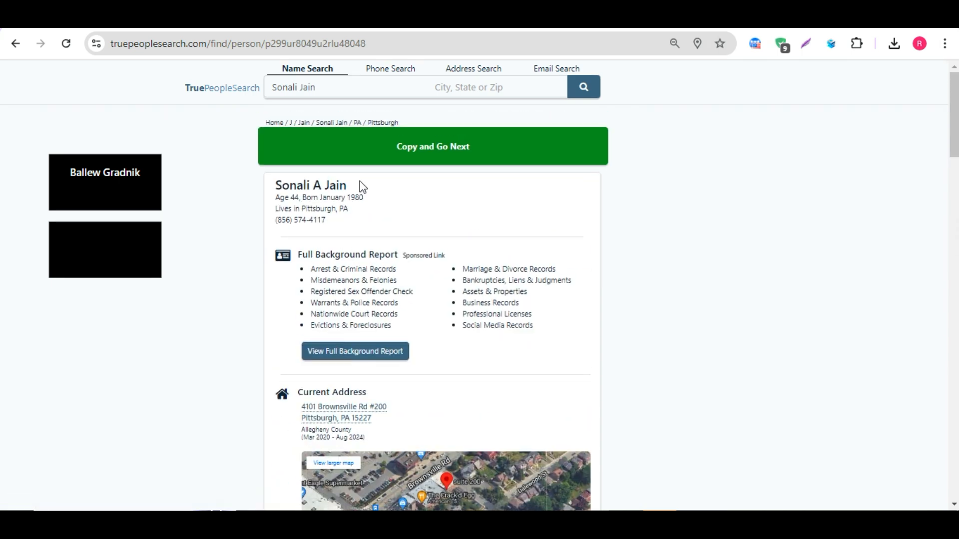
scroll(510, 321, "down", 15)
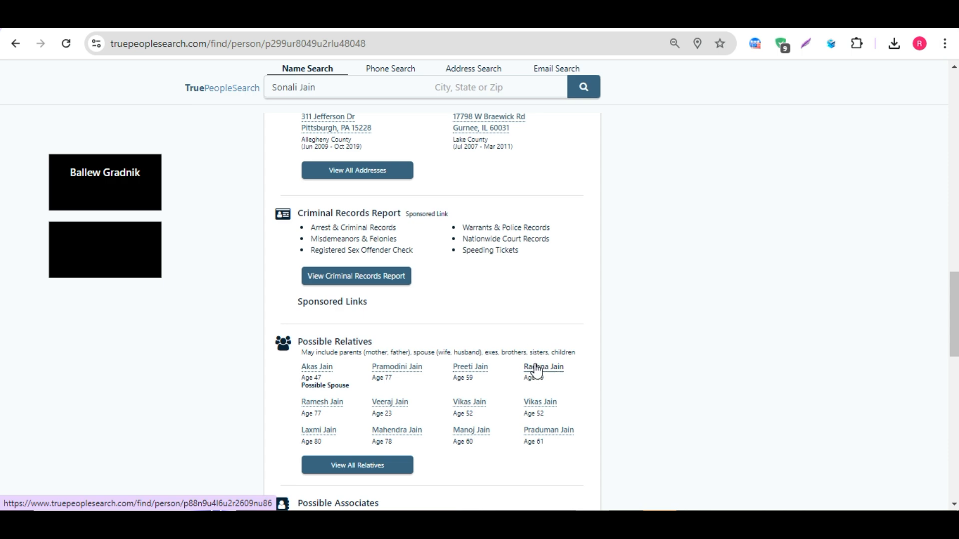
scroll(536, 370, "down", 4)
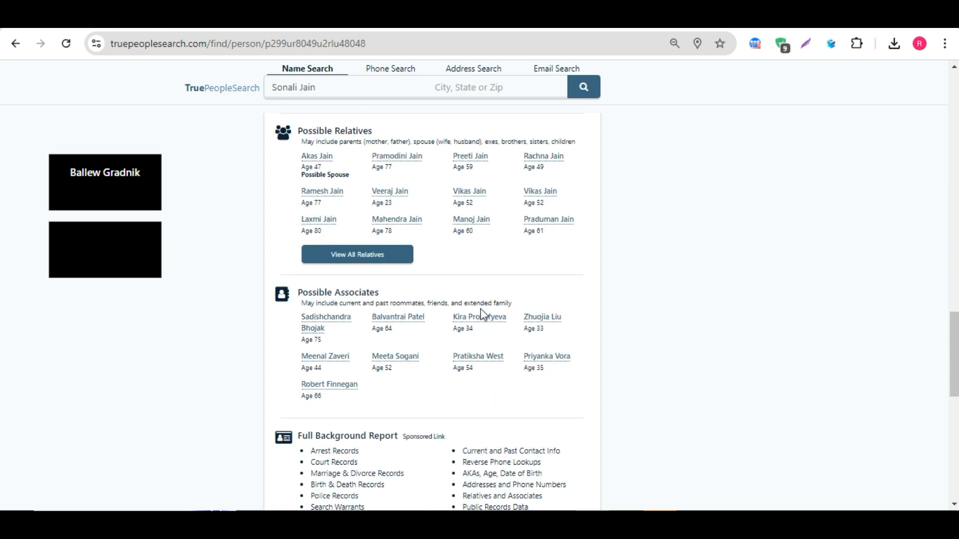
scroll(480, 309, "up", 18)
left_click(16, 47)
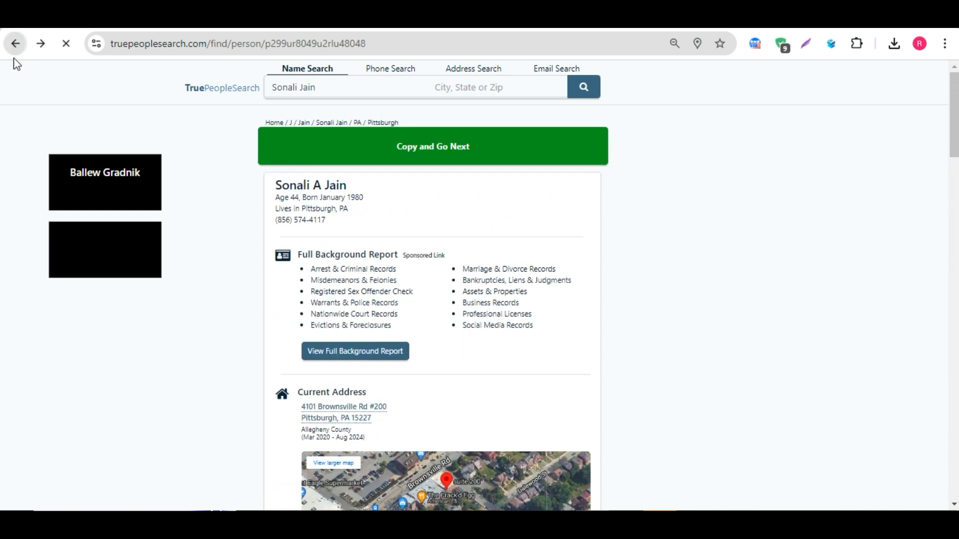
scroll(384, 208, "up", 5)
scroll(383, 208, "down", 4)
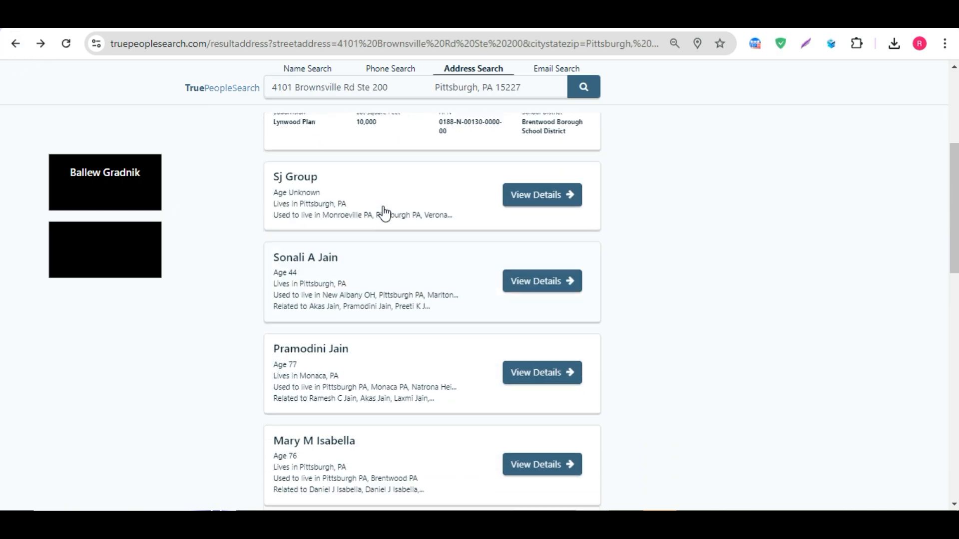
scroll(384, 214, "down", 2)
scroll(384, 213, "down", 8)
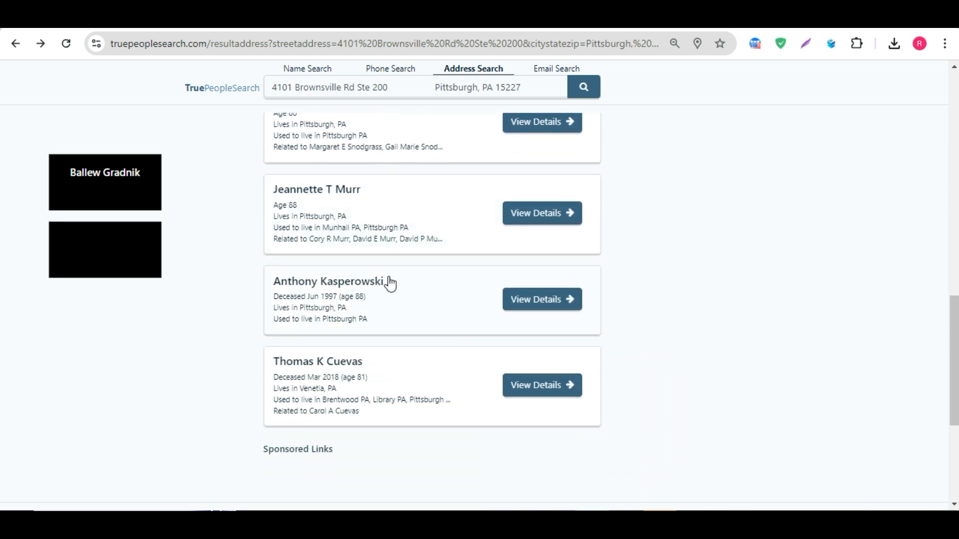
scroll(376, 394, "down", 4)
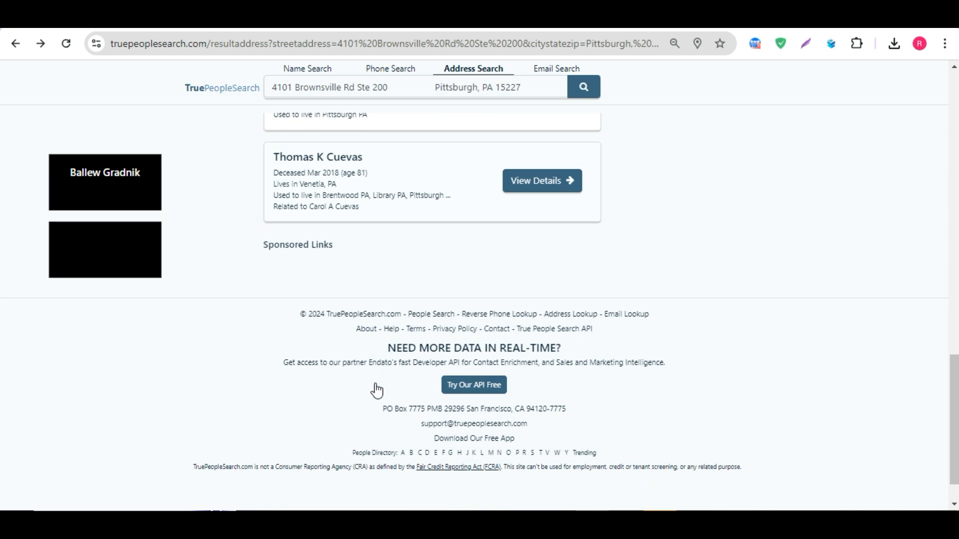
scroll(398, 317, "up", 15)
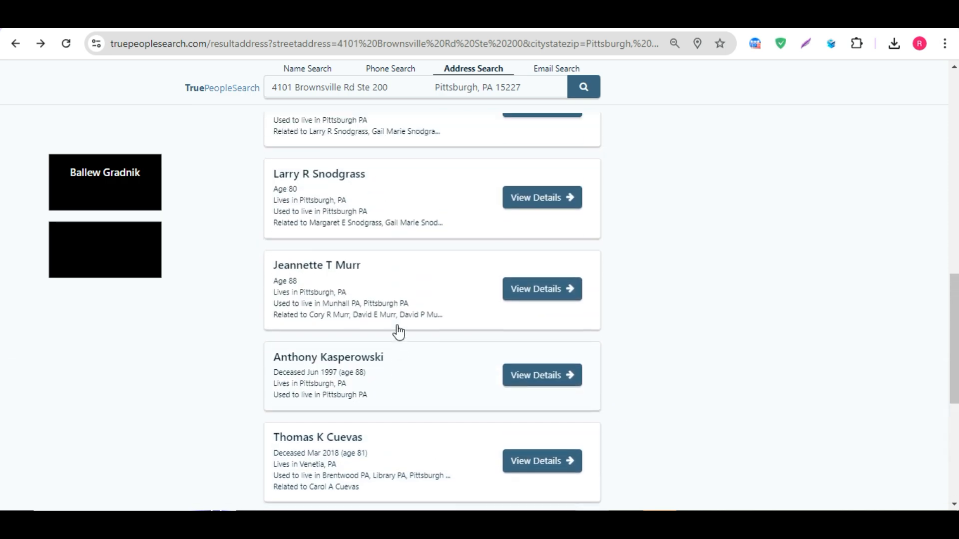
scroll(397, 332, "up", 4)
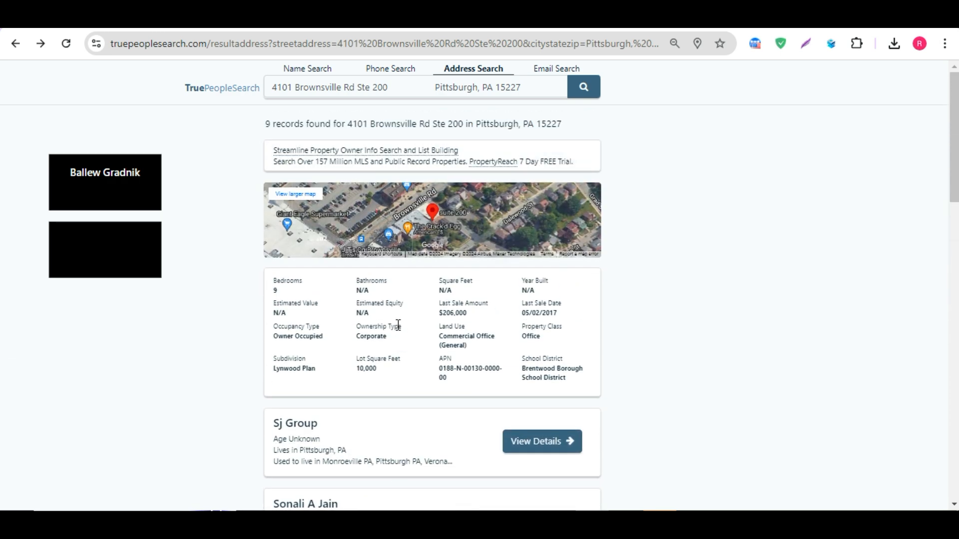
scroll(398, 326, "down", 6)
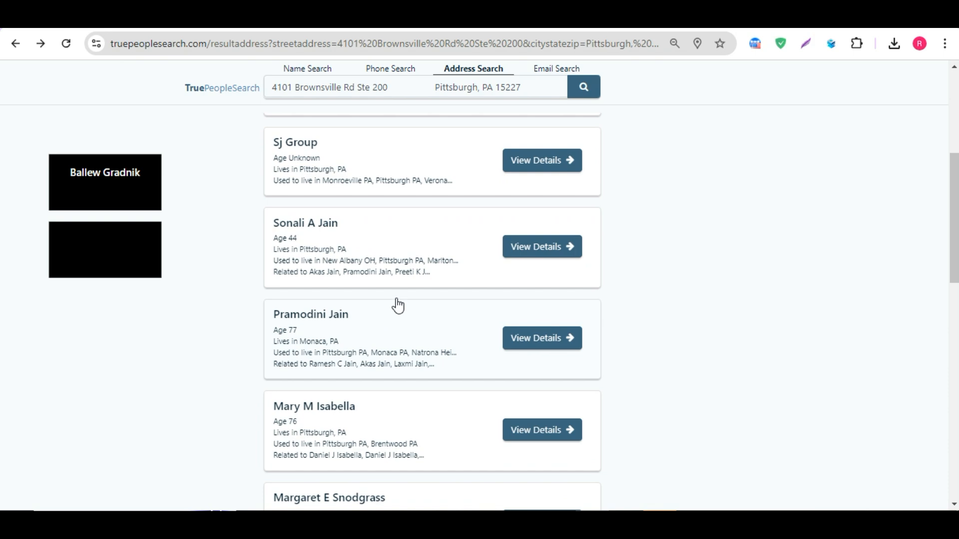
left_click(405, 233)
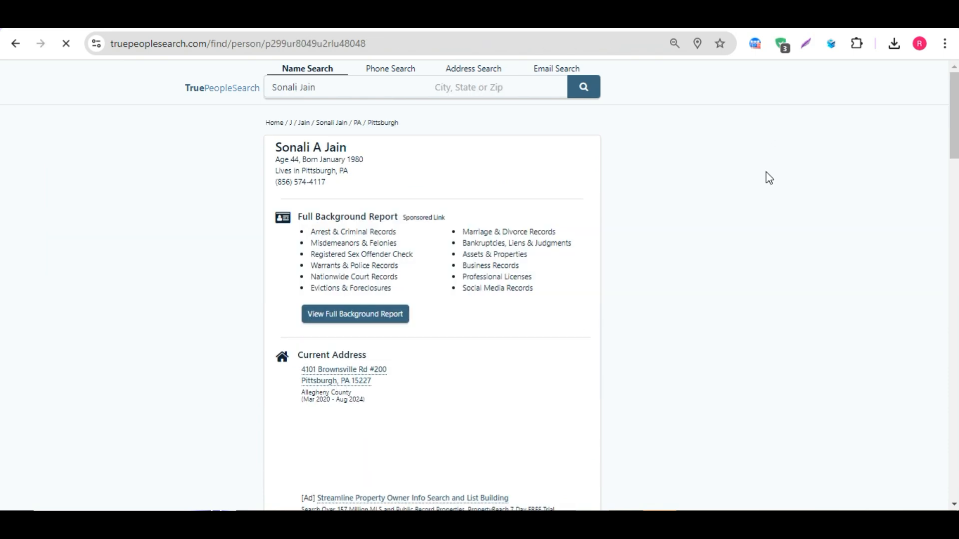
scroll(499, 220, "down", 4)
scroll(476, 220, "up", 4)
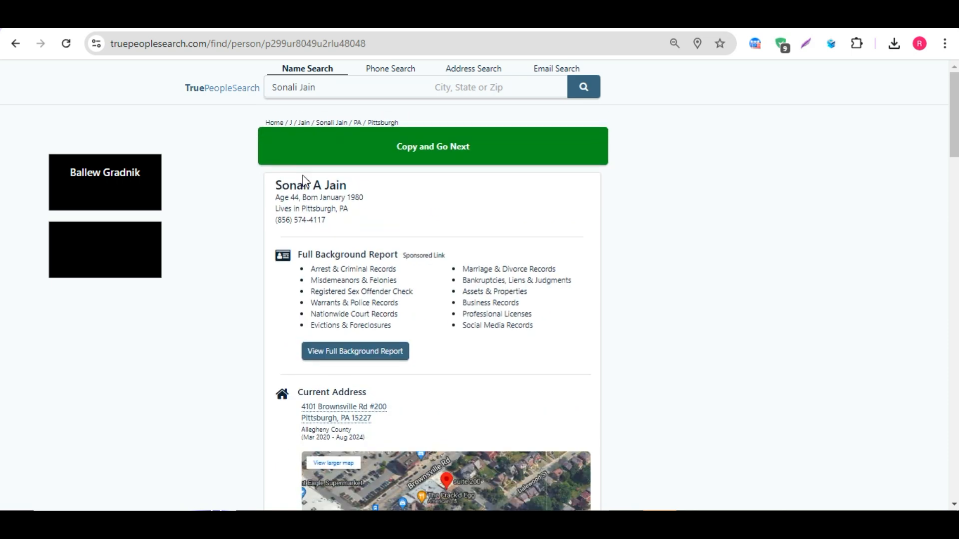
scroll(362, 217, "down", 5)
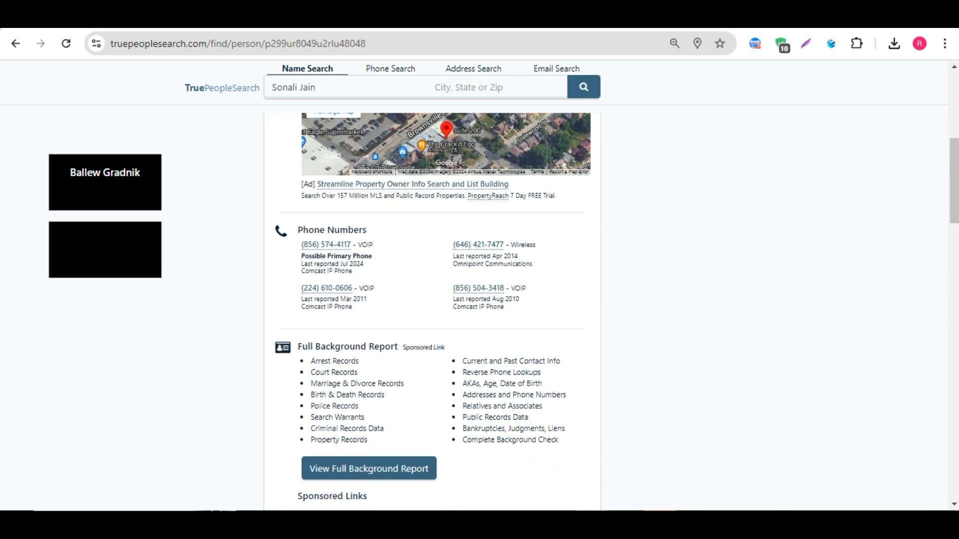
left_click(195, 18)
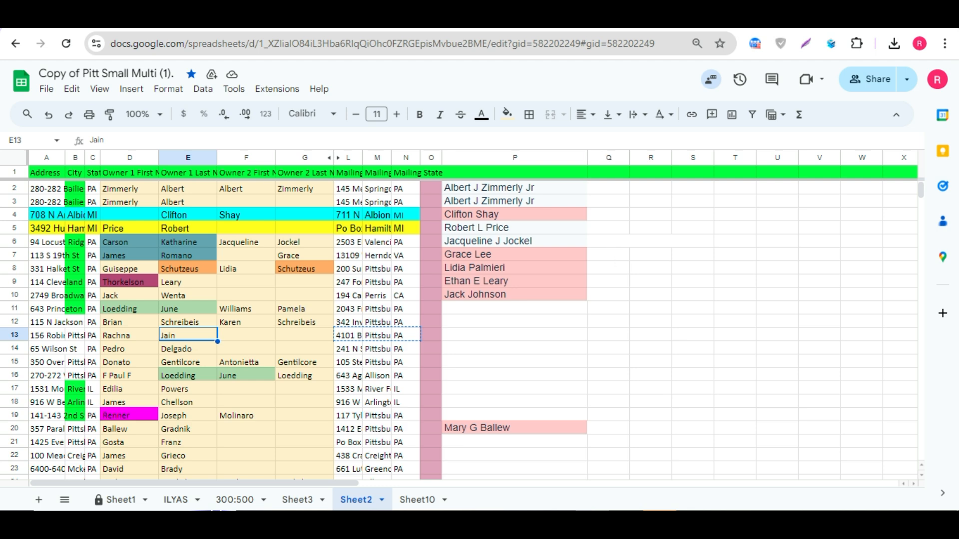
left_click(320, 19)
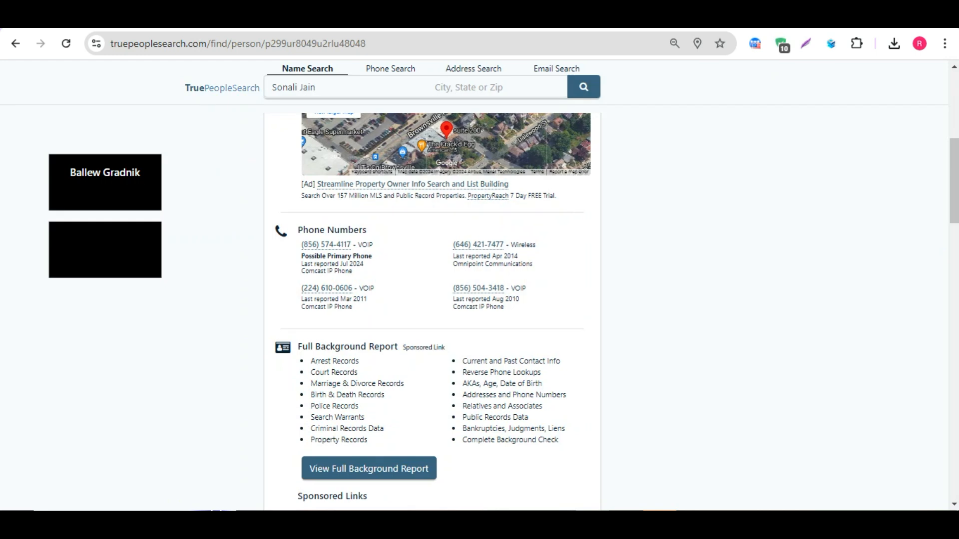